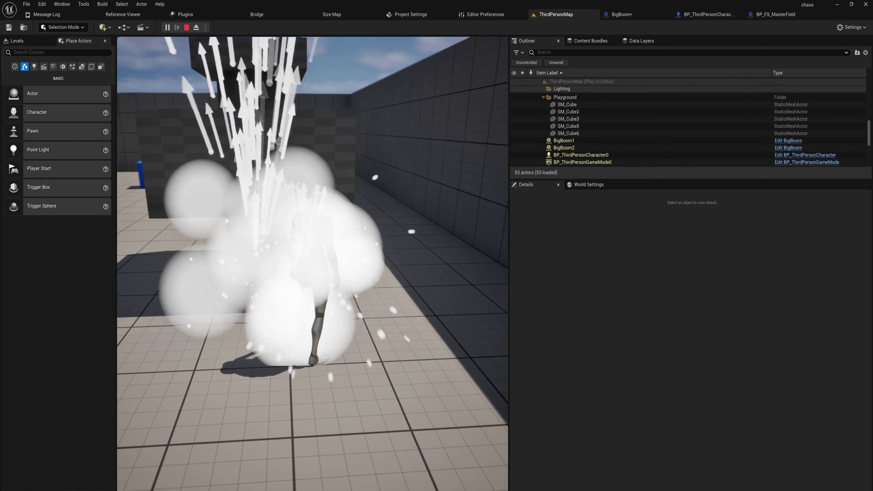
# Step: Walk the character around the running level and examine the rubble left by the destroyed structure
pyautogui.press('a')
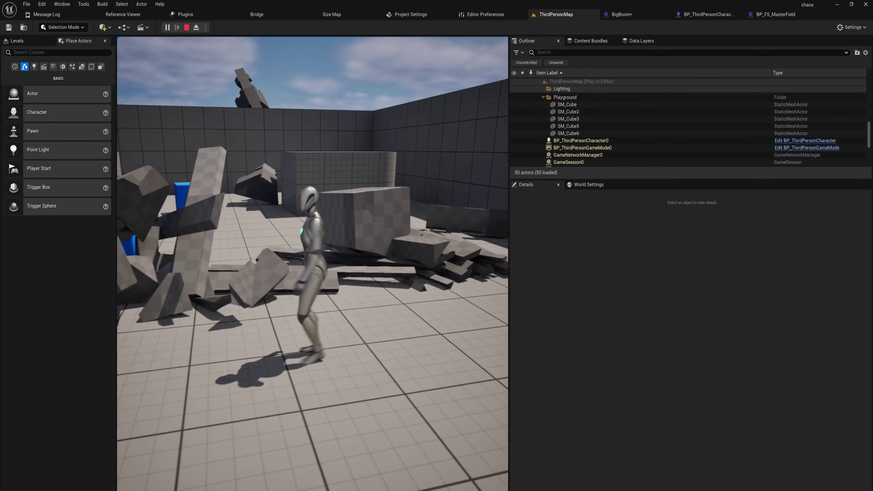
pyautogui.press('s')
pyautogui.press('a')
pyautogui.press('w')
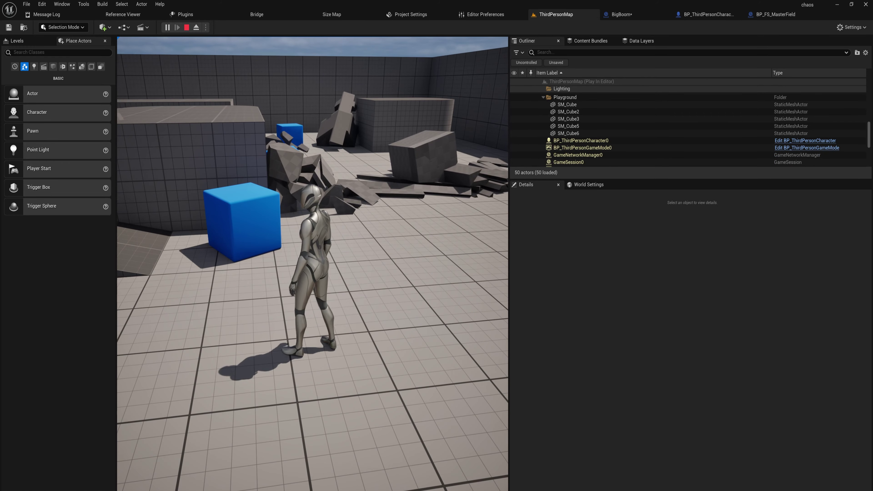
pyautogui.press('w')
pyautogui.press('space')
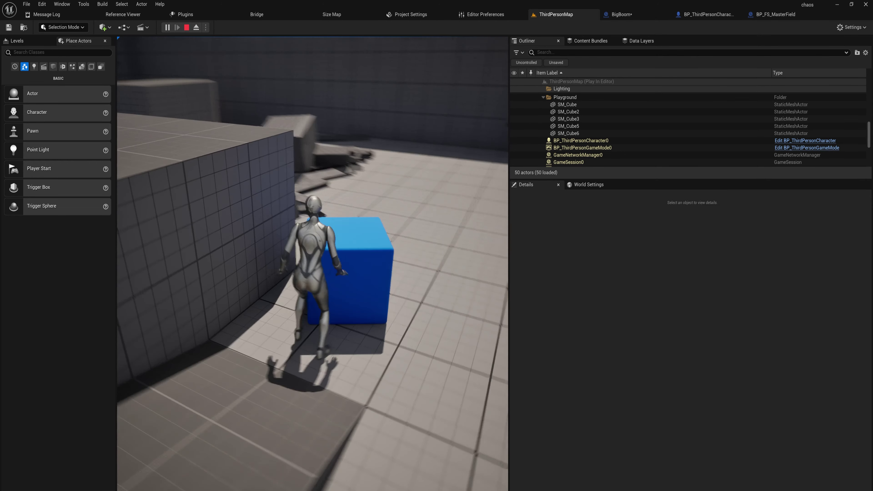
pyautogui.press('d')
pyautogui.press('w')
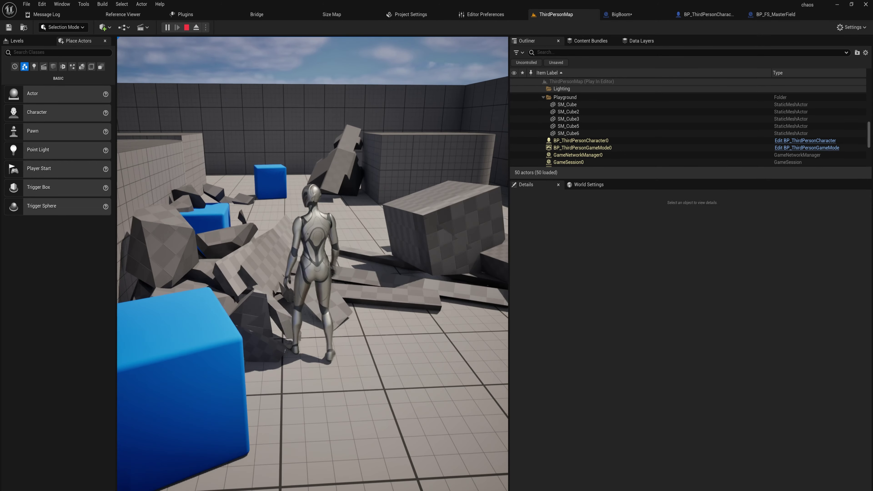
pyautogui.press('f')
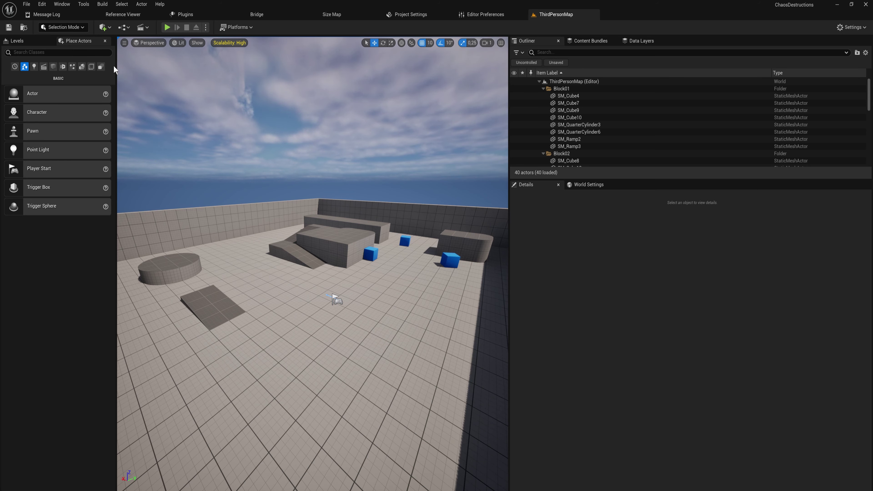
# Step: Widen the Place Actors panel and switch the editor to Modeling mode
pyautogui.moveTo(117, 73); pyautogui.dragTo(188, 75)
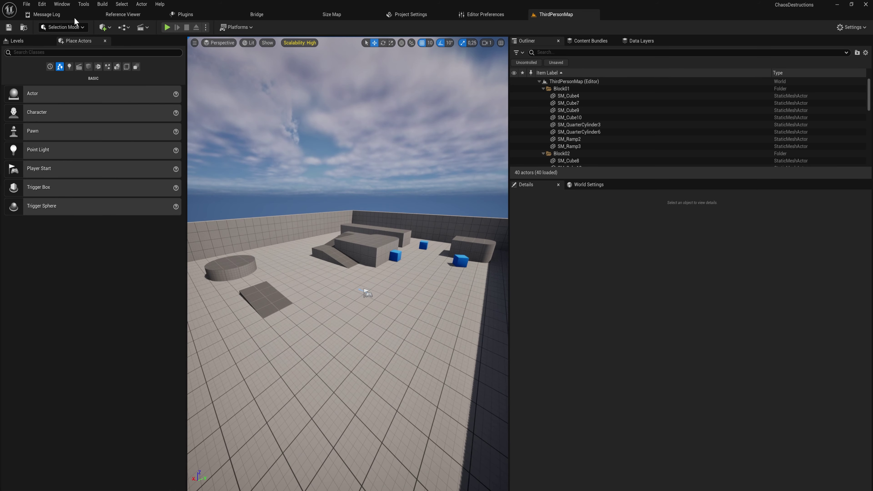
pyautogui.click(67, 26)
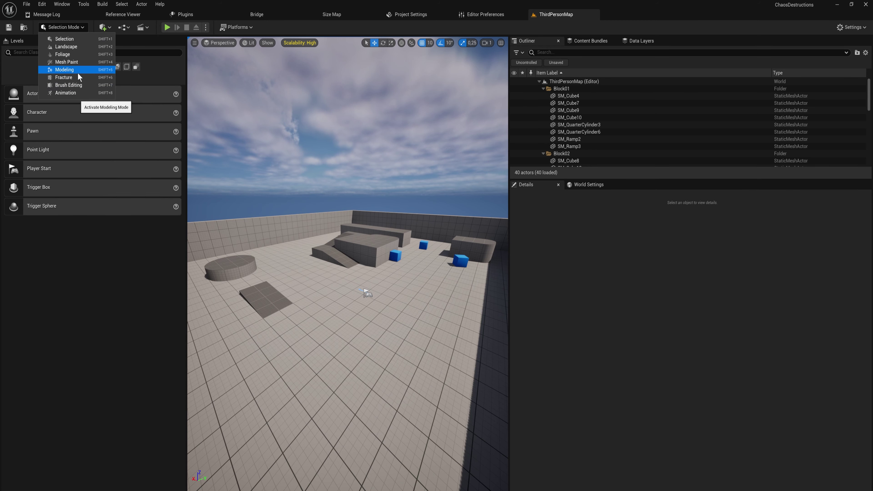
pyautogui.press('Escape')
pyautogui.hotkey('shift', '5')
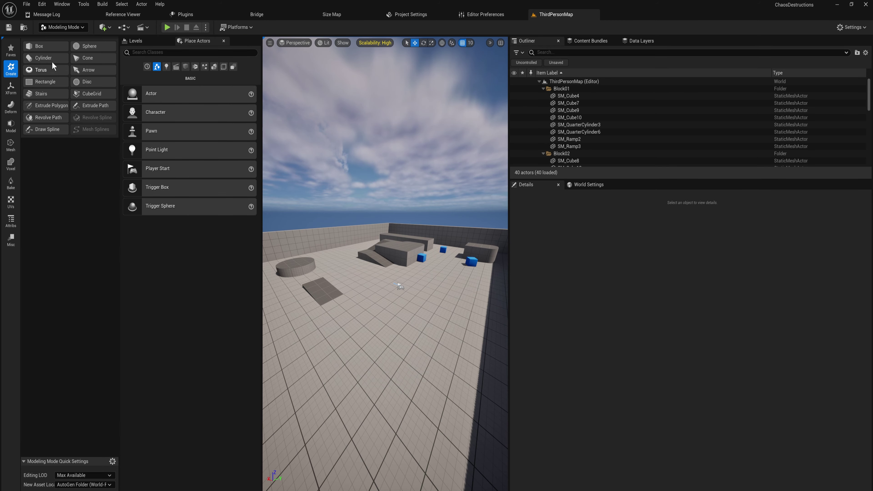
# Step: Create a static mesh box about 318 wide, 239 deep and 100 high, raised above the floor at about 840, 670, 470
pyautogui.click(55, 48)
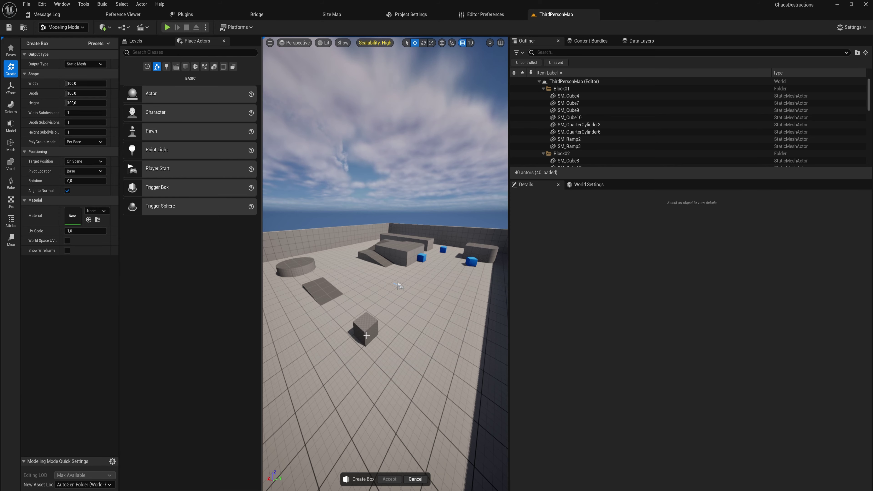
pyautogui.click(367, 335)
pyautogui.moveTo(366, 322); pyautogui.dragTo(358, 238)
pyautogui.moveTo(359, 238); pyautogui.dragTo(399, 251, button='right')
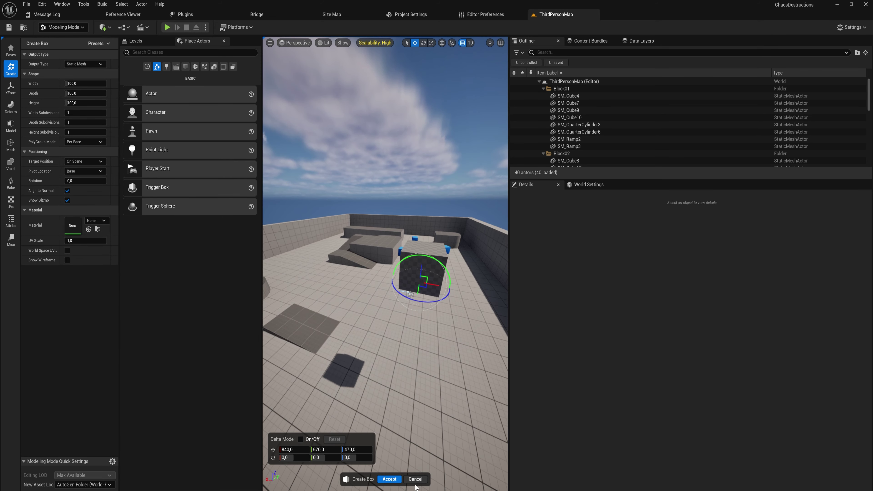
pyautogui.moveTo(86, 83)
pyautogui.mouseDown()
pyautogui.moveTo(110, 83)
pyautogui.moveTo(77, 83)
pyautogui.moveTo(74, 94)
pyautogui.mouseUp()
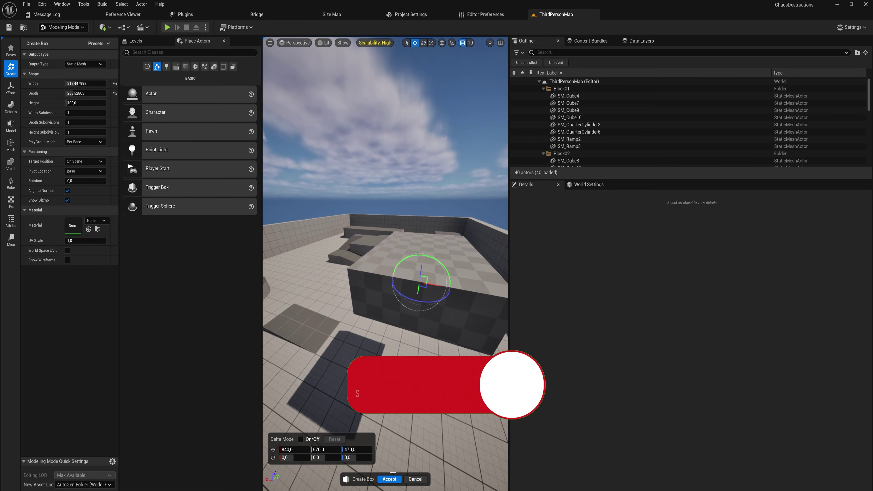
pyautogui.click(389, 479)
# Step: Reshape the box with PolyGroup Edit into a block with a narrower neck and a wider, recessed upper section
pyautogui.click(11, 126)
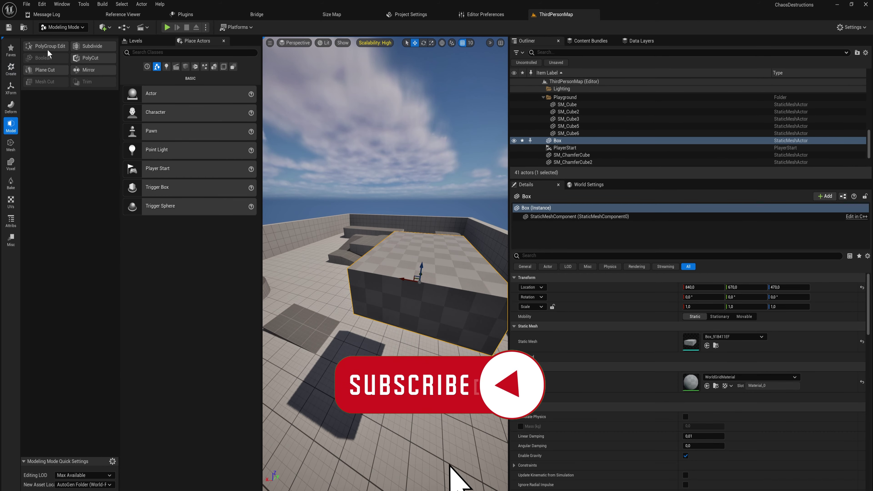
pyautogui.click(46, 44)
pyautogui.click(426, 246)
pyautogui.moveTo(426, 246); pyautogui.dragTo(447, 256, button='right')
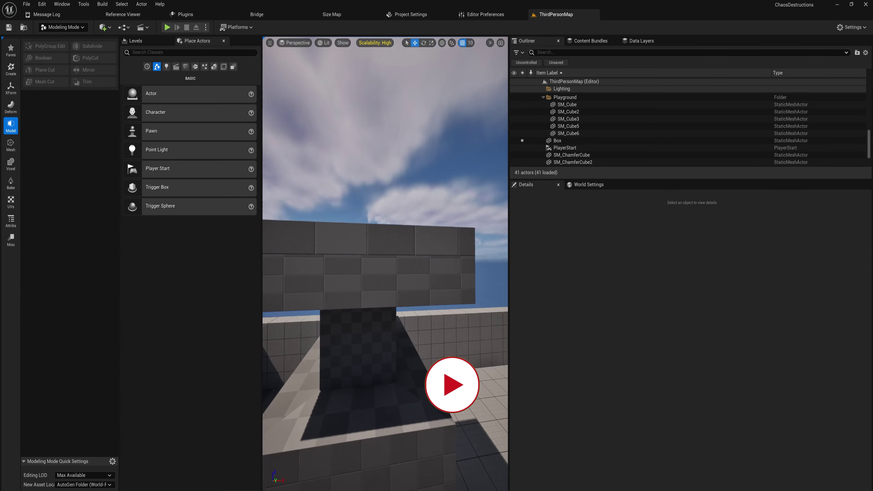
# Step: Snap the reshaped box down to the floor and move it along Y to 1430
pyautogui.moveTo(385, 263); pyautogui.dragTo(375, 284, button='right')
pyautogui.click(375, 284)
pyautogui.scroll(-5, 374, 284)
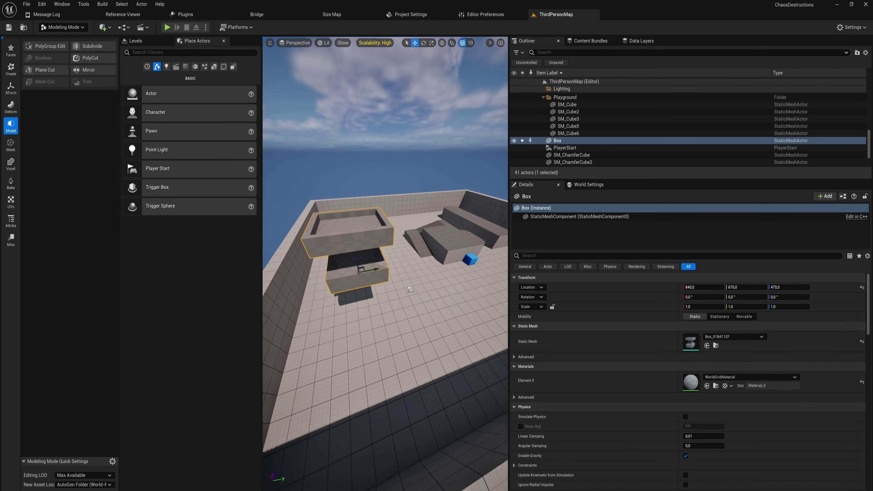
pyautogui.press('End')
pyautogui.moveTo(395, 312); pyautogui.dragTo(462, 309)
pyautogui.moveTo(462, 309); pyautogui.dragTo(504, 291, button='right')
pyautogui.moveTo(410, 301); pyautogui.dragTo(410, 301, button='right')
pyautogui.press('s')
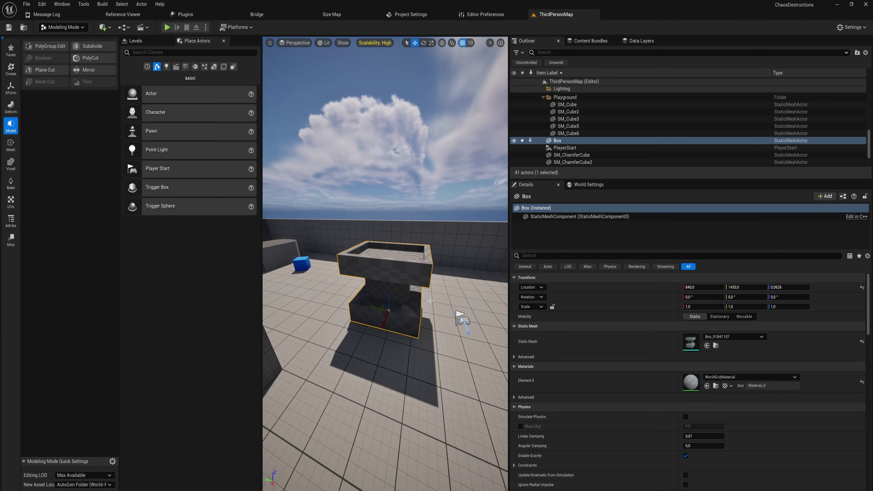
# Step: Switch to Fracture mode and create a geometry collection named GC_Box from the reshaped box
pyautogui.click(65, 28)
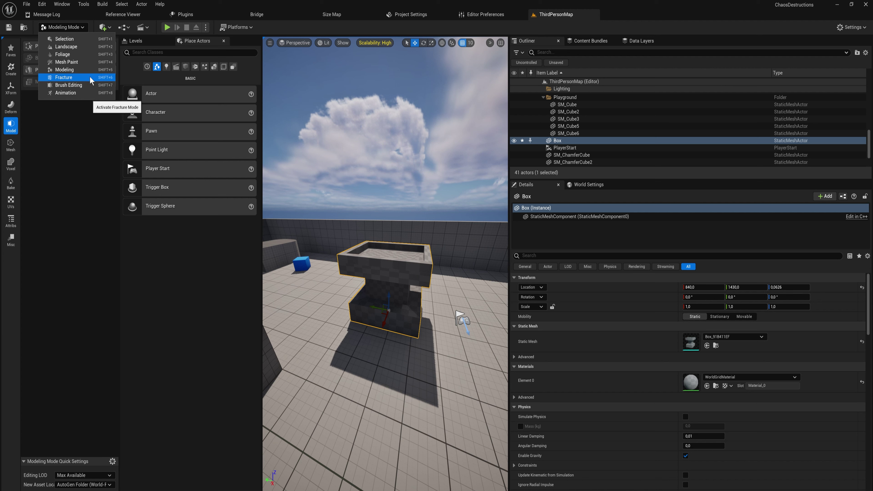
pyautogui.click(95, 79)
pyautogui.moveTo(419, 259); pyautogui.dragTo(371, 251, button='right')
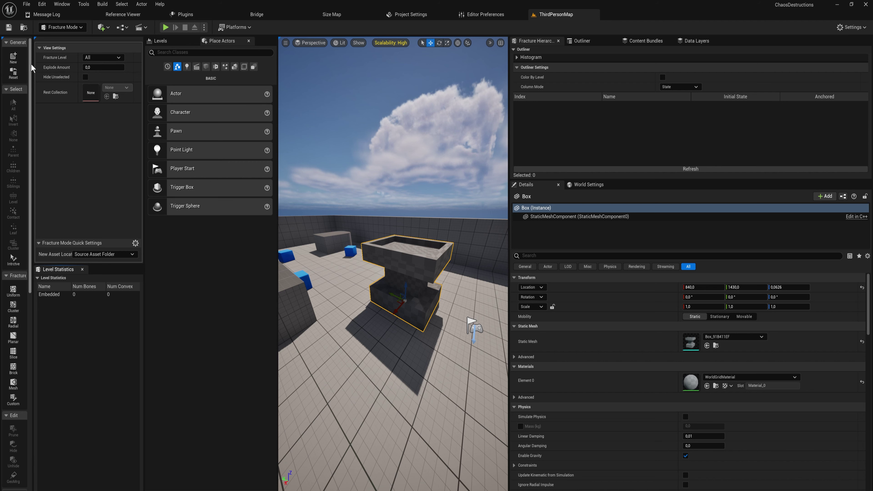
pyautogui.moveTo(33, 68); pyautogui.dragTo(80, 68)
pyautogui.click(12, 59)
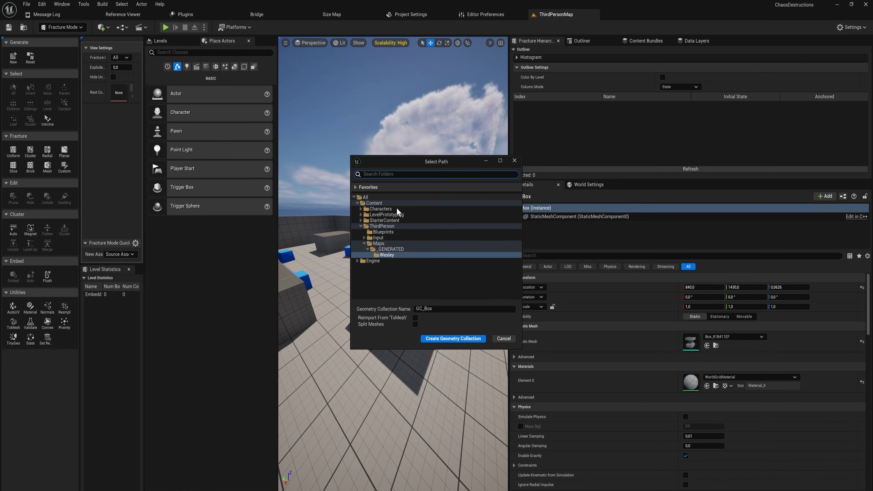
pyautogui.click(453, 339)
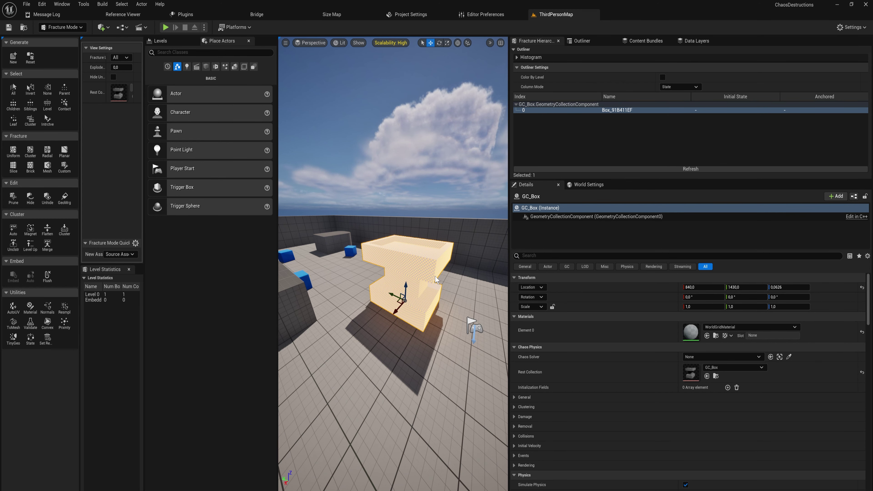
# Step: Open the GC_Box asset as a docked editor and examine its mass and physics material options
pyautogui.hotkey('ctrl', 'b')
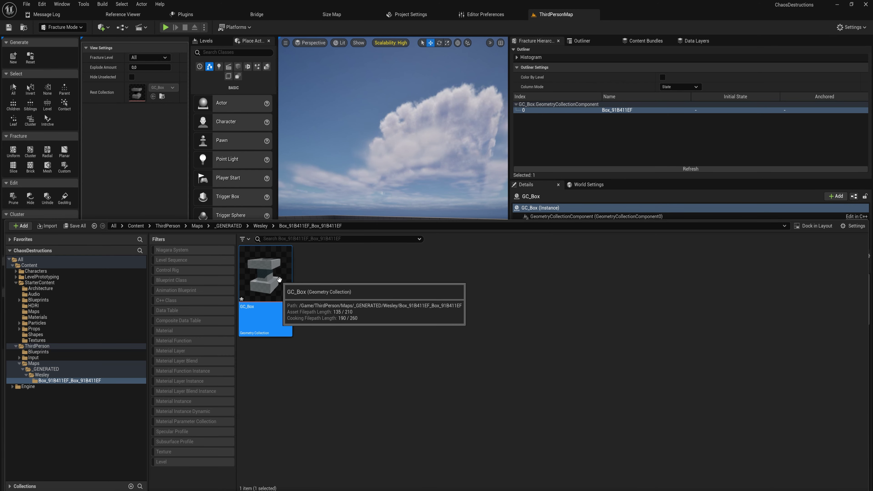
pyautogui.doubleClick(273, 281)
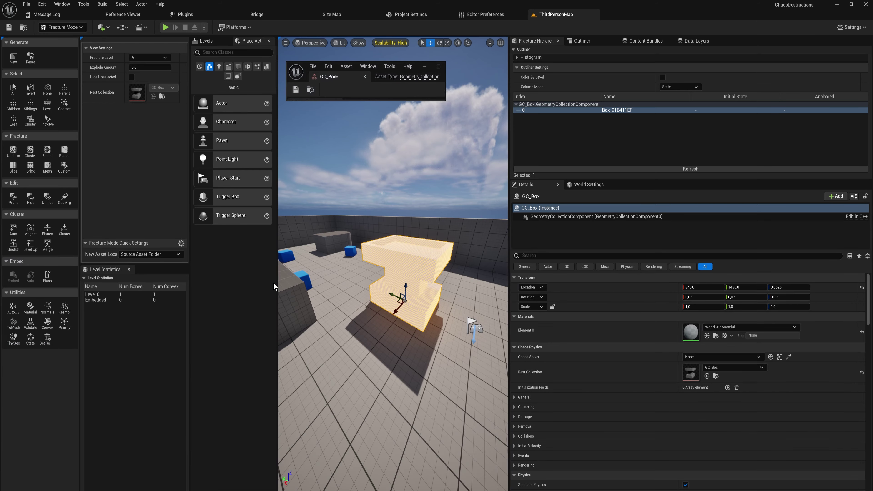
pyautogui.moveTo(332, 80); pyautogui.dragTo(619, 14)
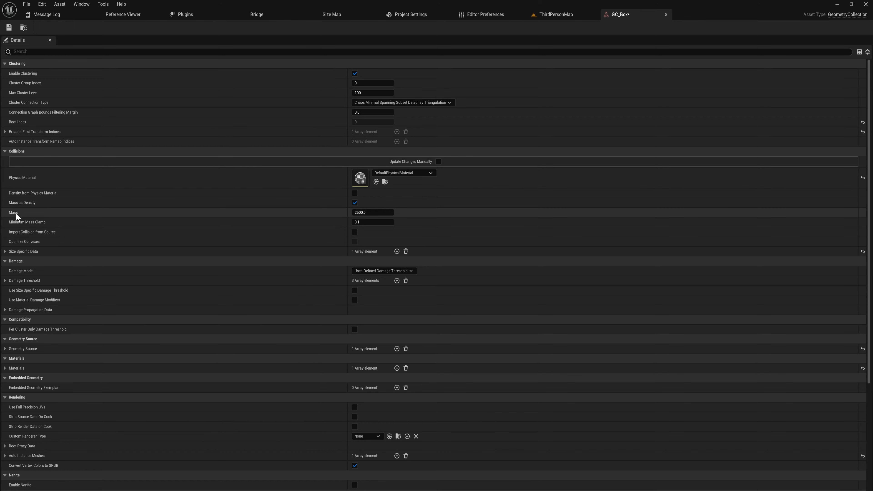
pyautogui.click(378, 213)
pyautogui.click(412, 172)
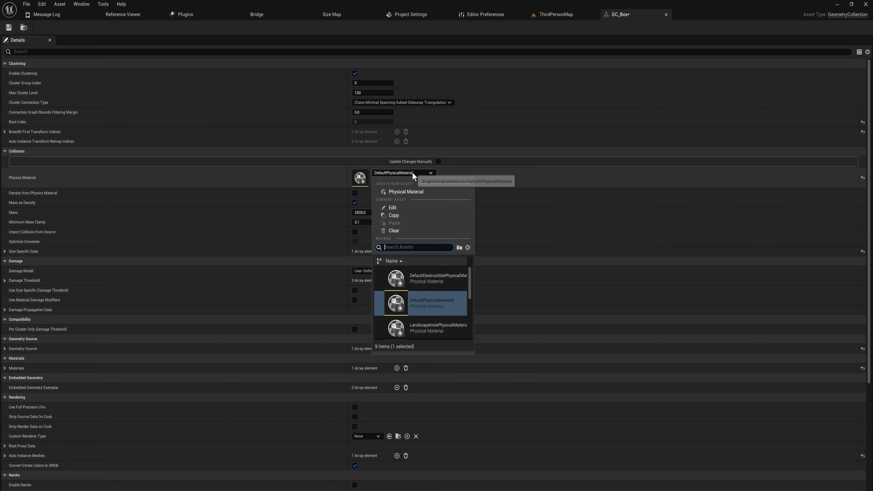
pyautogui.click(412, 172)
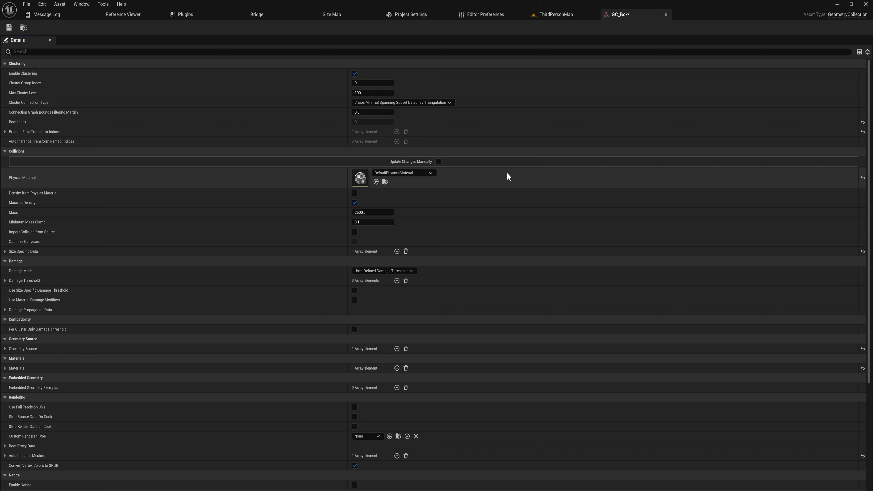
# Step: Return to the level and place three extra copies of GC_Box near the original
pyautogui.click(566, 13)
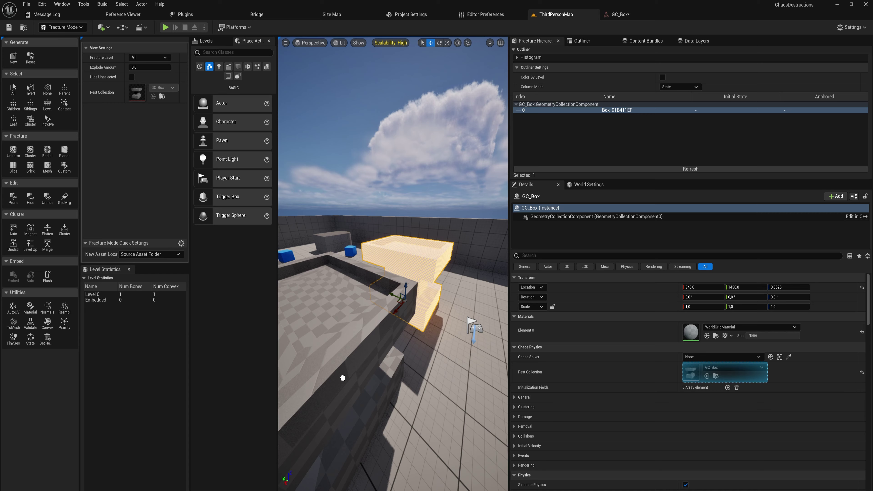
pyautogui.press('s')
pyautogui.moveTo(382, 293); pyautogui.dragTo(361, 302, button='right')
pyautogui.keyDown('alt'); pyautogui.moveTo(379, 300); pyautogui.dragTo(309, 319); pyautogui.keyUp('alt')
pyautogui.hotkey('ctrl', 'space')
pyautogui.moveTo(267, 289); pyautogui.dragTo(434, 379)
pyautogui.press('s')
pyautogui.moveTo(434, 379); pyautogui.dragTo(461, 396, button='right')
# Step: Delete the three extra GC_Box copies from the level
pyautogui.keyDown('ctrl'); pyautogui.click(370, 266); pyautogui.keyUp('ctrl')
pyautogui.keyDown('ctrl'); pyautogui.click(339, 284); pyautogui.keyUp('ctrl')
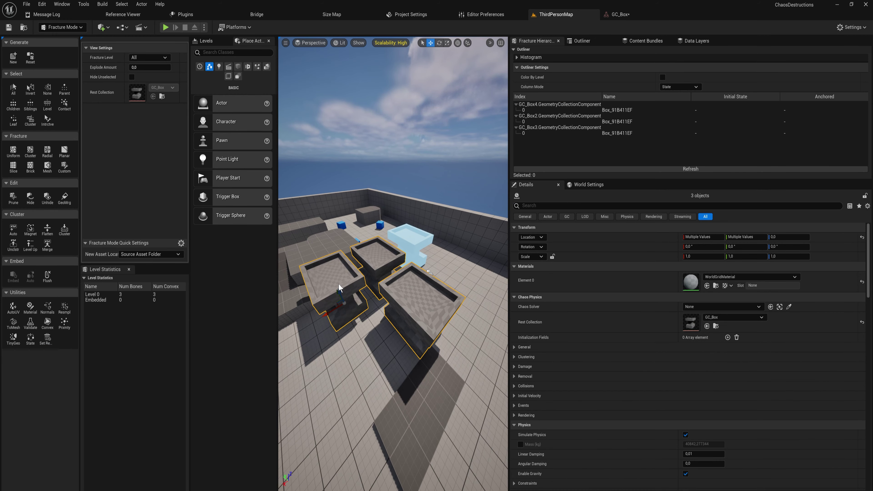
pyautogui.press('Delete')
# Step: Fracture GC_Box with Uniform Voronoi, using 20 minimum and 20 maximum Voronoi sites
pyautogui.click(405, 257)
pyautogui.press('f')
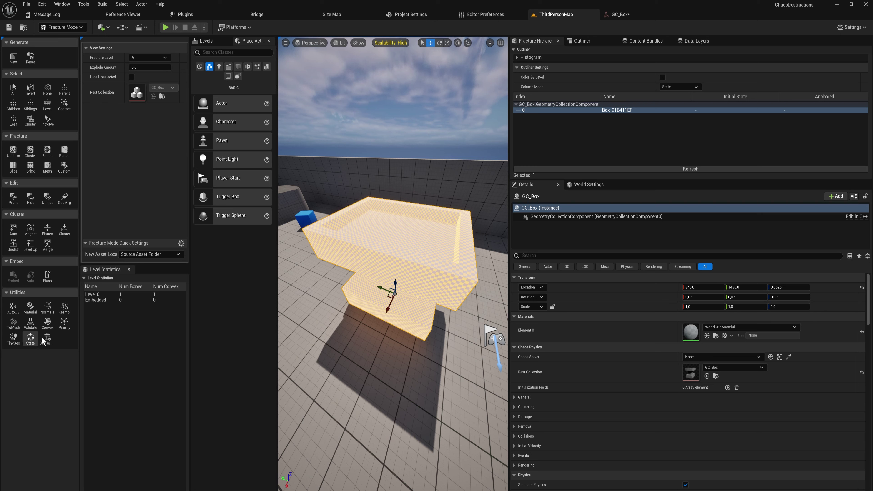
pyautogui.click(14, 151)
pyautogui.moveTo(393, 264); pyautogui.dragTo(395, 243, button='right')
pyautogui.moveTo(388, 291)
pyautogui.mouseDown(button='right')
pyautogui.moveTo(375, 288)
pyautogui.moveTo(423, 313)
pyautogui.moveTo(392, 297)
pyautogui.mouseUp(button='right')
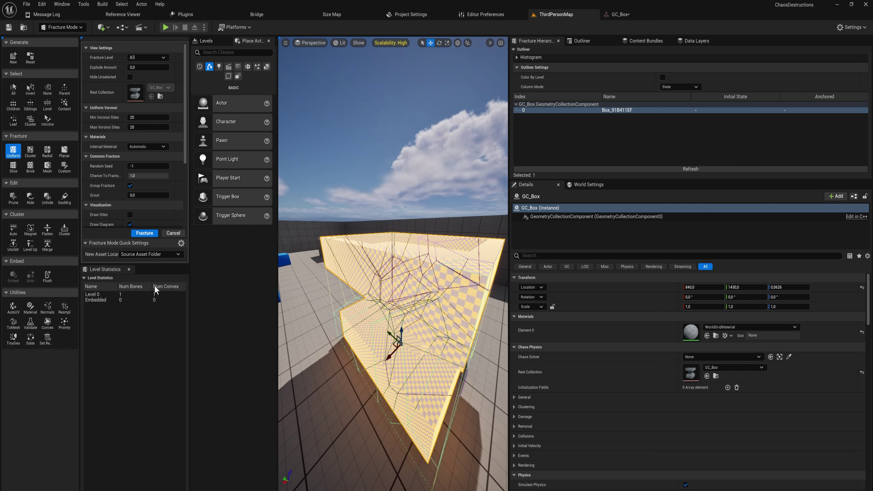
pyautogui.click(144, 233)
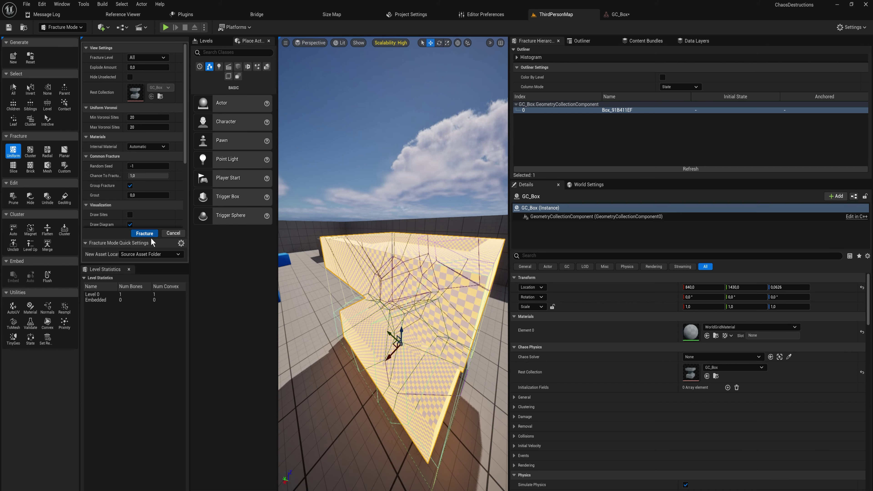
# Step: Reselect the fractured GC_Box and set its Explode Amount to 1.0 to spread the pieces apart
pyautogui.click(371, 357)
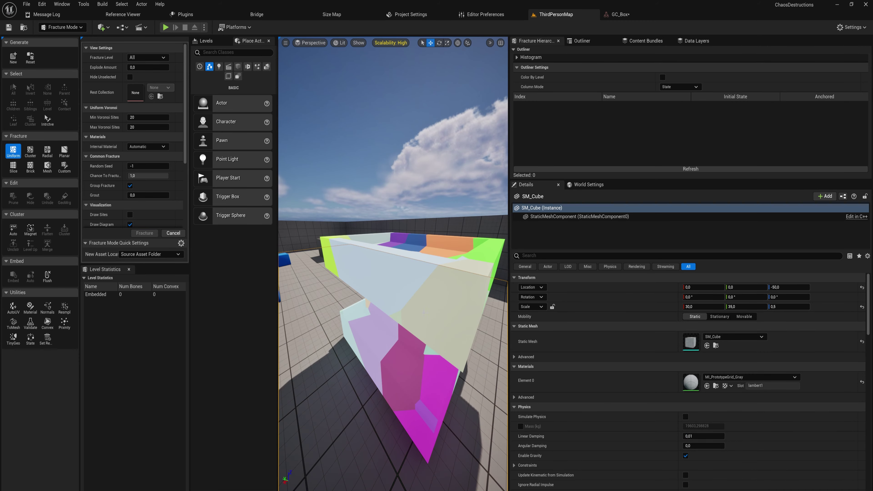
pyautogui.click(388, 257)
pyautogui.moveTo(389, 257); pyautogui.dragTo(389, 289, button='right')
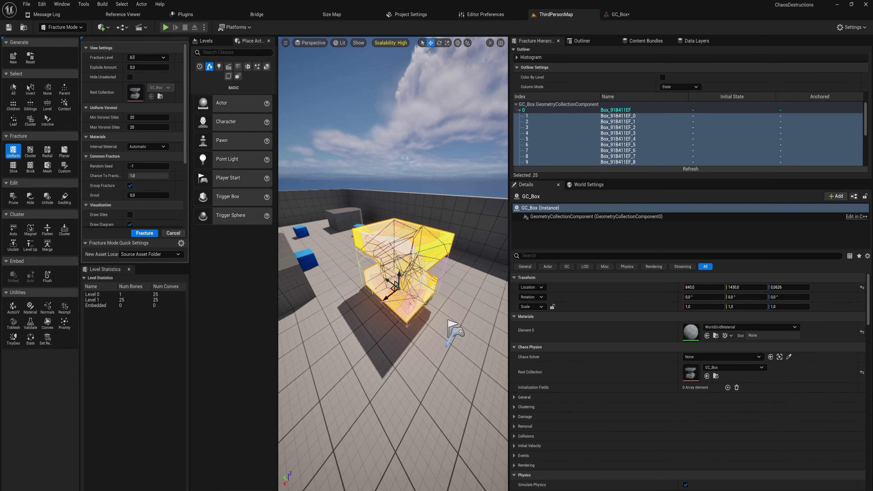
pyautogui.moveTo(137, 68); pyautogui.dragTo(169, 67)
pyautogui.moveTo(388, 257); pyautogui.dragTo(369, 270, button='right')
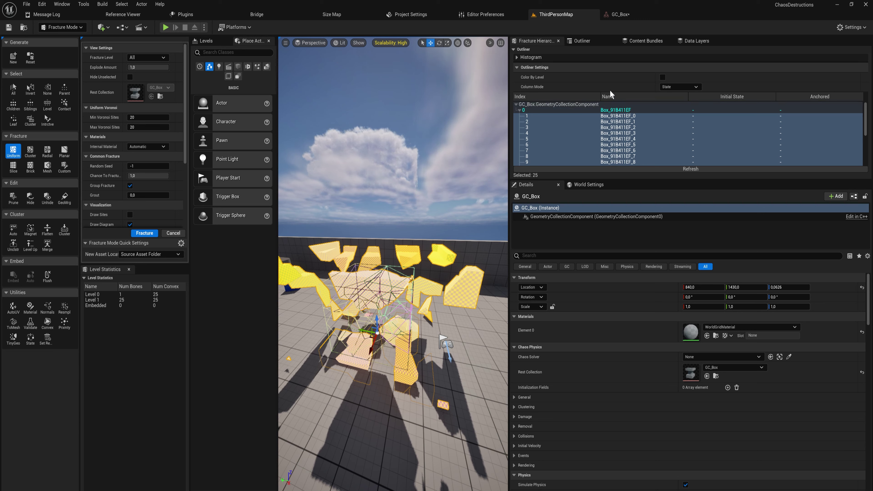
# Step: Examine the individual fracture pieces one after another in the hierarchy, from index 2 to index 14
pyautogui.click(547, 125)
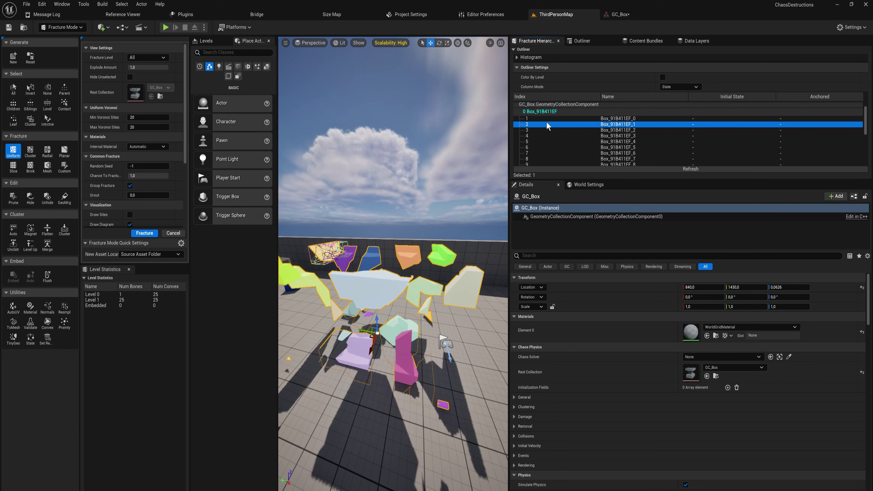
pyautogui.press('Down')
pyautogui.press('Down')
pyautogui.press('Down')
pyautogui.press('Down')
pyautogui.press('Down')
pyautogui.press('Down')
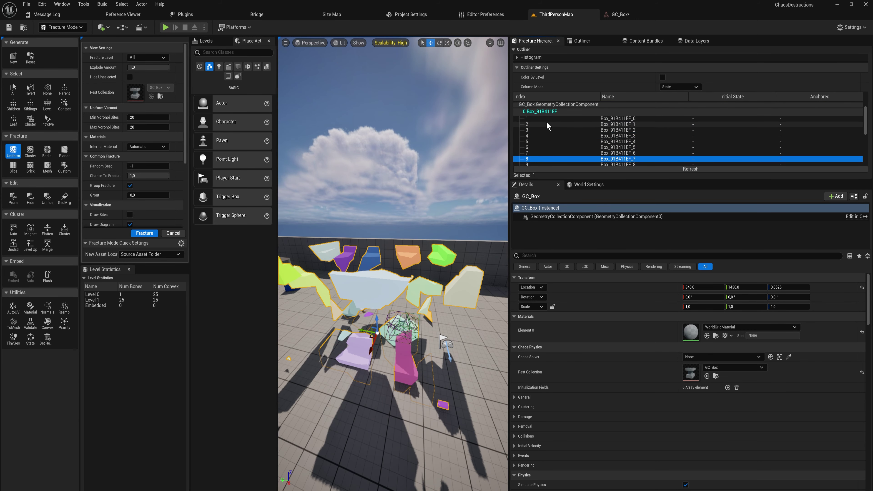
pyautogui.press('Down')
pyautogui.press('Down')
pyautogui.press('Down')
pyautogui.press('Down')
pyautogui.press('Down')
pyautogui.press('Down')
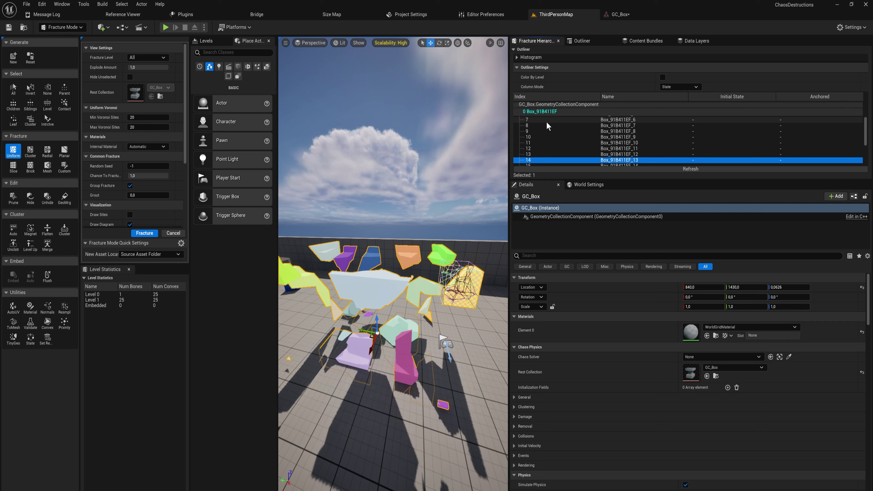
# Step: Fracture the large piece at index 10 again with Uniform Voronoi, using 20 minimum and 20 maximum sites
pyautogui.click(391, 284)
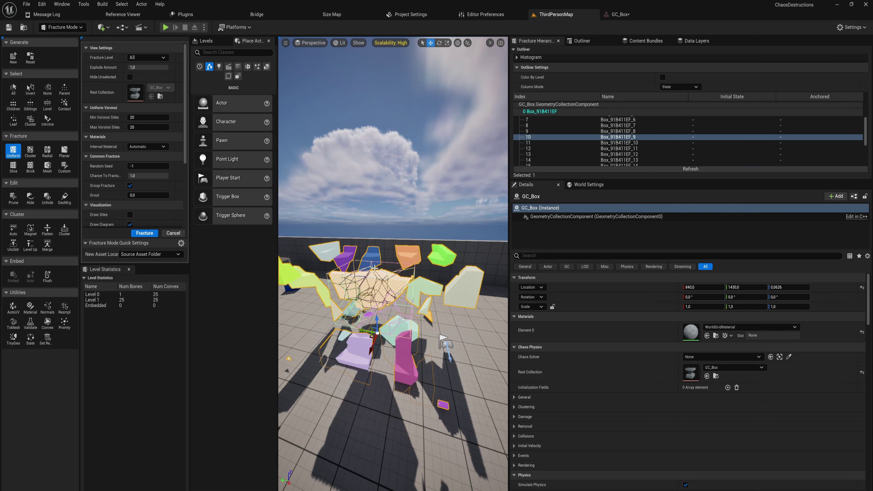
pyautogui.moveTo(415, 292); pyautogui.dragTo(444, 241, button='right')
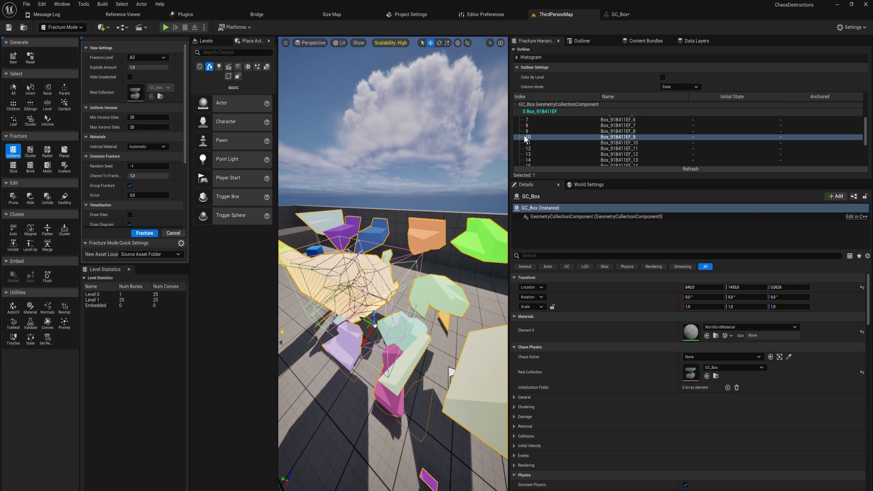
pyautogui.click(147, 233)
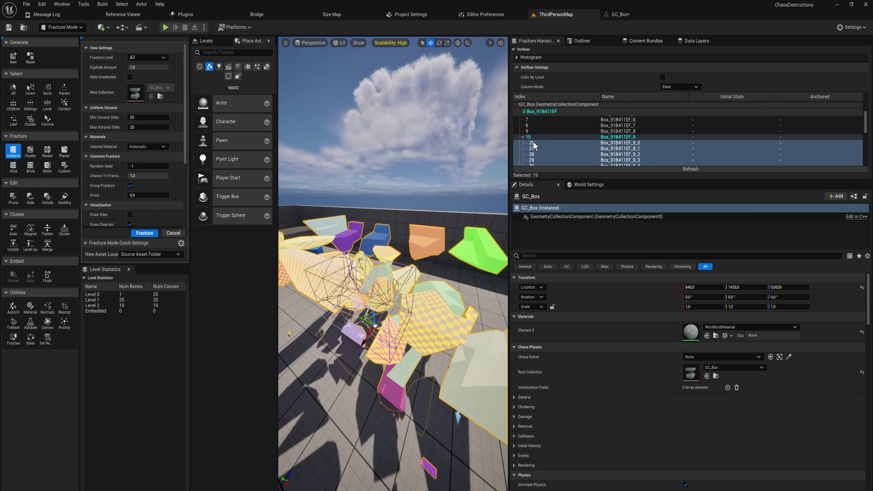
# Step: Fracture the second-level piece at index 27 with Uniform Voronoi, set Explode Amount to 0.992, and select the third-level piece at index 55
pyautogui.scroll(-1, 534, 146)
pyautogui.click(538, 131)
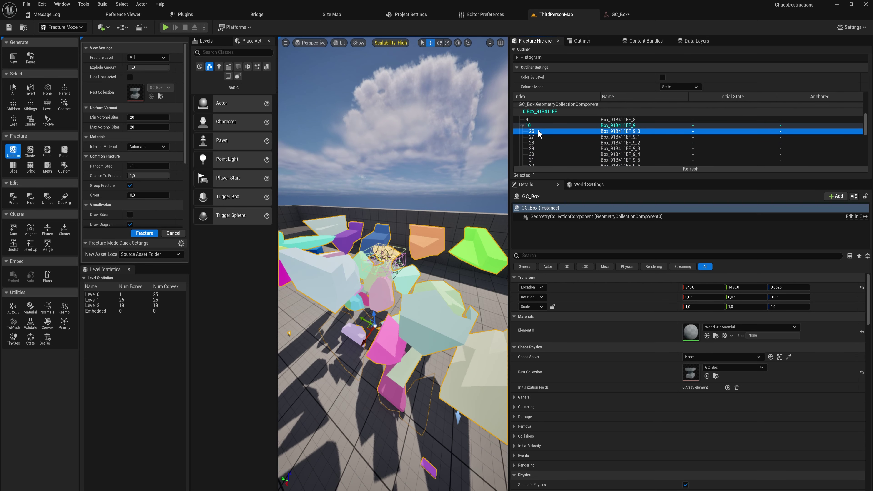
pyautogui.scroll(-3, 537, 131)
pyautogui.scroll(-6, 539, 151)
pyautogui.scroll(1, 539, 152)
pyautogui.moveTo(483, 185); pyautogui.dragTo(461, 193, button='right')
pyautogui.click(357, 276)
pyautogui.moveTo(357, 275); pyautogui.dragTo(339, 282, button='right')
pyautogui.press('s')
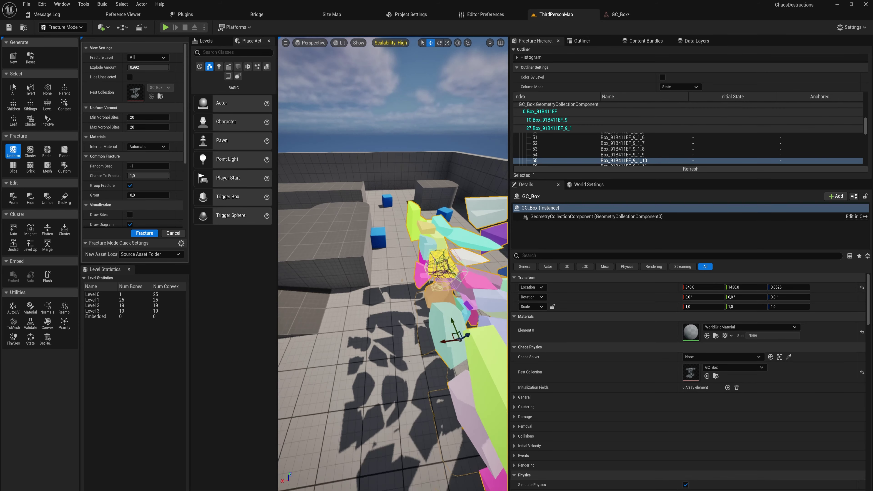
pyautogui.moveTo(398, 274); pyautogui.dragTo(395, 269, button='right')
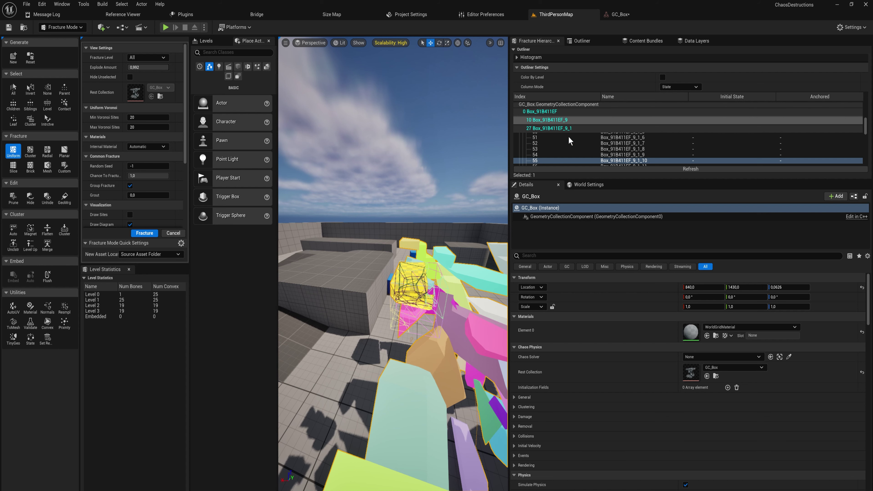
# Step: Examine the nested fracture levels under indices 10 and 27 in the hierarchy and the exploded pieces in the level
pyautogui.scroll(3, 574, 150)
pyautogui.scroll(2, 557, 137)
pyautogui.click(556, 138)
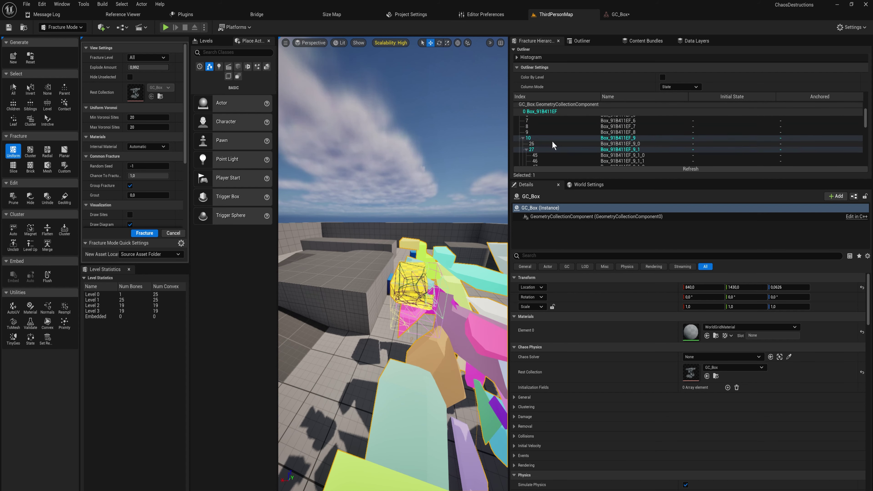
pyautogui.scroll(-4, 577, 145)
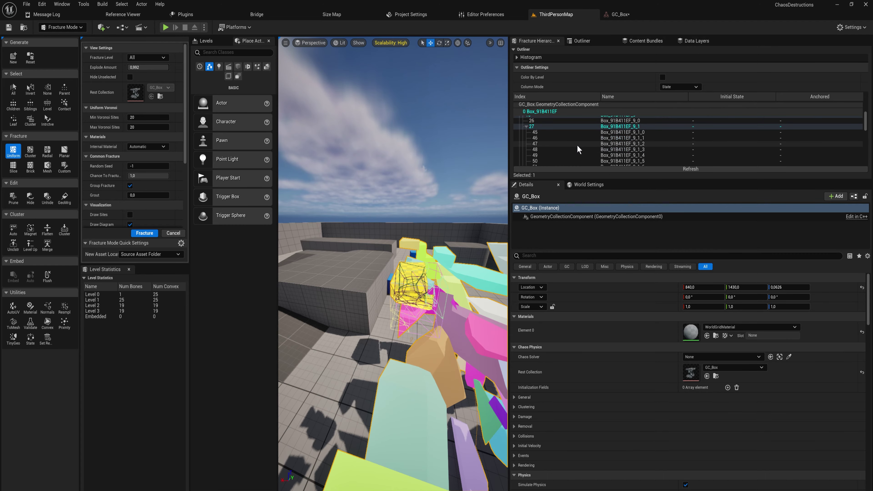
pyautogui.keyDown('alt'); pyautogui.moveTo(447, 192); pyautogui.dragTo(498, 192); pyautogui.keyUp('alt')
pyautogui.moveTo(393, 264); pyautogui.dragTo(351, 263, button='right')
pyautogui.press('s')
pyautogui.moveTo(444, 323); pyautogui.dragTo(408, 342, button='right')
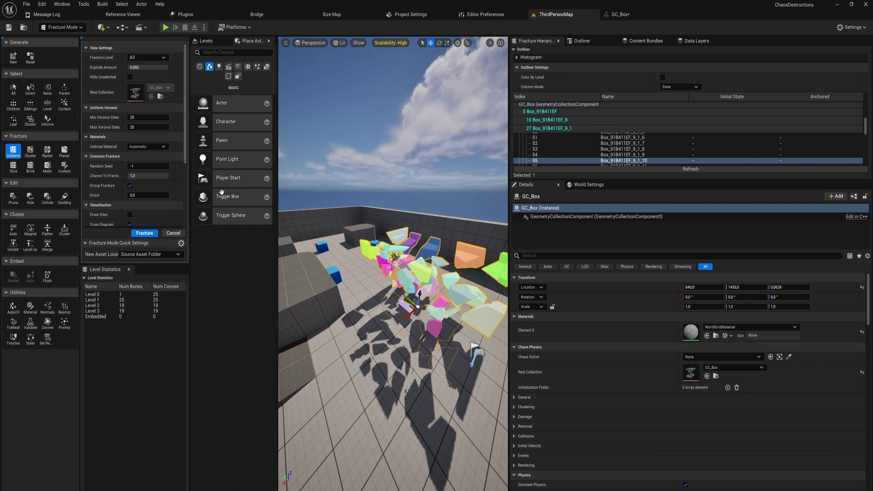
# Step: Reset the geometry collection from its root bone at index 0 to restore the unfractured box, and frame it
pyautogui.click(30, 57)
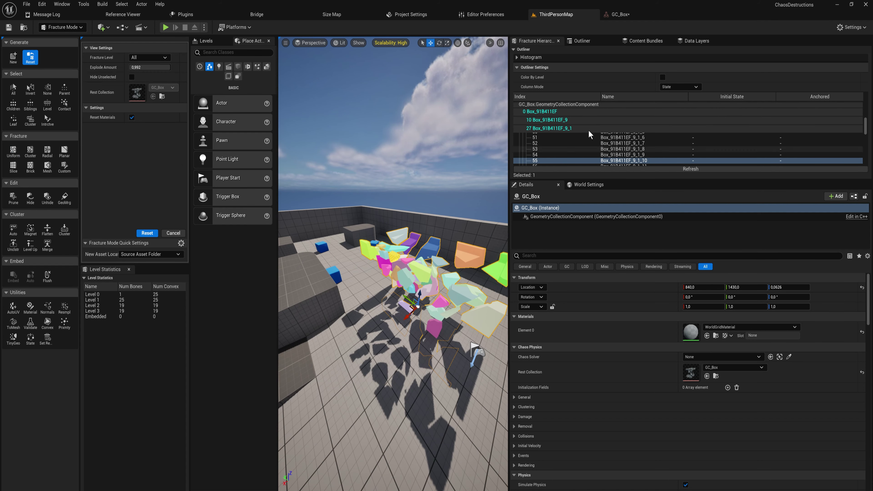
pyautogui.scroll(10, 567, 144)
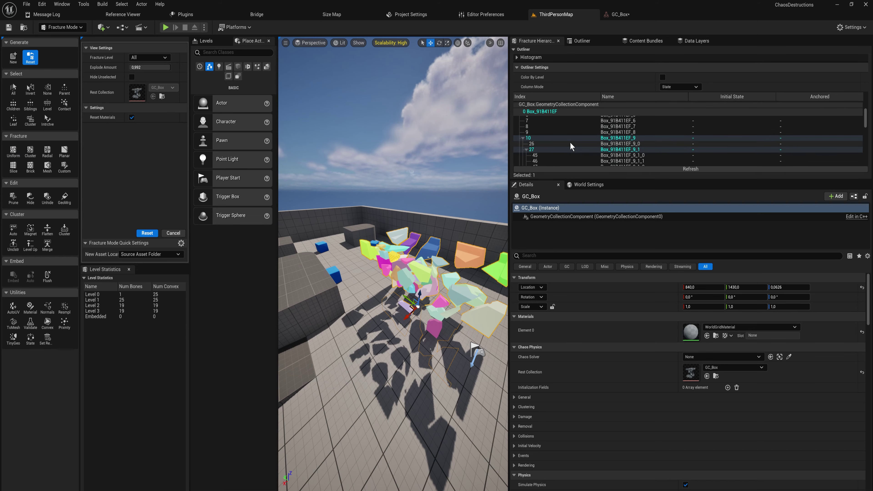
pyautogui.click(530, 109)
pyautogui.click(147, 233)
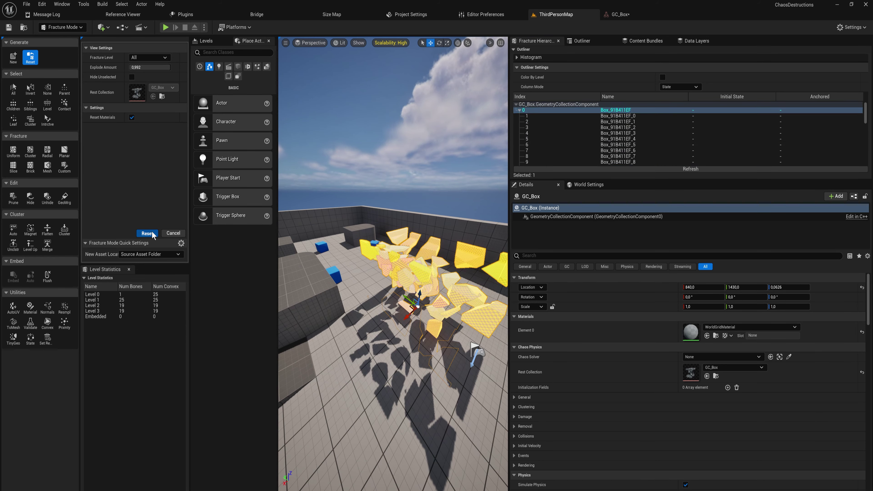
pyautogui.press('f')
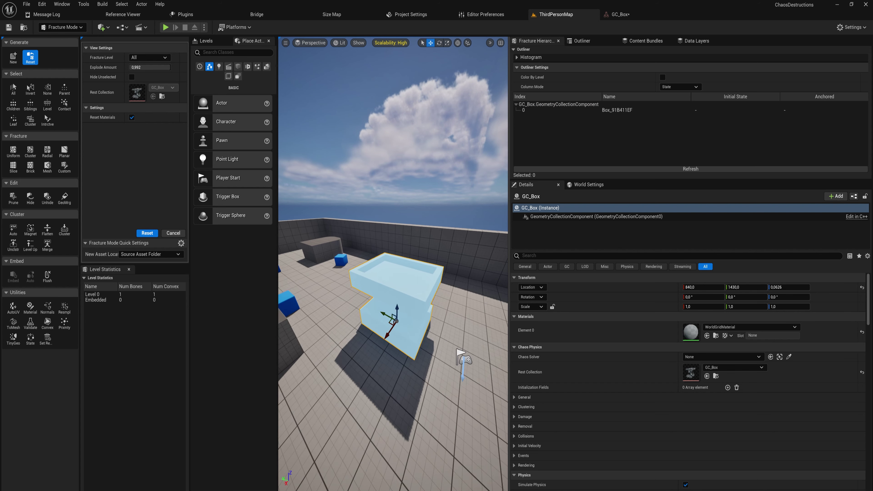
# Step: Fracture the whole box with Uniform Voronoi, using 10 minimum and 60 maximum Voronoi sites, and check the resulting pieces in the hierarchy
pyautogui.click(13, 150)
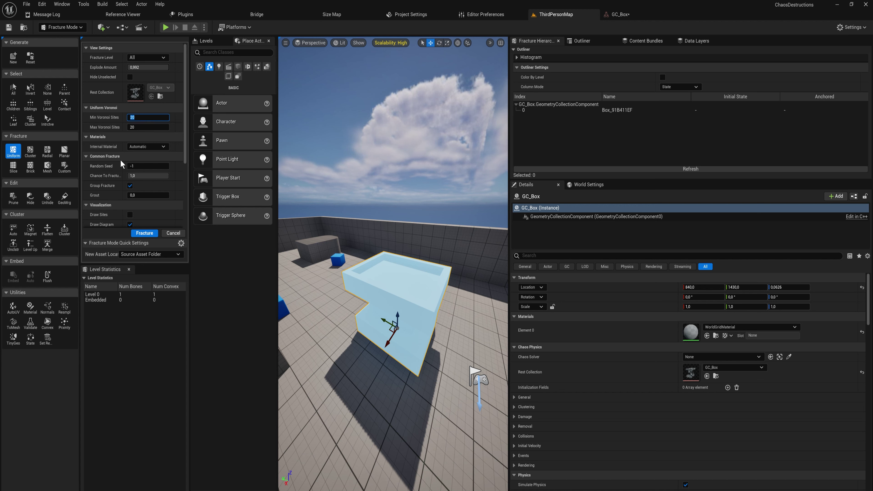
pyautogui.write('10')
pyautogui.press('Tab')
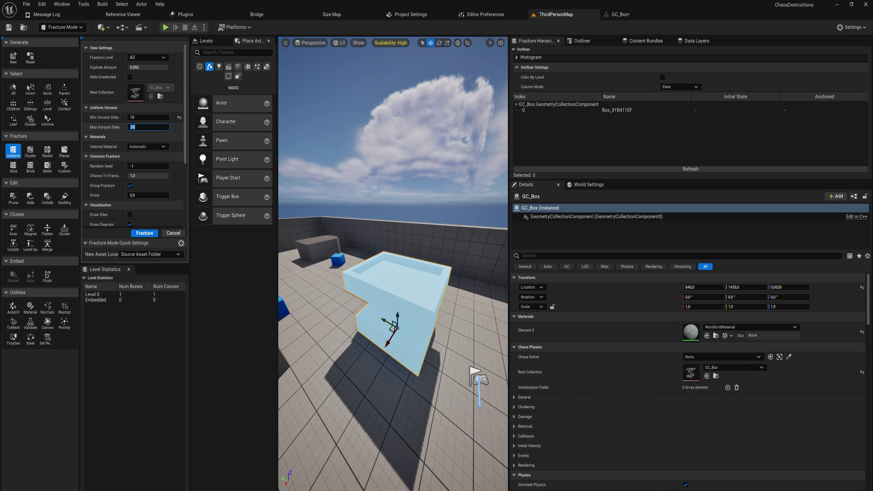
pyautogui.click(156, 233)
pyautogui.moveTo(419, 293)
pyautogui.mouseDown(button='right')
pyautogui.moveTo(457, 293)
pyautogui.moveTo(458, 278)
pyautogui.moveTo(461, 285)
pyautogui.moveTo(419, 292)
pyautogui.mouseUp(button='right')
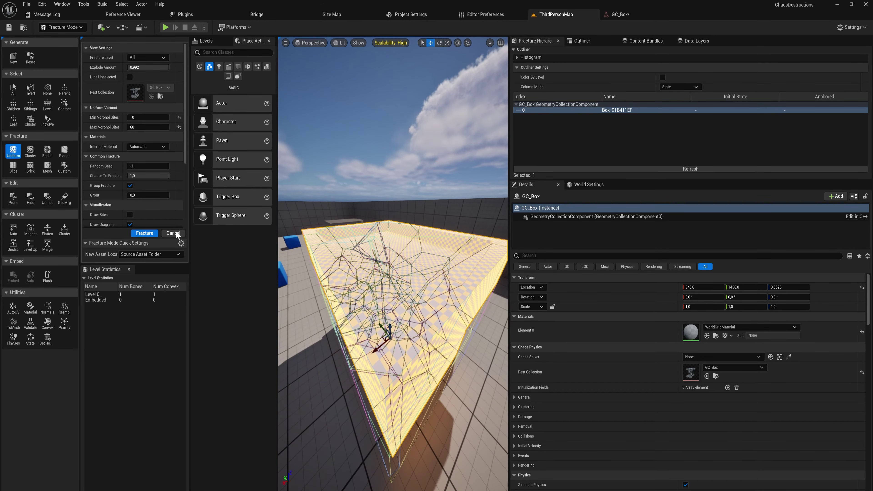
pyautogui.click(146, 233)
pyautogui.moveTo(866, 116); pyautogui.dragTo(860, 178)
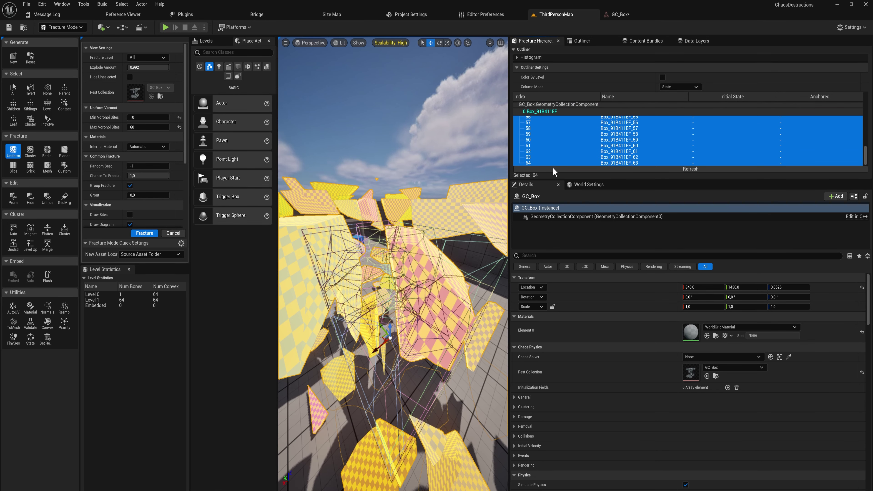
# Step: Set the maximum and minimum Voronoi sites back to 20 and undo the last uniform fracture of the box
pyautogui.click(151, 127)
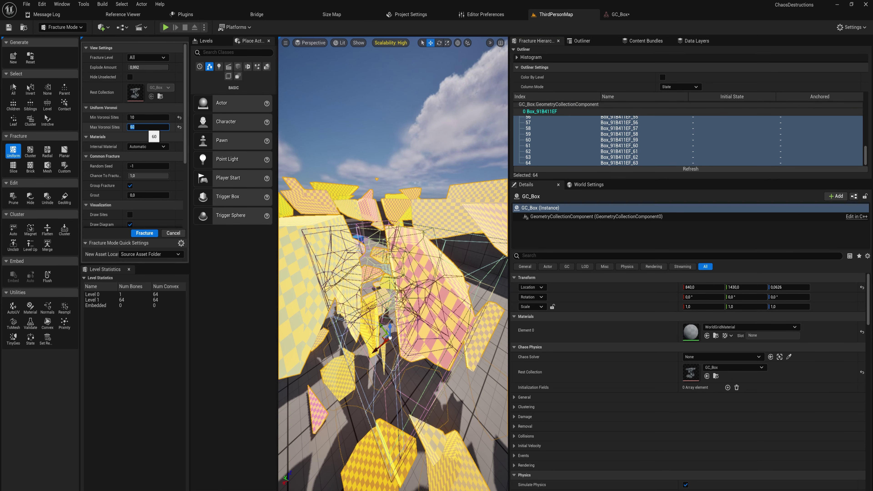
pyautogui.press('Return')
pyautogui.click(146, 117)
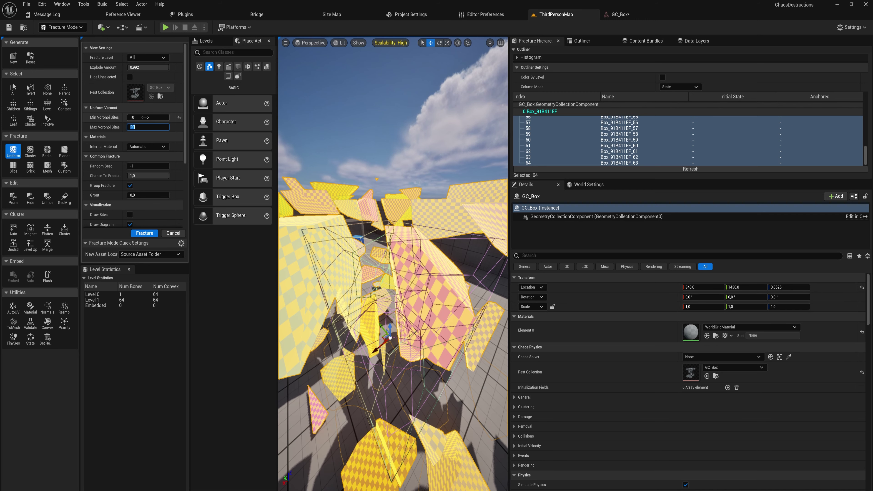
pyautogui.write('20')
pyautogui.press('Return')
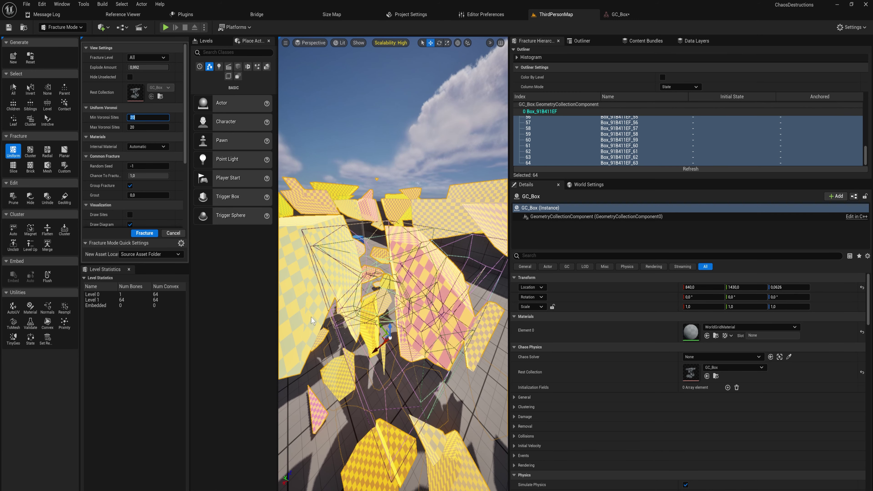
pyautogui.hotkey('ctrl', 'z')
# Step: Preview a Cluster Voronoi fracture on the box with 8 minimum and 8 maximum clusters
pyautogui.click(30, 151)
pyautogui.moveTo(399, 277)
pyautogui.mouseDown(button='right')
pyautogui.moveTo(476, 272)
pyautogui.moveTo(436, 289)
pyautogui.moveTo(400, 278)
pyautogui.mouseUp(button='right')
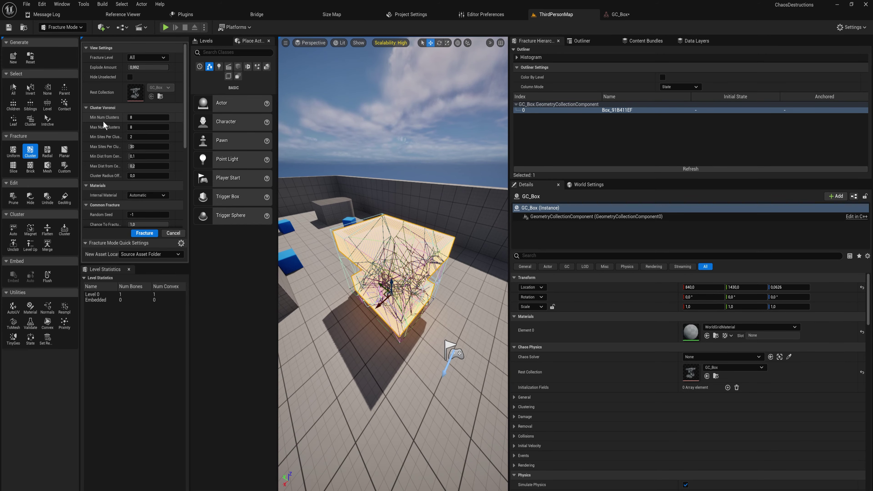
pyautogui.write('8')
pyautogui.press('Return')
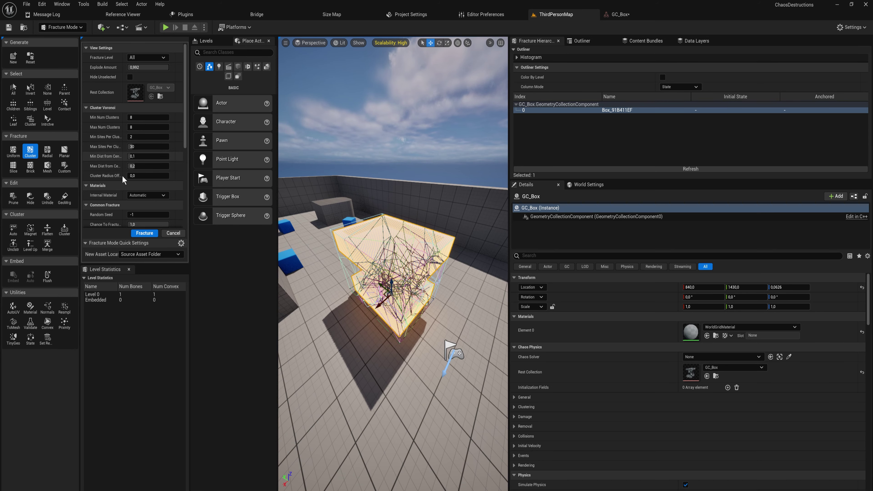
# Step: Preview a Radial Voronoi fracture on the box with 10 angular steps and view the pattern from above and the side
pyautogui.click(49, 152)
pyautogui.moveTo(402, 247)
pyautogui.mouseDown(button='right')
pyautogui.moveTo(412, 238)
pyautogui.moveTo(401, 247)
pyautogui.mouseUp(button='right')
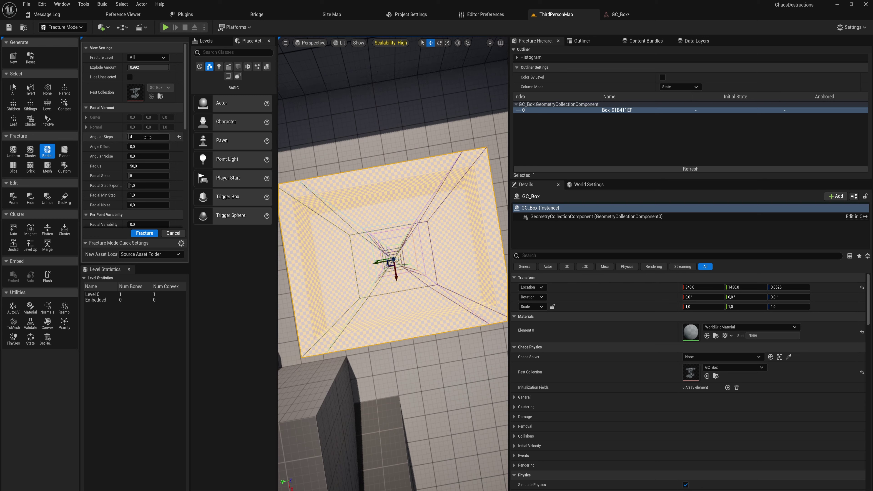
pyautogui.write('10')
pyautogui.press('Return')
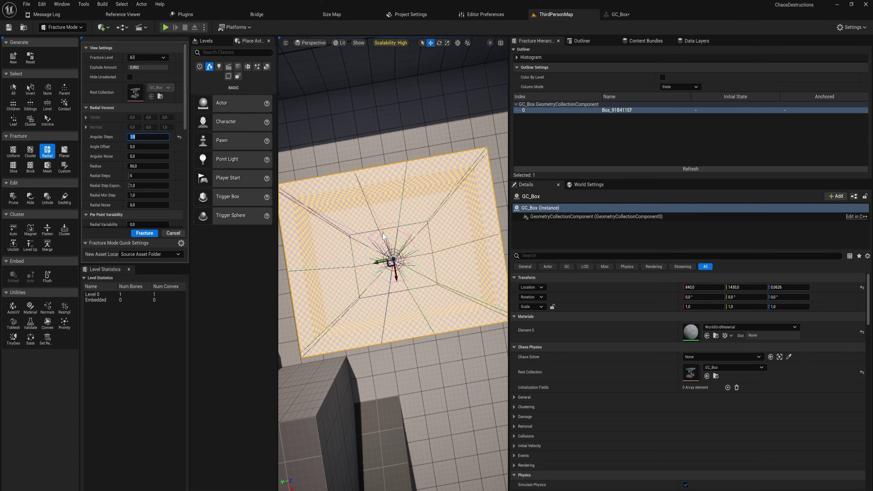
pyautogui.moveTo(428, 184); pyautogui.dragTo(309, 116, button='right')
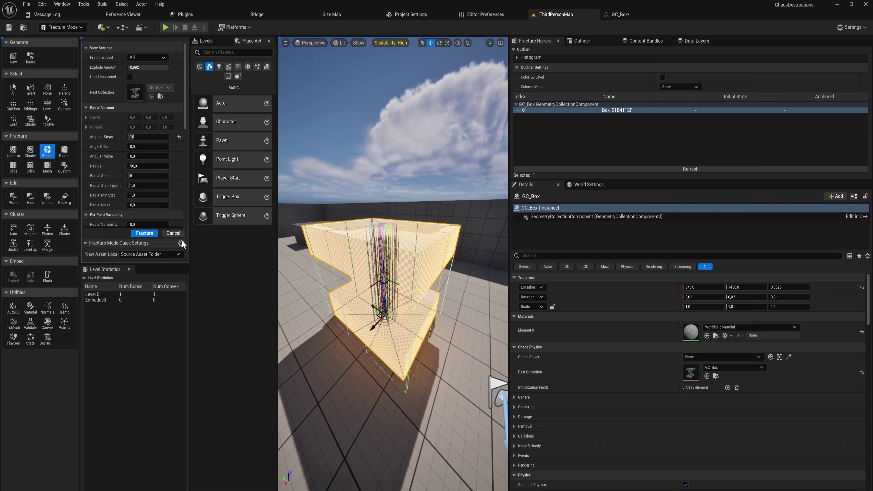
# Step: Fracture the box with the Brick pattern, using Stretcher bond, brick length about 42, height about 17 and a reduced brick depth
pyautogui.click(30, 166)
pyautogui.keyDown('alt'); pyautogui.moveTo(395, 283); pyautogui.dragTo(396, 255); pyautogui.keyUp('alt')
pyautogui.moveTo(394, 262)
pyautogui.mouseDown(button='right')
pyautogui.moveTo(443, 259)
pyautogui.moveTo(429, 260)
pyautogui.moveTo(442, 250)
pyautogui.moveTo(426, 251)
pyautogui.moveTo(440, 286)
pyautogui.moveTo(406, 268)
pyautogui.mouseUp(button='right')
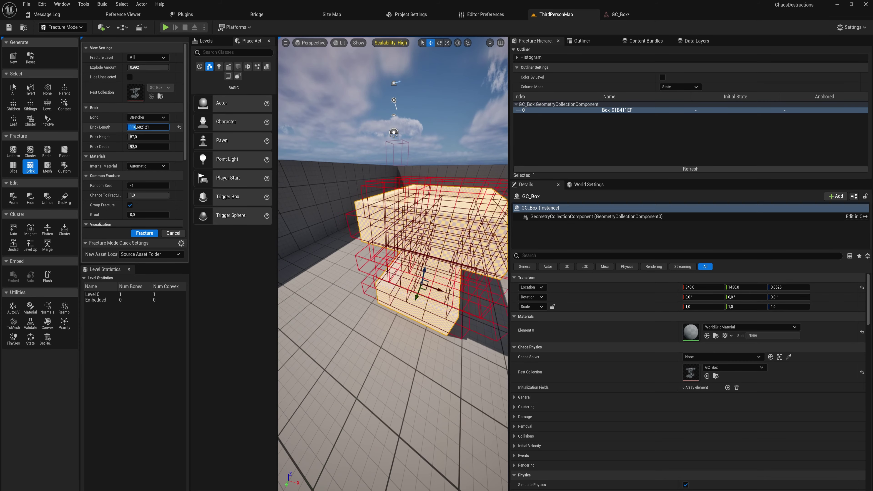
pyautogui.moveTo(151, 136); pyautogui.dragTo(141, 137)
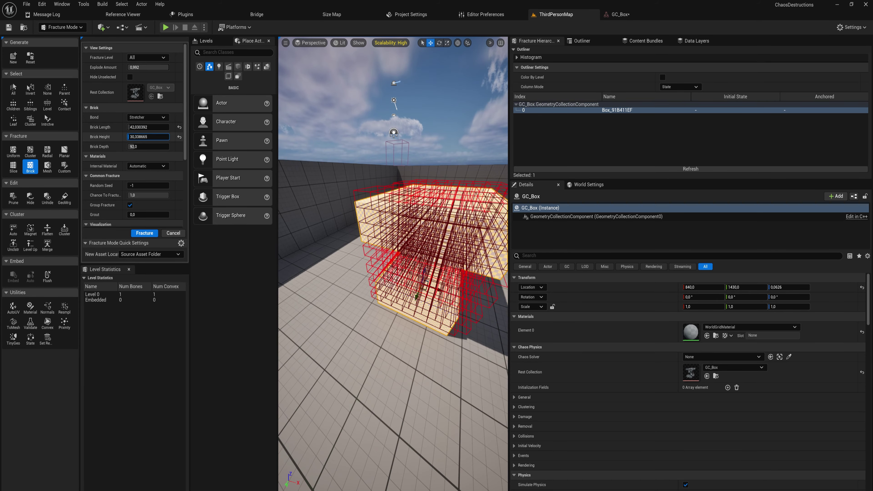
pyautogui.click(151, 147)
pyautogui.moveTo(392, 241); pyautogui.dragTo(306, 288, button='right')
pyautogui.press('w')
pyautogui.press('s')
pyautogui.press('s')
pyautogui.click(146, 235)
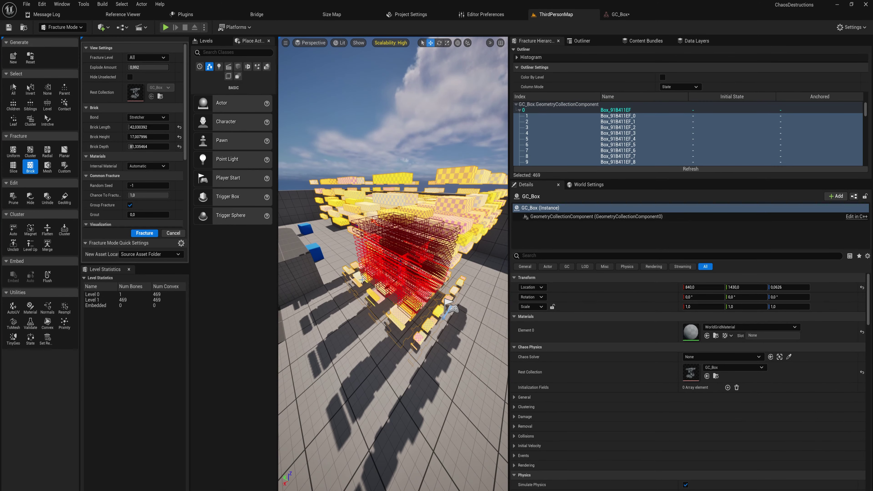
# Step: Set the Explode Amount to 0.0 to close the brick pieces back together
pyautogui.click(446, 223)
pyautogui.moveTo(446, 223); pyautogui.dragTo(337, 234, button='right')
pyautogui.press('d')
pyautogui.press('w')
pyautogui.press('s')
pyautogui.moveTo(155, 68); pyautogui.dragTo(128, 67)
# Step: Examine the brick pattern on the reassembled box from several sides
pyautogui.moveTo(378, 257); pyautogui.dragTo(437, 227, button='right')
pyautogui.press('q')
pyautogui.press('a')
pyautogui.moveTo(358, 364); pyautogui.dragTo(356, 364, button='right')
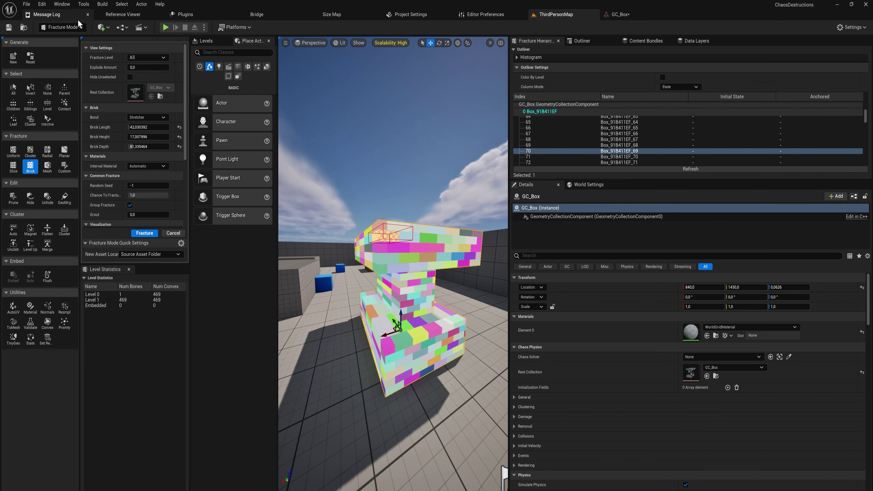
pyautogui.press('a')
pyautogui.press('s')
pyautogui.moveTo(464, 270); pyautogui.dragTo(505, 270, button='right')
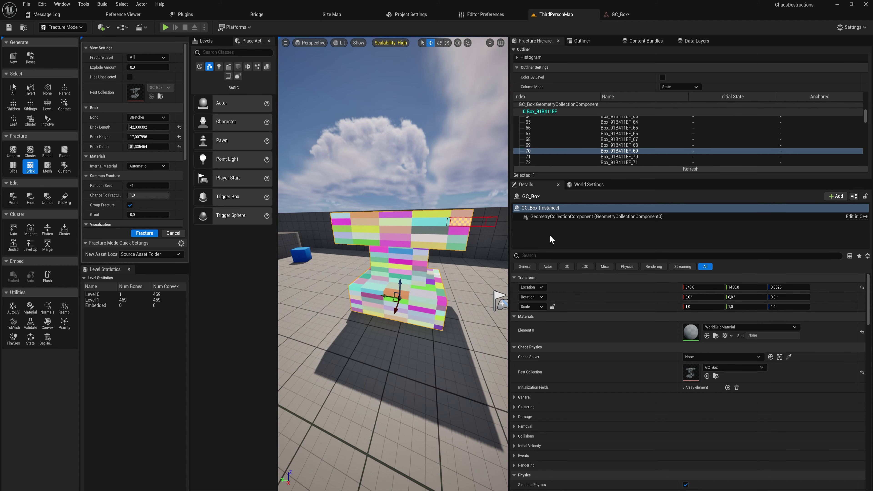
# Step: Switch to Selection Mode, filter the GC_Box details by "bone", and turn off Show Bone Colors
pyautogui.click(63, 27)
pyautogui.click(71, 40)
pyautogui.press('w')
pyautogui.moveTo(324, 240); pyautogui.dragTo(351, 247, button='right')
pyautogui.press('s')
pyautogui.press('d')
pyautogui.press('s')
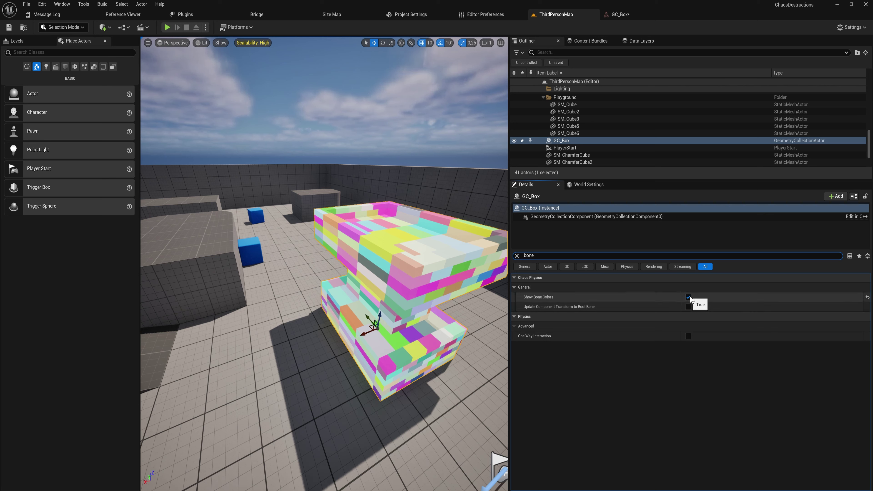
pyautogui.click(689, 297)
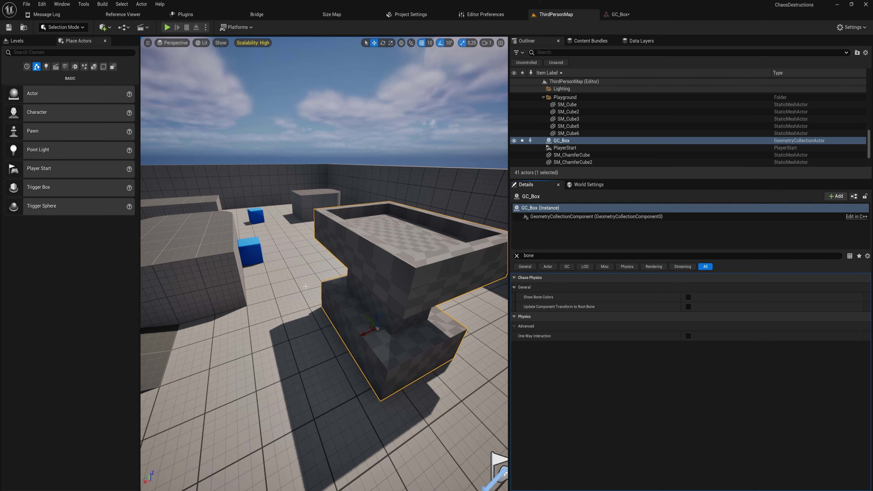
# Step: Raise GC_Box vertically so it hangs high above the playground floor
pyautogui.moveTo(382, 317); pyautogui.dragTo(391, 158)
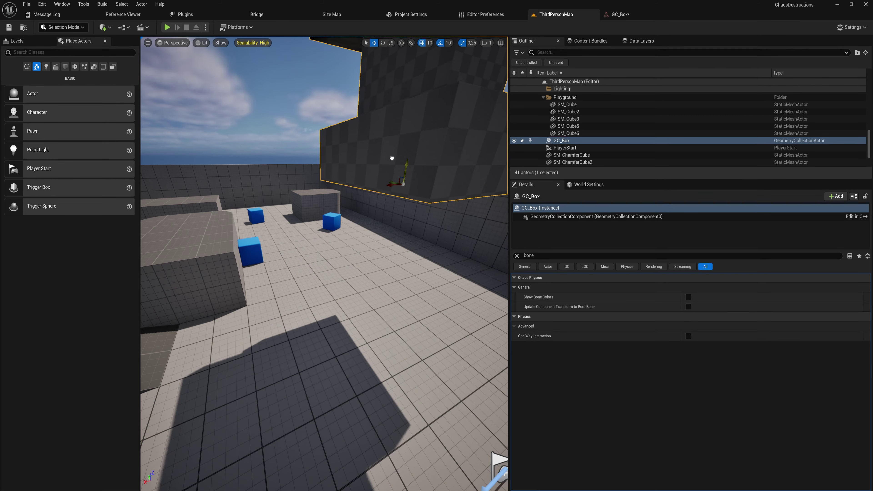
pyautogui.press('s')
pyautogui.moveTo(372, 201); pyautogui.dragTo(371, 234, button='right')
pyautogui.moveTo(365, 193); pyautogui.dragTo(367, 134)
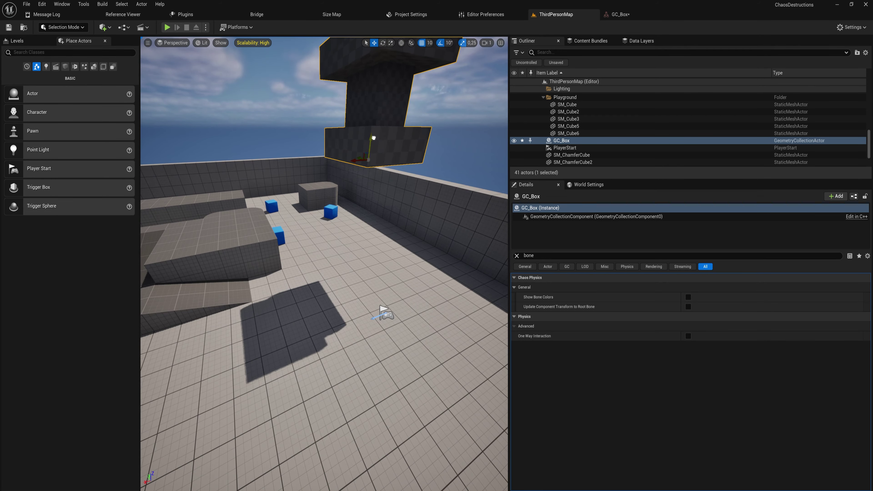
pyautogui.moveTo(367, 134); pyautogui.dragTo(367, 157, button='right')
pyautogui.press('s')
# Step: Run the level in Simulate mode and watch the brick-fractured GC_Box fall and break on the floor
pyautogui.click(207, 29)
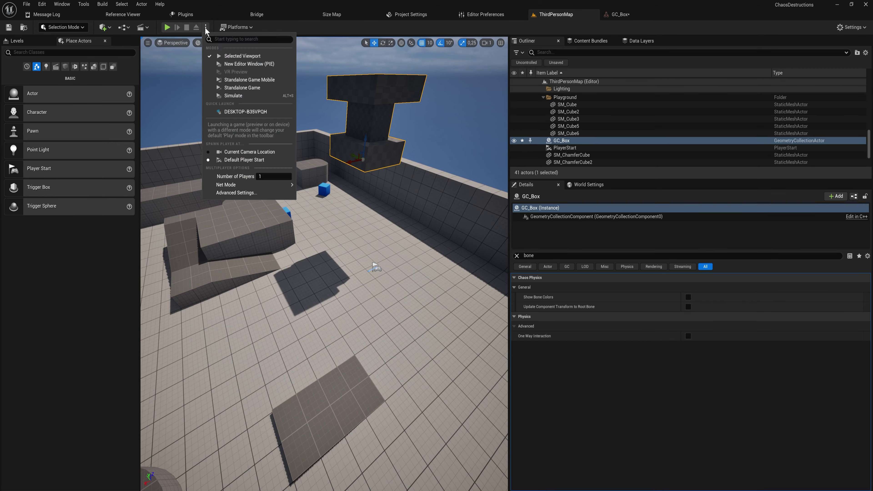
pyautogui.click(227, 90)
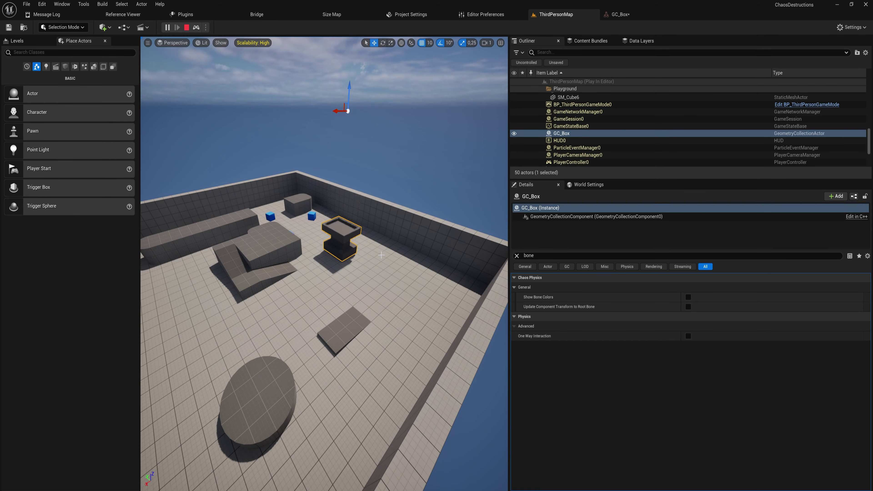
pyautogui.press('w')
pyautogui.moveTo(382, 255); pyautogui.dragTo(382, 213, button='right')
pyautogui.press('w')
pyautogui.press('s')
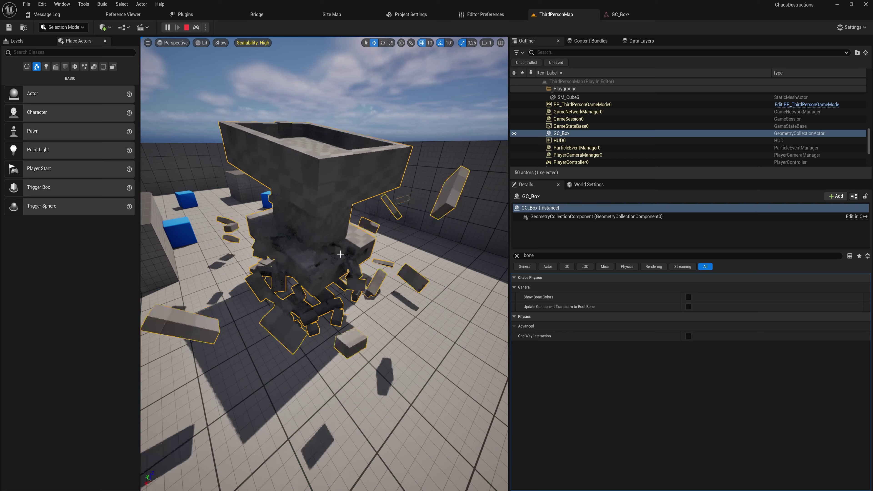
pyautogui.press('s')
pyautogui.moveTo(339, 251); pyautogui.dragTo(351, 265, button='right')
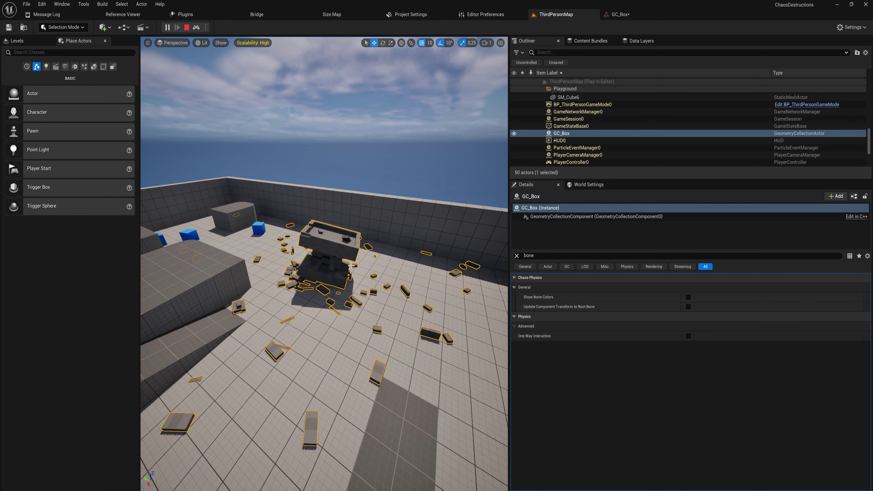
# Step: Examine the simulated brick debris and the collapsing box up close and from a distance, and end the simulation
pyautogui.press('w')
pyautogui.moveTo(347, 286); pyautogui.dragTo(339, 302, button='right')
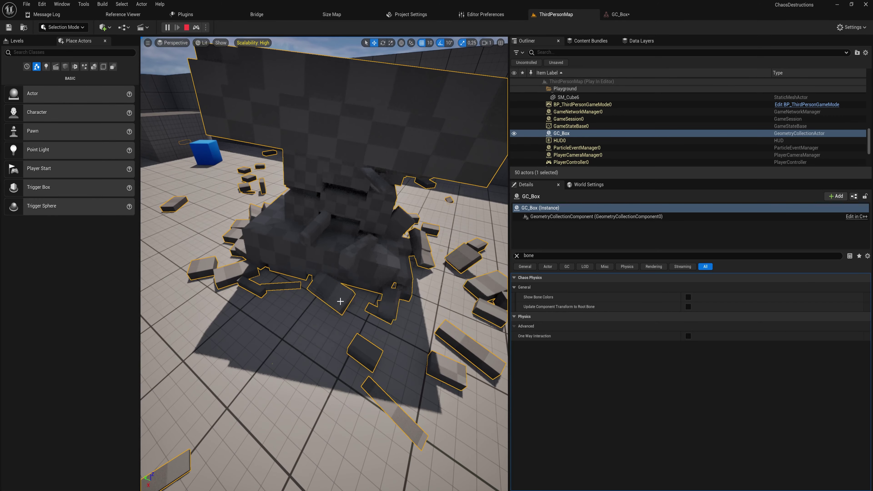
pyautogui.scroll(-5, 376, 248)
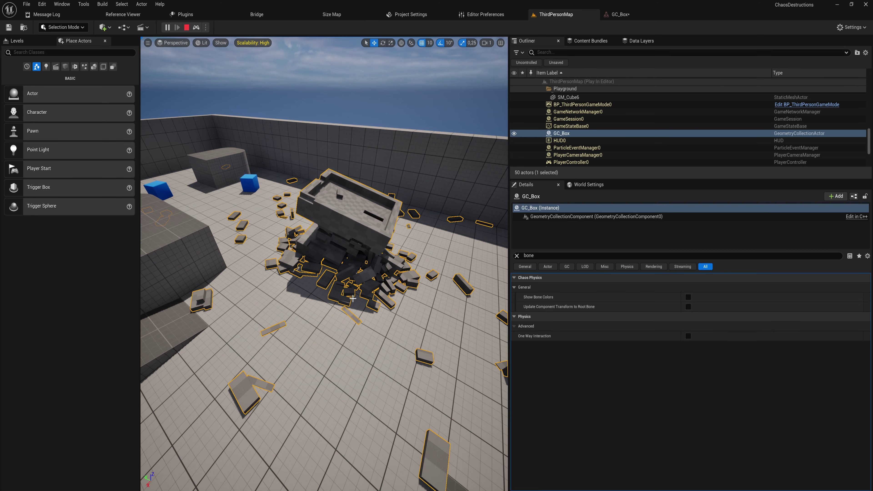
pyautogui.moveTo(353, 299); pyautogui.dragTo(350, 297, button='right')
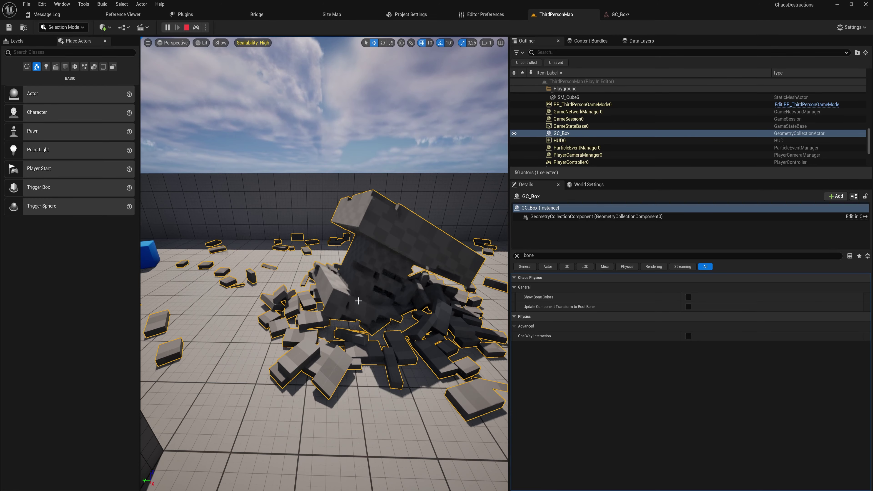
pyautogui.moveTo(357, 299); pyautogui.dragTo(356, 316, button='right')
pyautogui.press('w')
pyautogui.press('s')
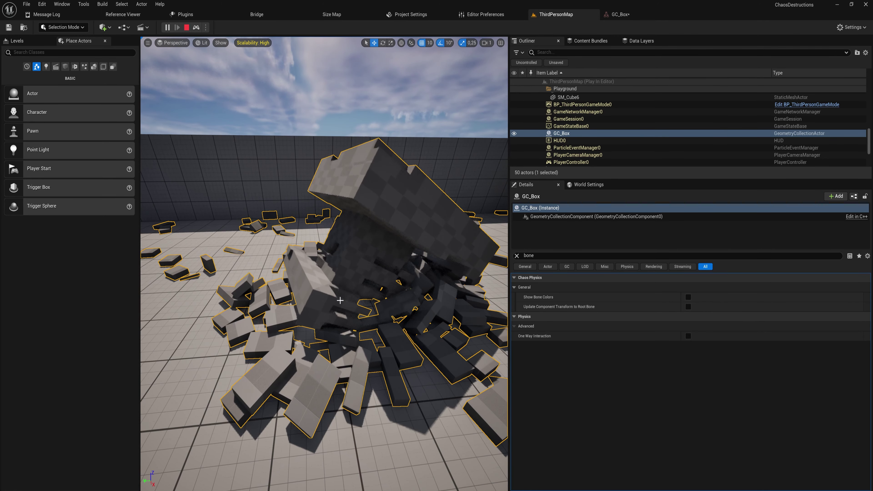
pyautogui.press('Escape')
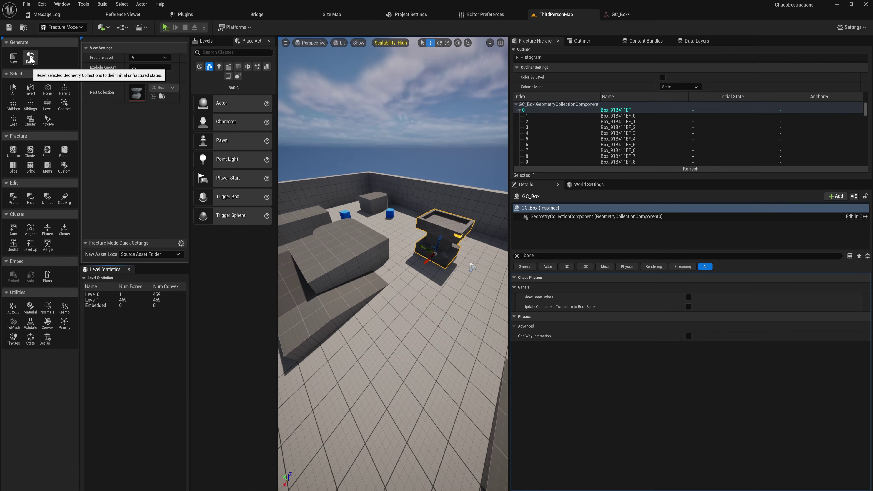
# Step: In Fracture Mode, select the root bone of GC_Box and reset the collection to its unfractured state
pyautogui.click(449, 234)
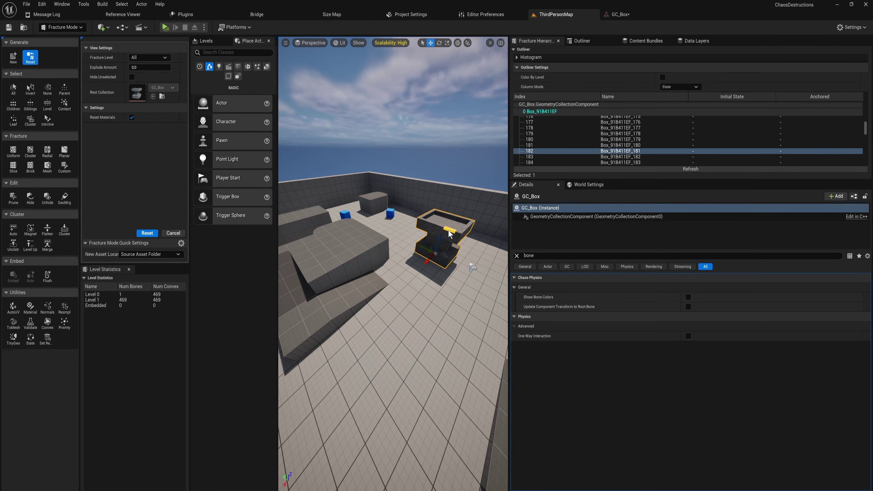
pyautogui.press('f')
pyautogui.scroll(5, 635, 123)
pyautogui.scroll(9, 635, 123)
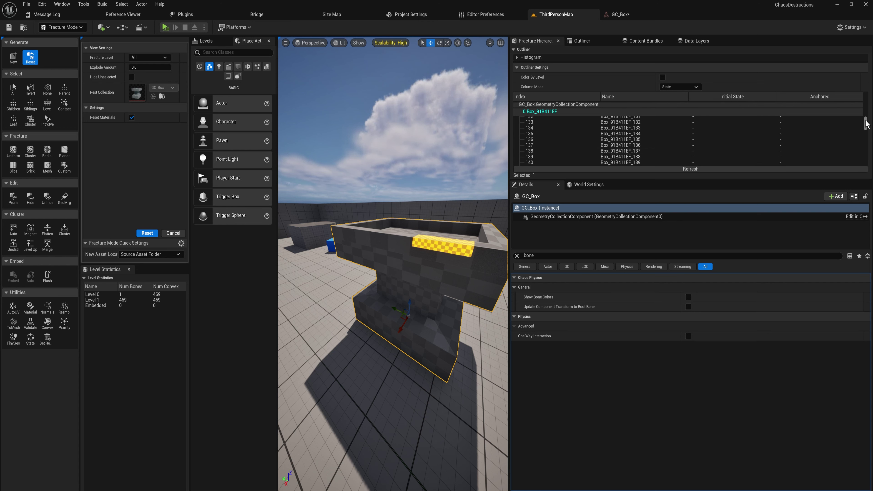
pyautogui.moveTo(865, 123); pyautogui.dragTo(870, 85)
pyautogui.click(526, 111)
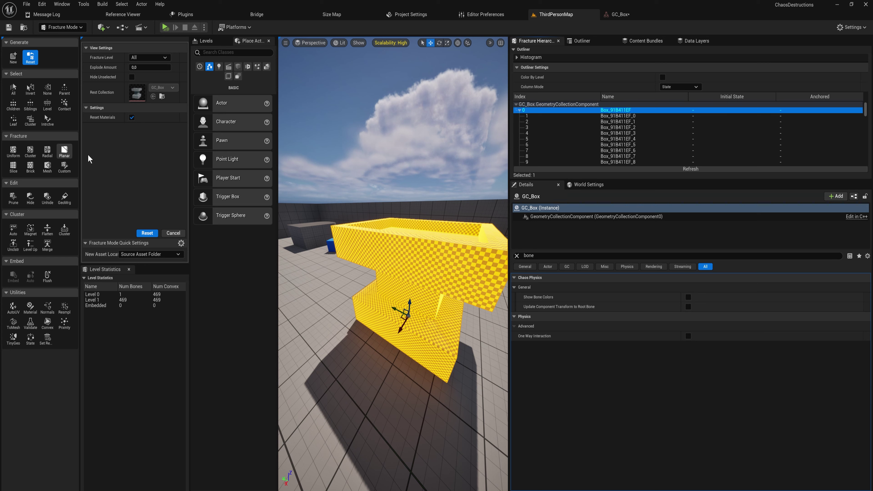
pyautogui.click(147, 233)
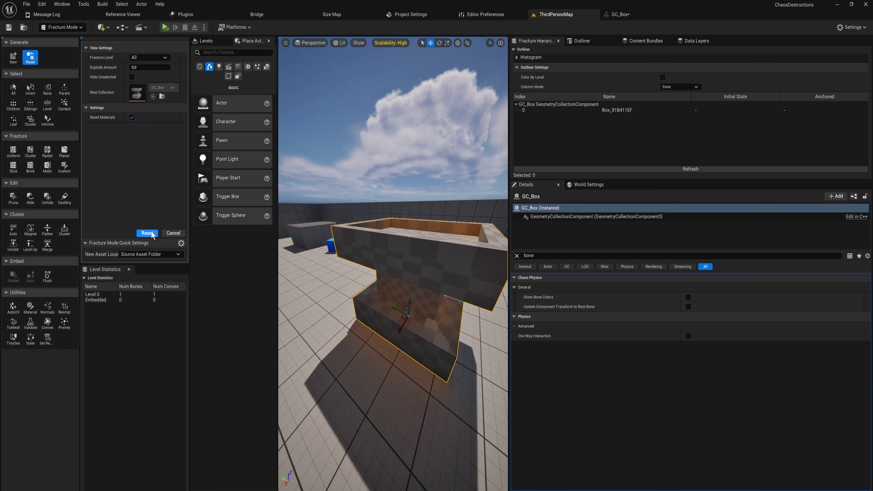
# Step: Fracture GC_Box with Uniform Voronoi, using 847 minimum and 979 maximum Voronoi sites, and check the end of the bone list
pyautogui.click(20, 159)
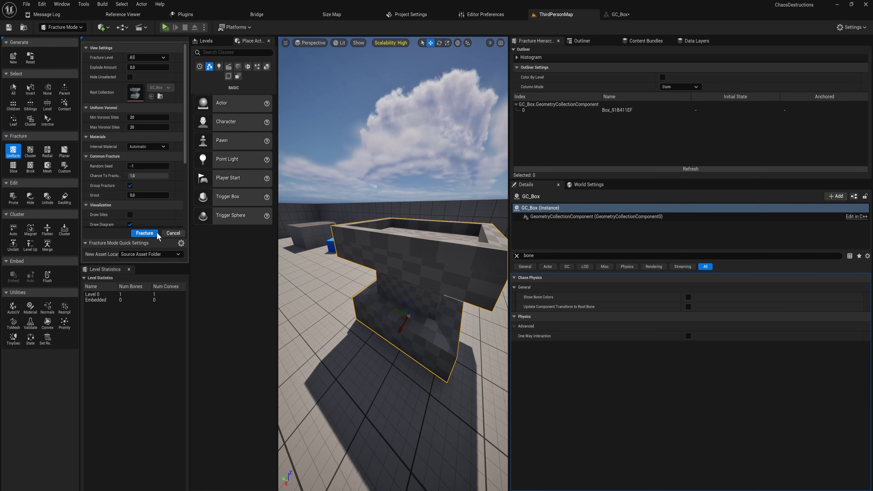
pyautogui.moveTo(133, 117); pyautogui.dragTo(138, 118)
pyautogui.click(136, 118)
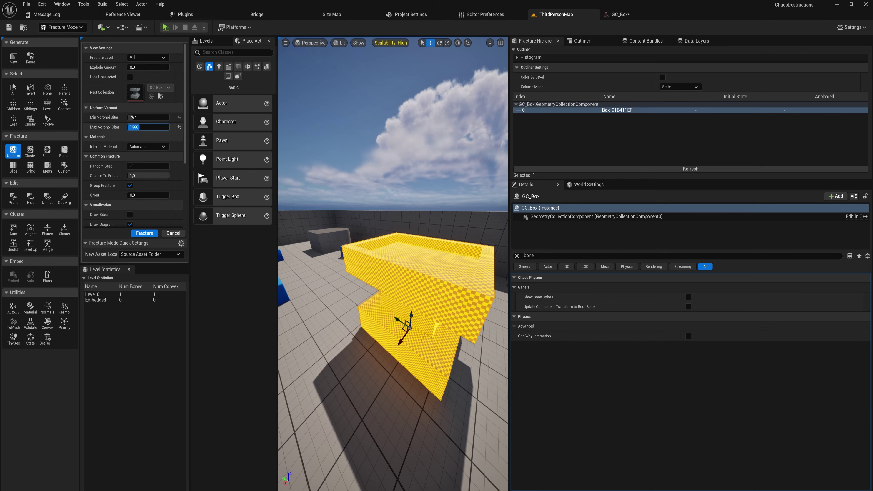
pyautogui.moveTo(139, 127); pyautogui.dragTo(157, 118)
pyautogui.moveTo(402, 297); pyautogui.dragTo(319, 311, button='right')
pyautogui.press('w')
pyautogui.press('d')
pyautogui.press('s')
pyautogui.press('s')
pyautogui.click(156, 234)
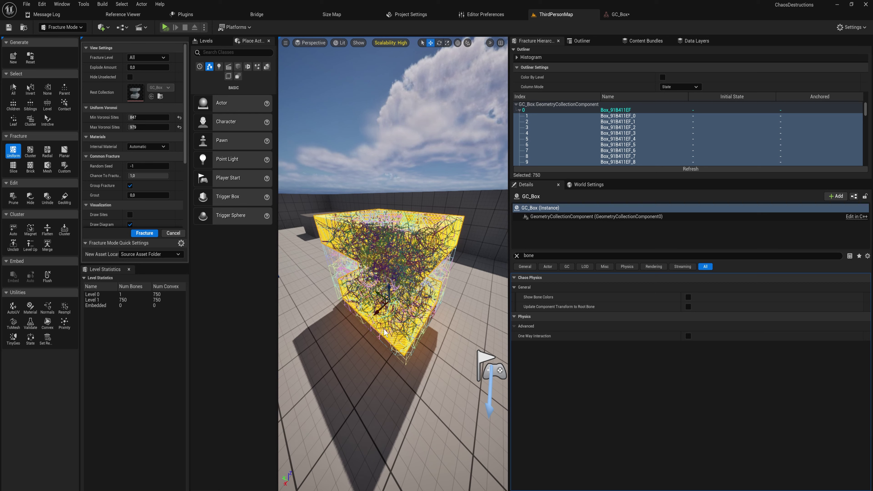
pyautogui.moveTo(867, 106); pyautogui.dragTo(866, 156)
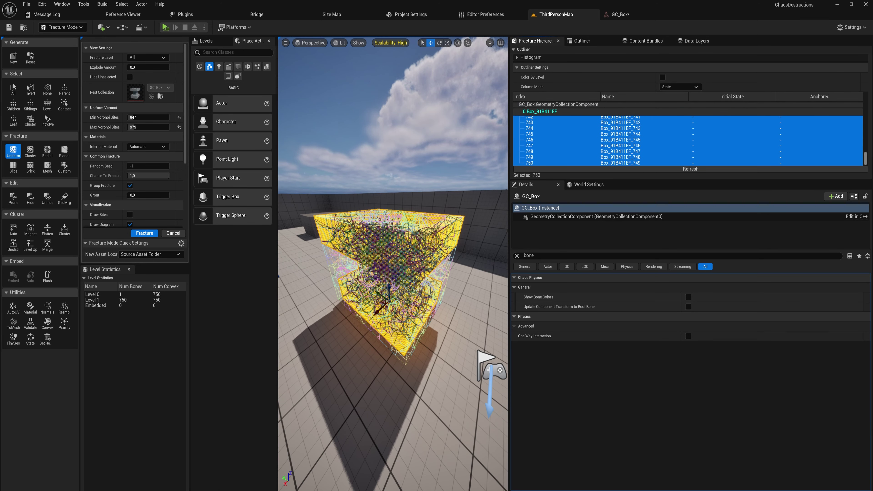
# Step: Return to Selection Mode, raise GC_Box high above the playground floor and rotate it to a steep tilt
pyautogui.click(74, 29)
pyautogui.click(75, 40)
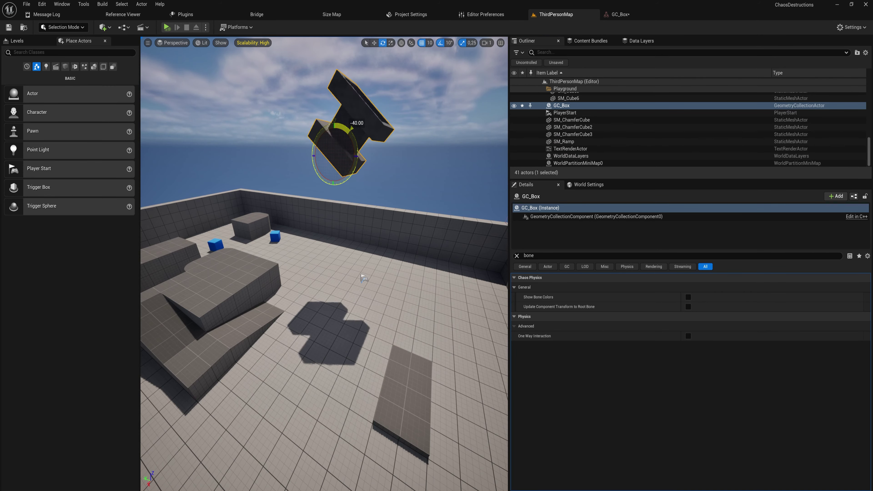
pyautogui.moveTo(350, 129); pyautogui.dragTo(346, 132)
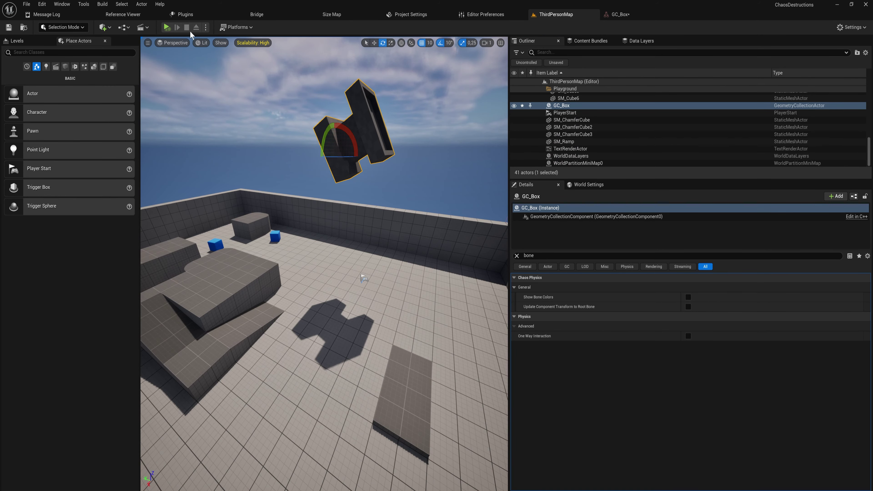
# Step: Simulate the level, watch the tilted Voronoi-fractured GC_Box fall and shatter, and end the simulation
pyautogui.click(167, 27)
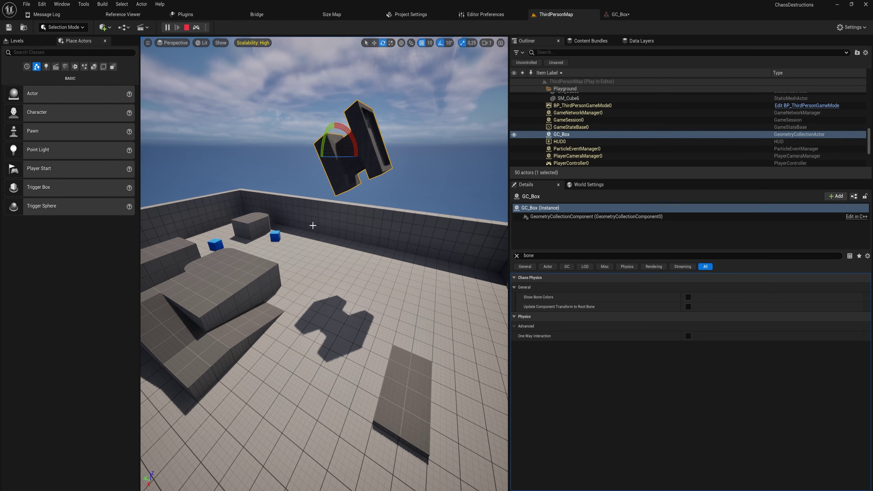
pyautogui.rightClick(325, 227)
pyautogui.moveTo(313, 228); pyautogui.dragTo(335, 241, button='right')
pyautogui.press('w')
pyautogui.press('w')
pyautogui.press('s')
pyautogui.press('Escape')
# Step: Rotate GC_Box back upright and snap it down onto the playground floor
pyautogui.press('s')
pyautogui.click(339, 242)
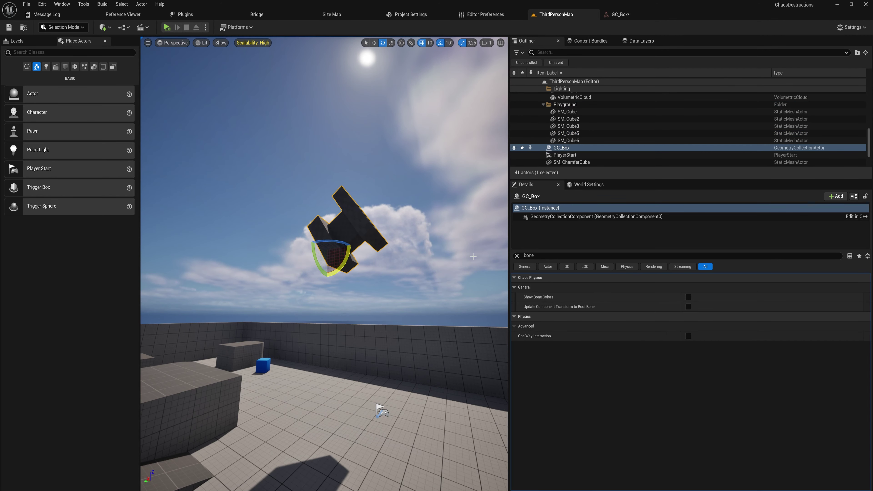
pyautogui.moveTo(344, 257)
pyautogui.mouseDown()
pyautogui.moveTo(323, 241)
pyautogui.moveTo(342, 261)
pyautogui.mouseUp()
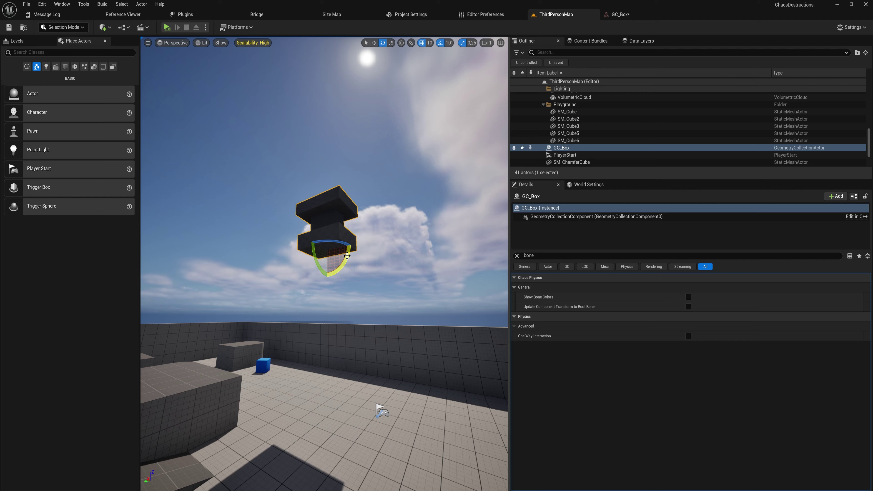
pyautogui.press('End')
pyautogui.moveTo(352, 288); pyautogui.dragTo(349, 294, button='right')
pyautogui.press('w')
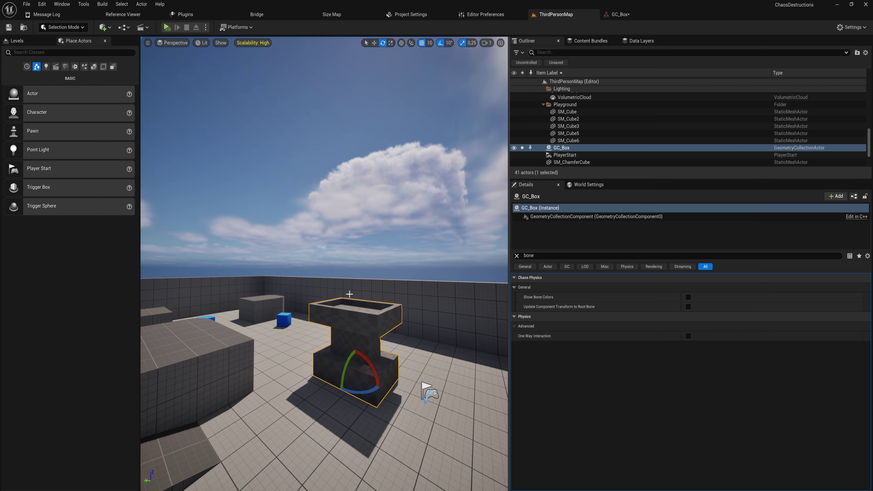
# Step: Create an Actor Blueprint Class named Bomb in the Content folder and open it for editing
pyautogui.hotkey('ctrl', 'space')
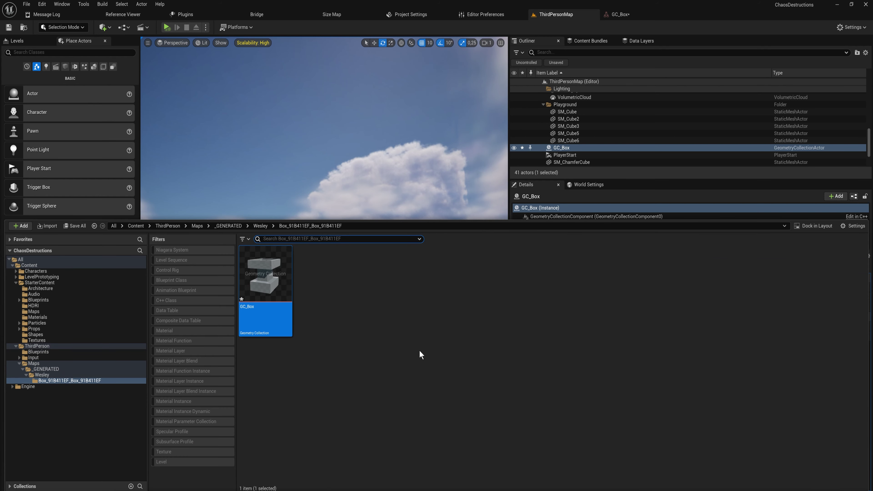
pyautogui.click(34, 265)
pyautogui.rightClick(454, 372)
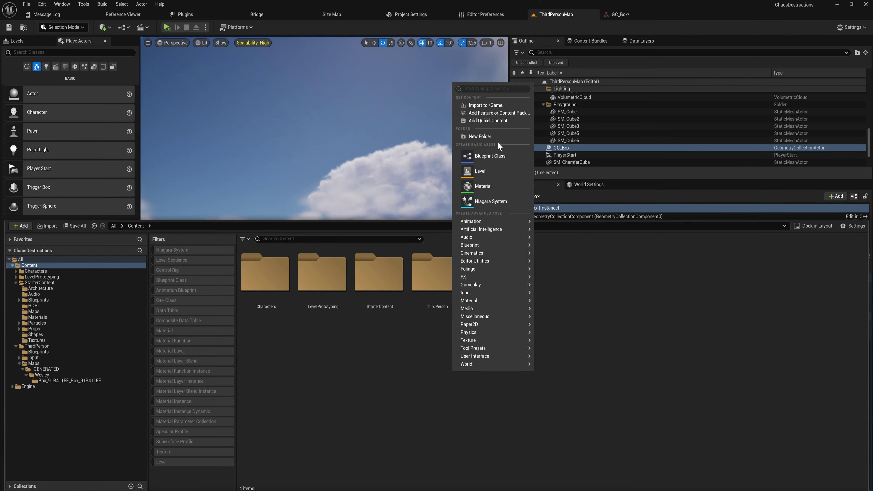
pyautogui.click(489, 155)
pyautogui.click(386, 206)
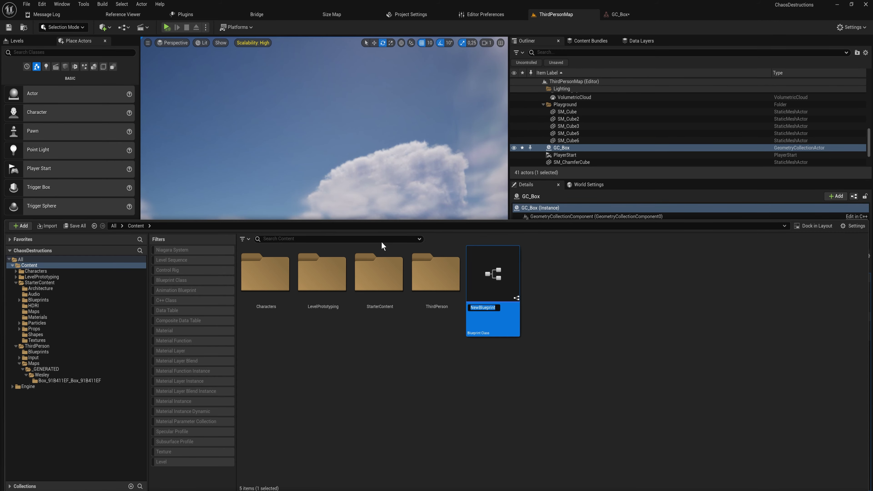
pyautogui.write('Bomb')
pyautogui.press('Return')
pyautogui.press('Return')
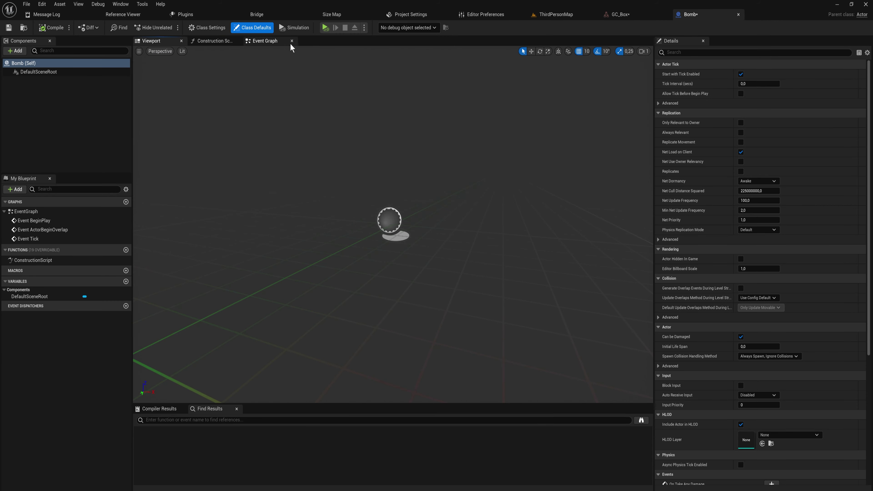
# Step: Add a Field System component to the Bomb blueprint
pyautogui.click(16, 51)
pyautogui.write('field')
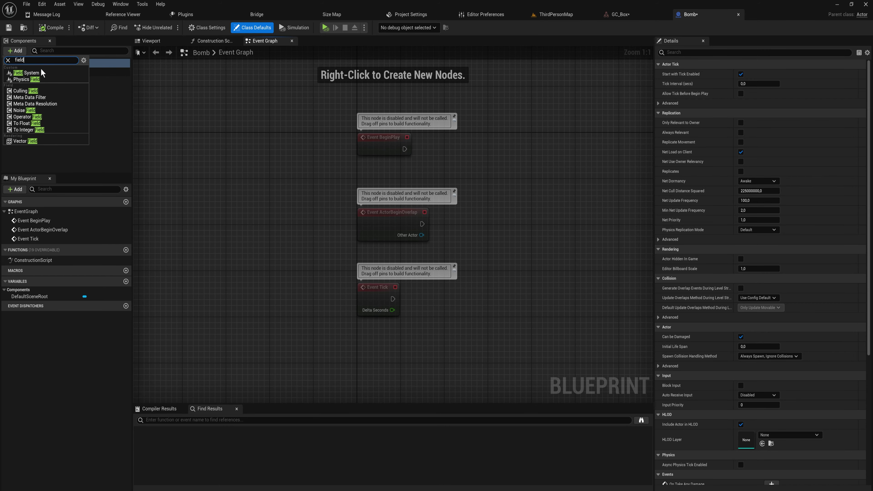
pyautogui.click(31, 72)
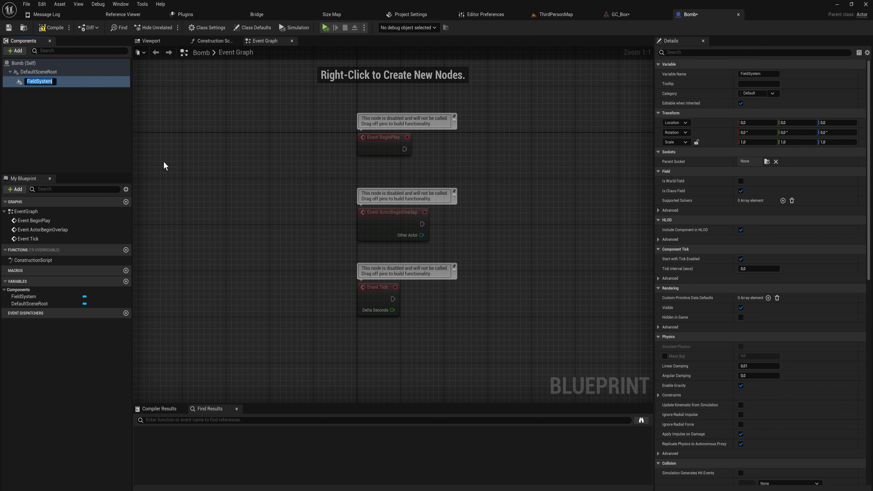
# Step: Add a Spawn System Attached node after Event BeginPlay and set its System Template to SimpleExplosion
pyautogui.moveTo(302, 190); pyautogui.dragTo(361, 188)
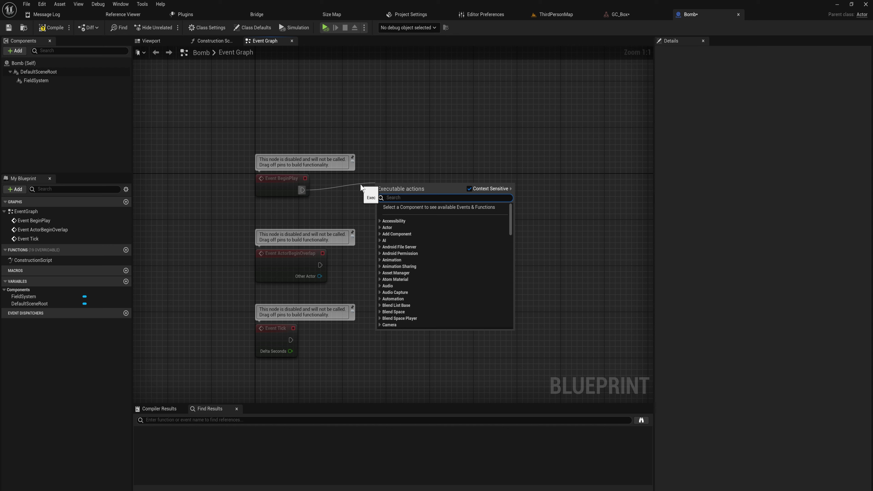
pyautogui.write('spawn nia')
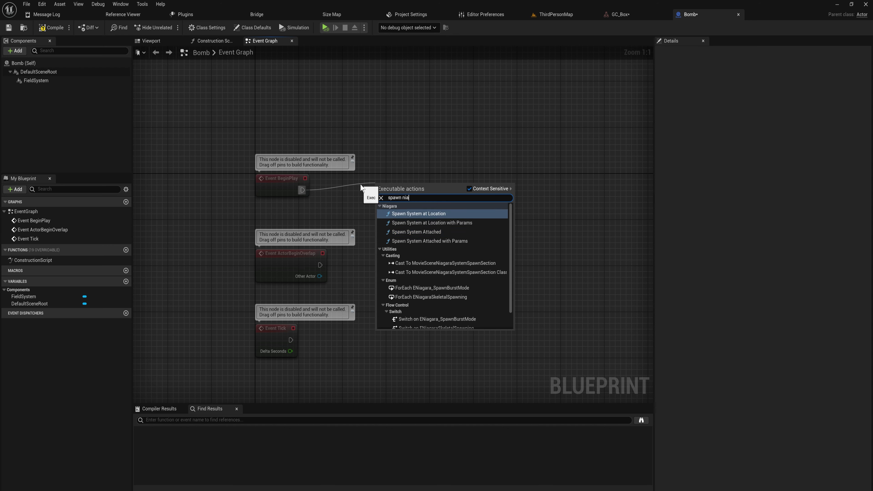
pyautogui.click(416, 231)
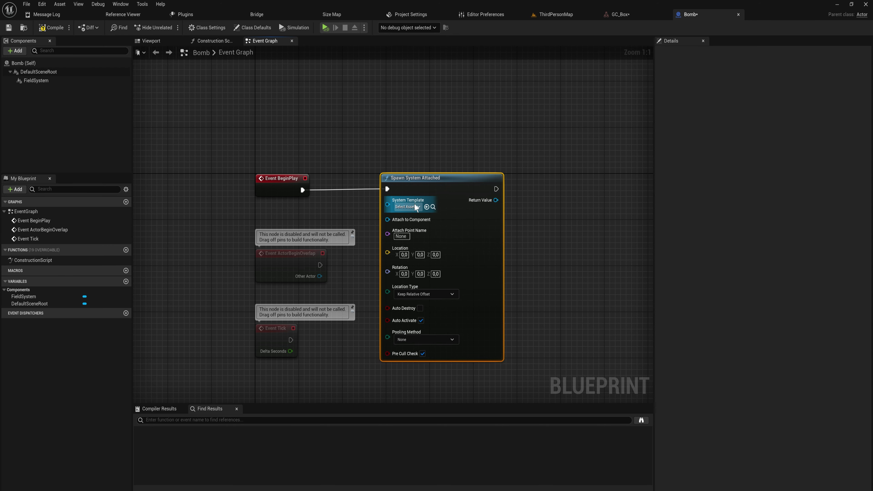
pyautogui.click(416, 206)
pyautogui.write('ex')
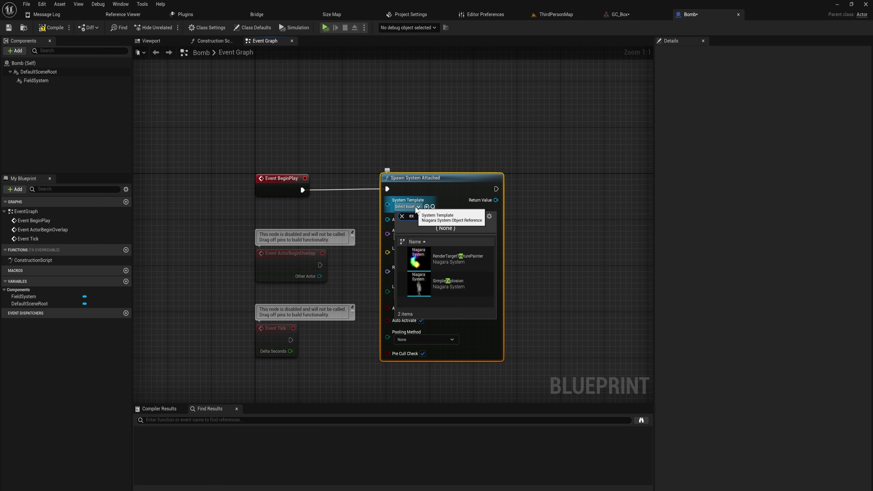
pyautogui.click(448, 284)
# Step: Connect a Default Scene Root reference to the spawn node's Attach to Component input and tidy the node placement
pyautogui.moveTo(473, 247); pyautogui.dragTo(397, 245, button='right')
pyautogui.moveTo(53, 72); pyautogui.dragTo(311, 216)
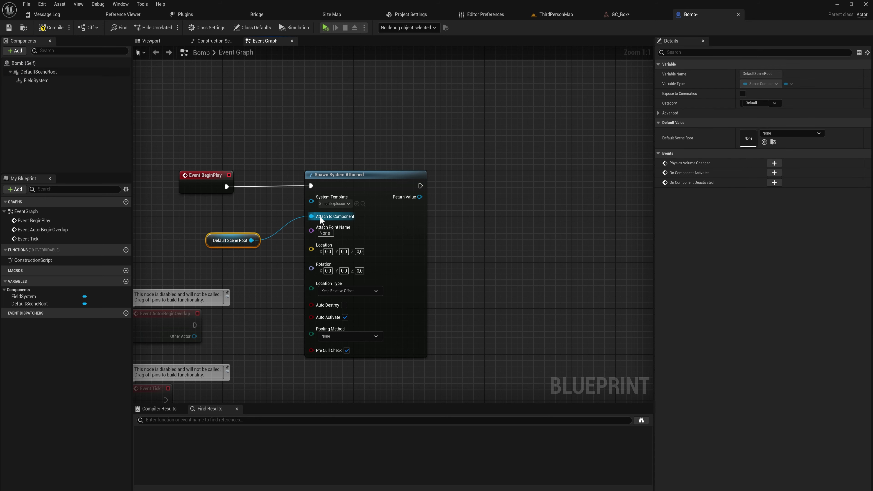
pyautogui.moveTo(442, 159); pyautogui.dragTo(385, 176, button='right')
pyautogui.moveTo(397, 166); pyautogui.dragTo(219, 302)
pyautogui.moveTo(332, 196); pyautogui.dragTo(316, 197)
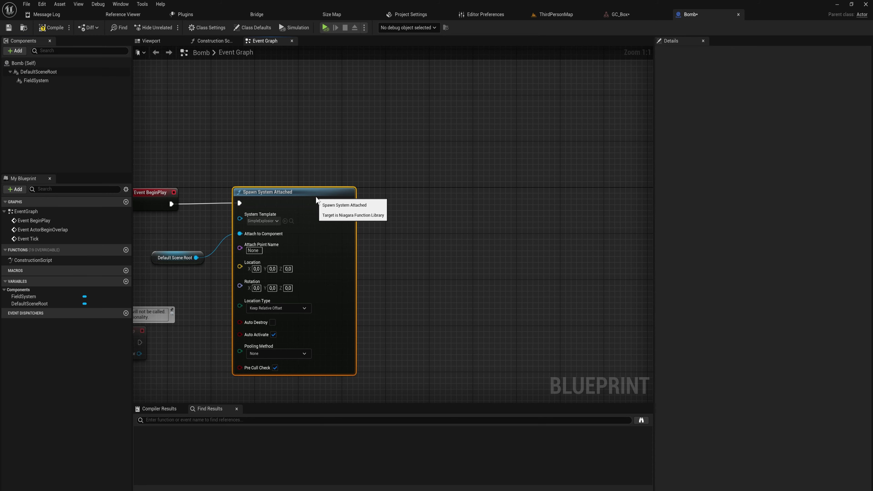
# Step: Add an Assign On System Finished node from the Spawn System Attached Return Value and arrange the bind and event nodes
pyautogui.click(368, 213)
pyautogui.moveTo(387, 292); pyautogui.dragTo(421, 278, button='right')
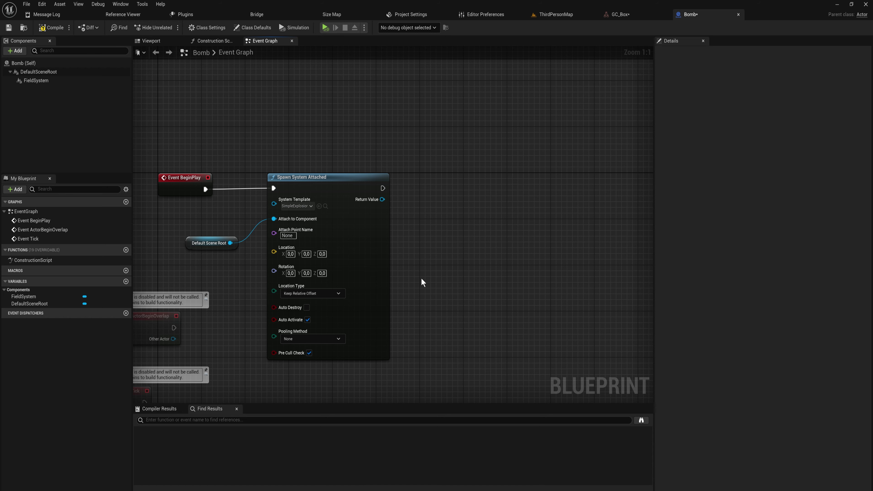
pyautogui.moveTo(443, 155); pyautogui.dragTo(269, 316)
pyautogui.moveTo(436, 242); pyautogui.dragTo(405, 251, button='right')
pyautogui.moveTo(351, 208); pyautogui.dragTo(403, 222)
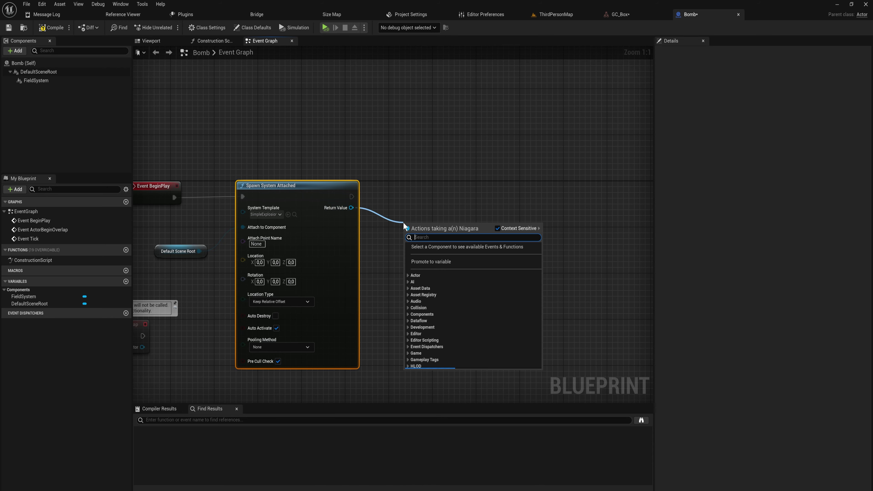
pyautogui.write('assign on sys')
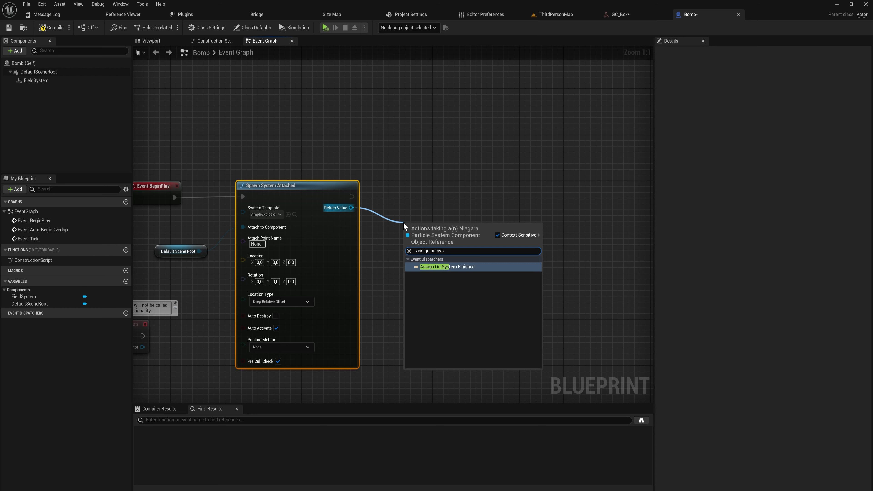
pyautogui.press('Return')
pyautogui.moveTo(403, 222); pyautogui.dragTo(431, 181)
pyautogui.moveTo(378, 289); pyautogui.dragTo(415, 289)
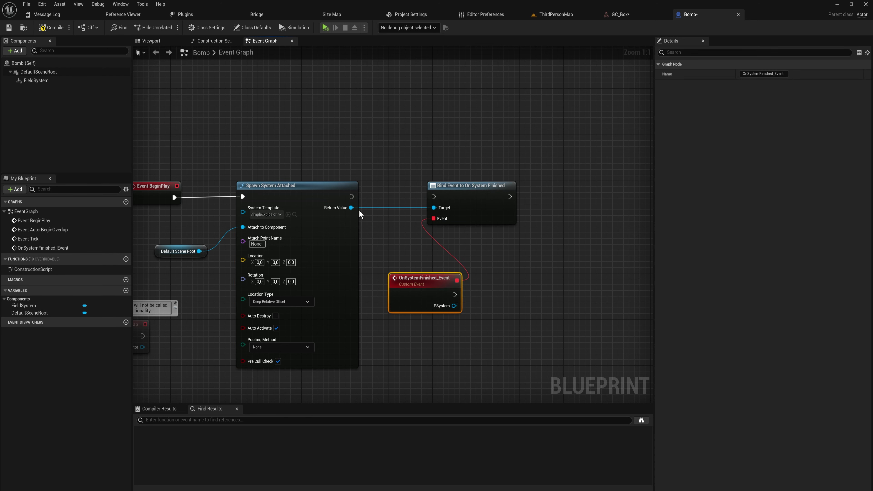
# Step: Connect the Spawn System Attached execution output to the bind node and enable Auto Destroy on the spawn node
pyautogui.moveTo(351, 197); pyautogui.dragTo(433, 197)
pyautogui.click(275, 317)
pyautogui.click(474, 195)
# Step: Add a Destroy Actor node executed by the OnSystemFinished_Event custom event
pyautogui.moveTo(514, 286); pyautogui.dragTo(419, 275, button='right')
pyautogui.moveTo(359, 283); pyautogui.dragTo(399, 286)
pyautogui.write('des')
pyautogui.press('Return')
pyautogui.moveTo(276, 169); pyautogui.dragTo(251, 140)
pyautogui.moveTo(230, 202); pyautogui.dragTo(314, 178, button='right')
pyautogui.click(339, 294)
pyautogui.moveTo(400, 287); pyautogui.dragTo(305, 325, button='right')
pyautogui.click(430, 305)
pyautogui.moveTo(468, 263); pyautogui.dragTo(367, 257, button='right')
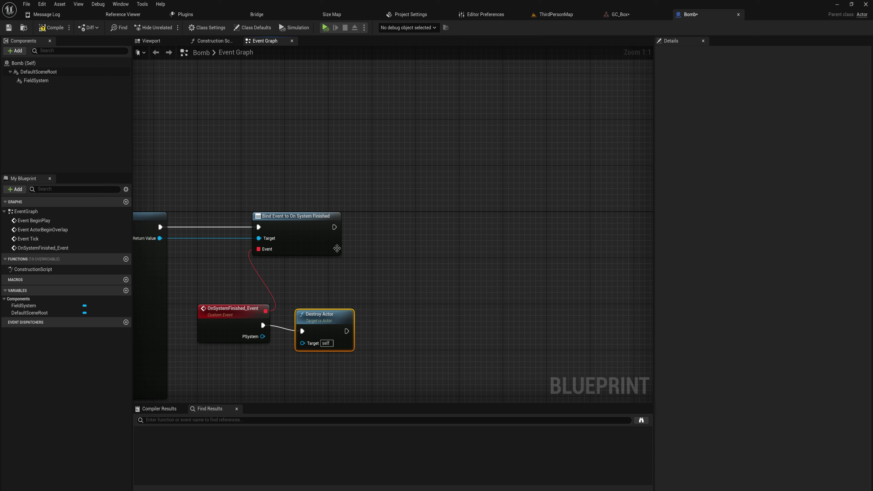
# Step: Add an Add Persistent Field node targeting a Field System reference and run it after the Bind Event to On System Finished node
pyautogui.moveTo(36, 80); pyautogui.dragTo(423, 160)
pyautogui.write('add per')
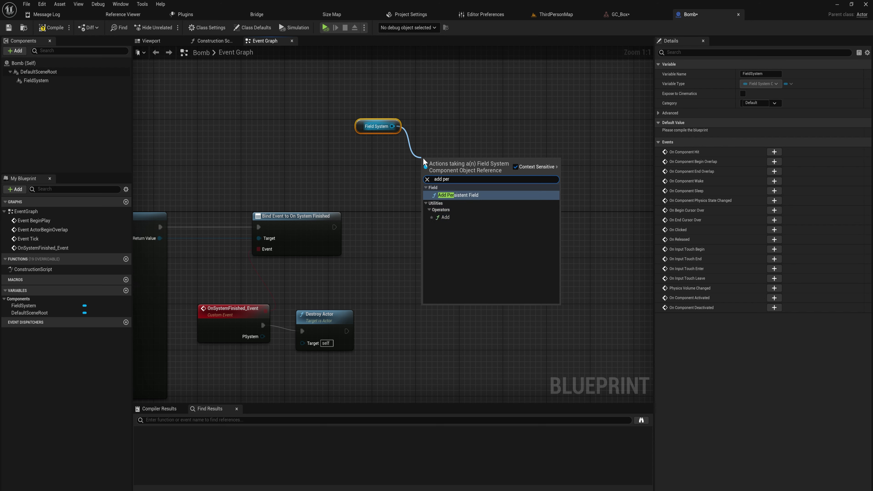
pyautogui.click(446, 195)
pyautogui.moveTo(436, 190); pyautogui.dragTo(334, 227)
pyautogui.press('q')
pyautogui.moveTo(461, 223); pyautogui.dragTo(456, 222)
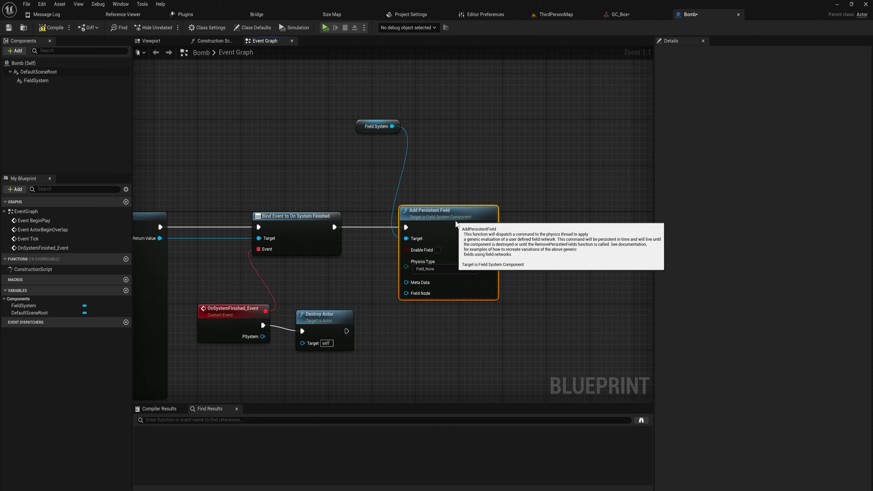
# Step: Turn on Enable Field for the Add Persistent Field node and set its Physics Type to External Strain
pyautogui.moveTo(447, 314); pyautogui.dragTo(437, 286, button='right')
pyautogui.click(427, 223)
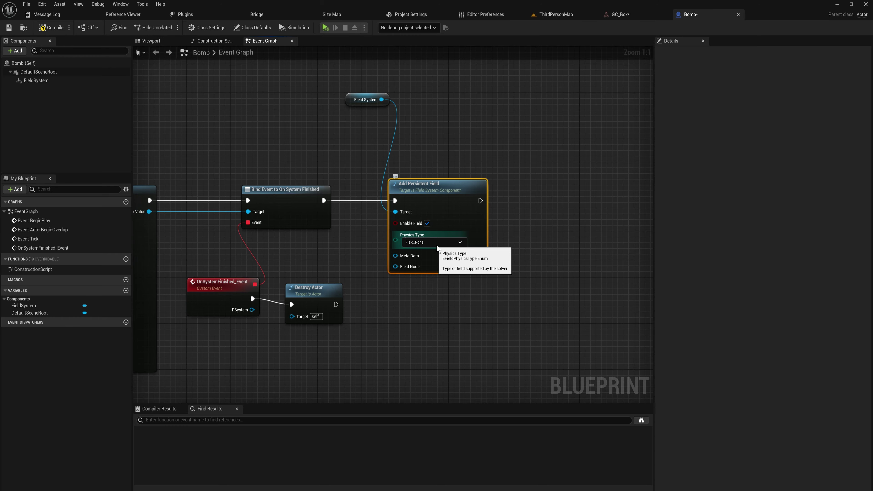
pyautogui.scroll(7, 438, 245)
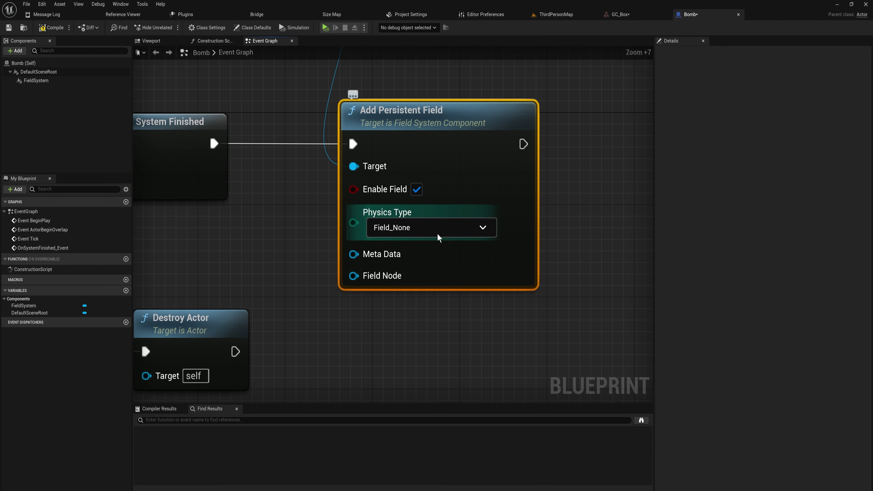
pyautogui.click(454, 232)
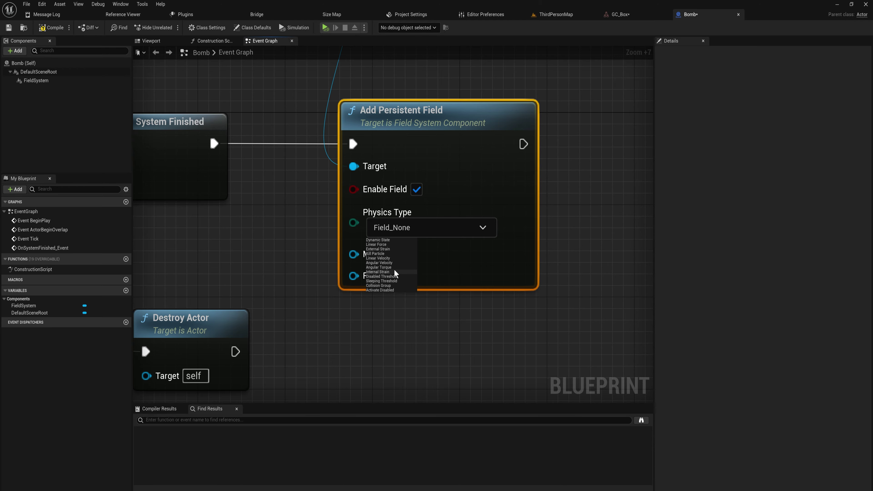
pyautogui.click(390, 249)
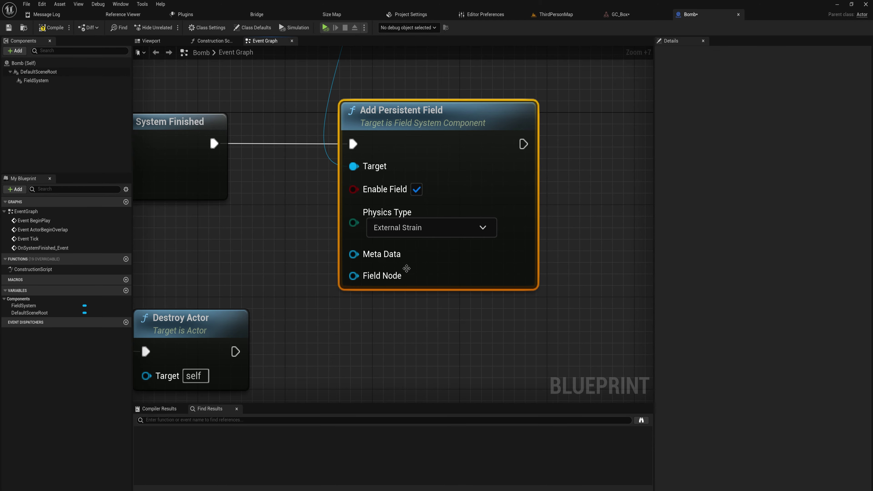
# Step: Move the Add Persistent Field node farther from the bind node to free space for its inputs
pyautogui.scroll(-7, 440, 296)
pyautogui.scroll(-4, 444, 299)
pyautogui.scroll(4, 449, 305)
pyautogui.moveTo(520, 322); pyautogui.dragTo(485, 298, button='right')
pyautogui.moveTo(406, 169); pyautogui.dragTo(466, 169)
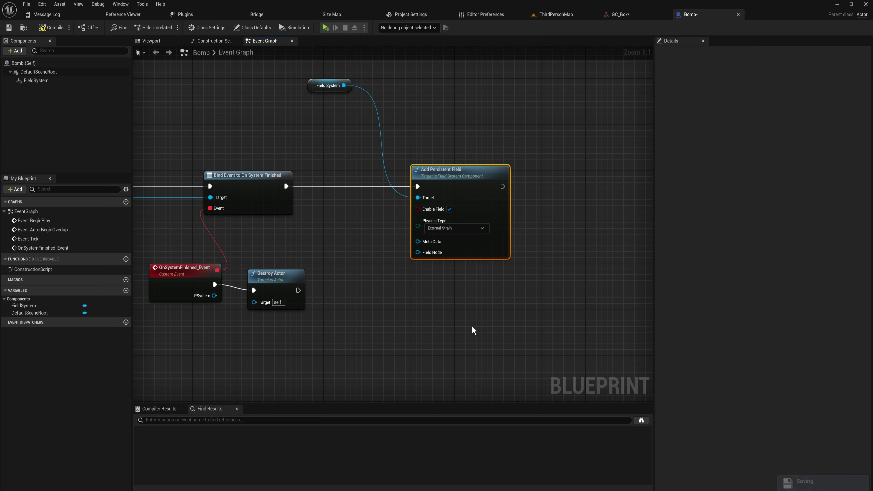
pyautogui.moveTo(435, 235); pyautogui.dragTo(509, 232)
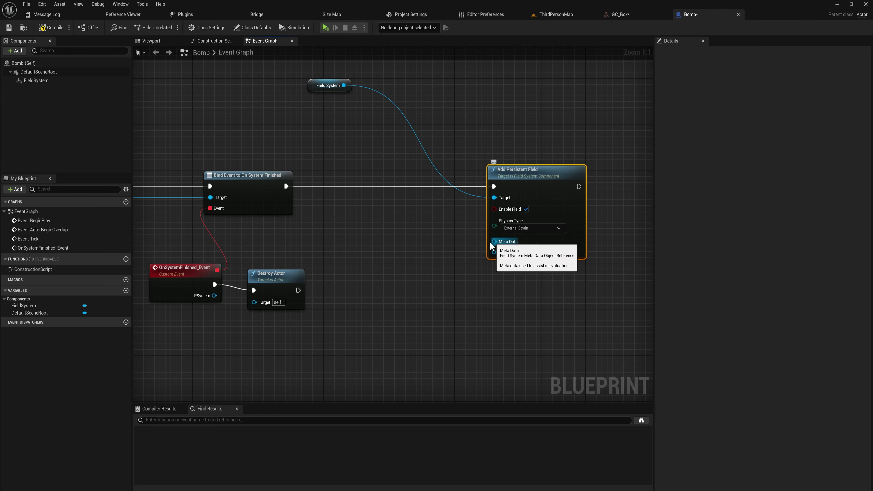
pyautogui.moveTo(475, 234); pyautogui.dragTo(437, 231, button='right')
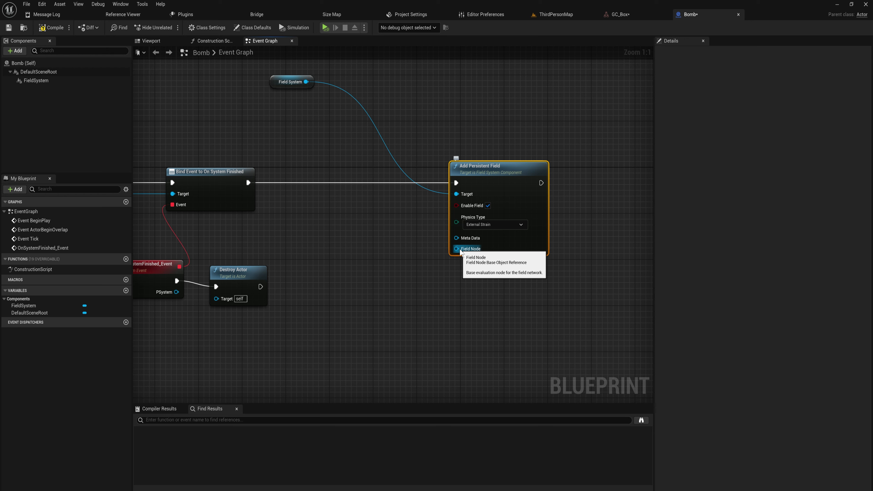
# Step: Add a Radial Falloff component to the Bomb blueprint and place a reference to it in the event graph
pyautogui.click(14, 51)
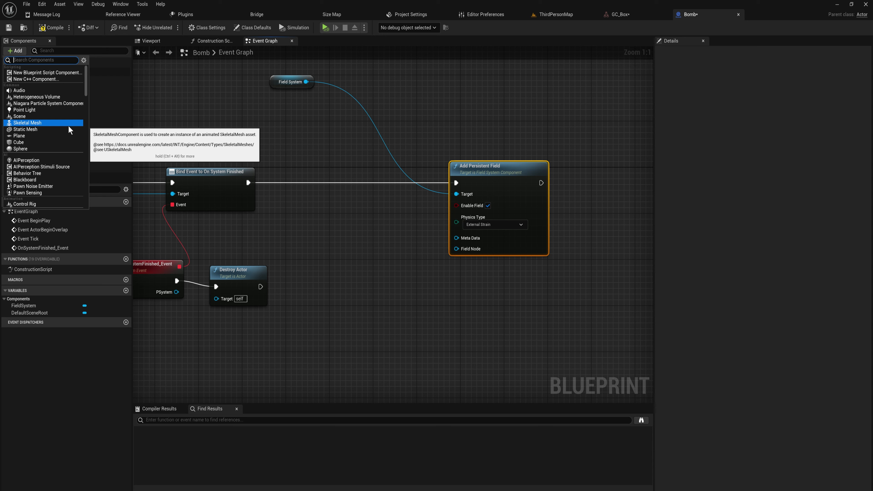
pyautogui.write('radial')
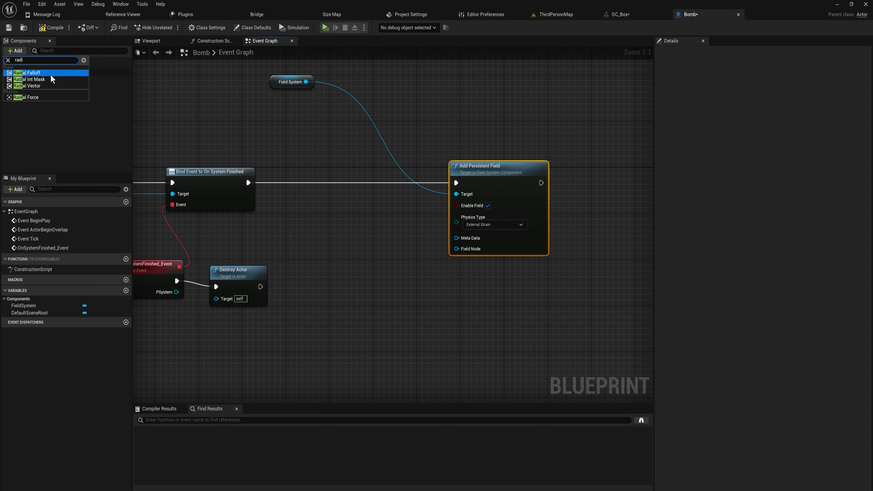
pyautogui.click(52, 75)
pyautogui.click(70, 103)
pyautogui.moveTo(39, 89); pyautogui.dragTo(290, 342)
pyautogui.click(297, 347)
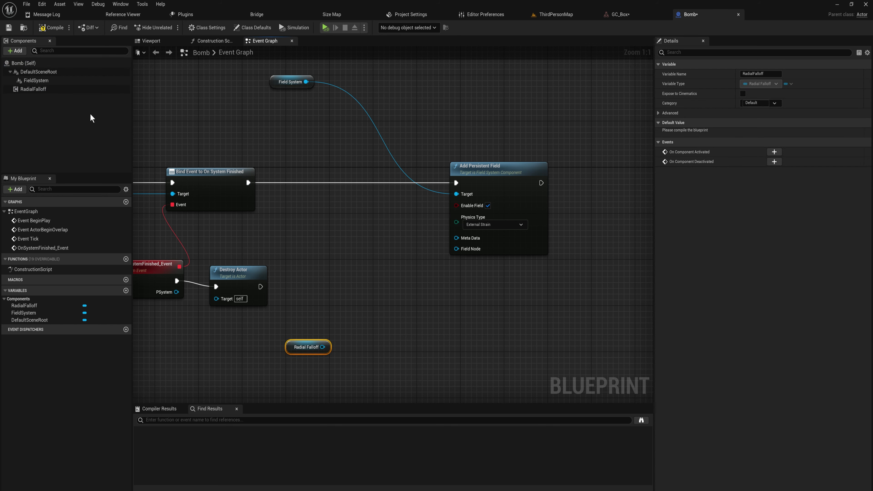
pyautogui.click(51, 89)
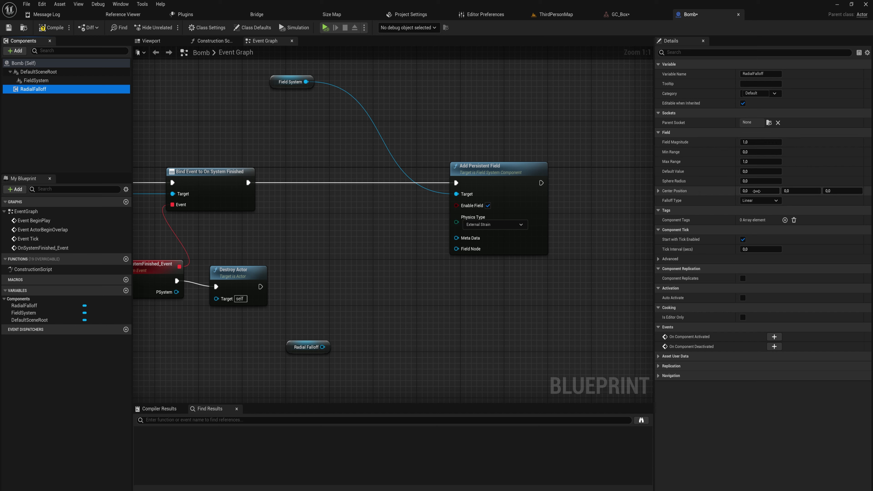
pyautogui.click(760, 200)
pyautogui.moveTo(373, 338); pyautogui.dragTo(399, 314, button='right')
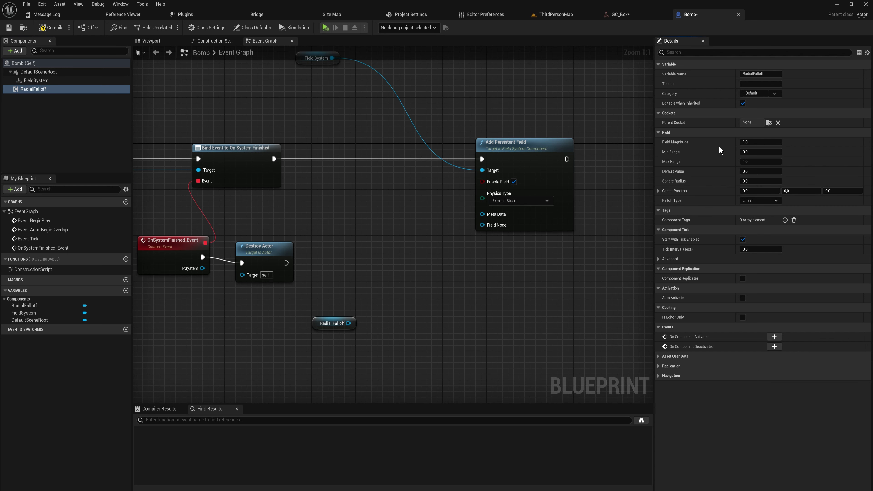
# Step: Add a Set Radial Falloff node from the Radial Falloff reference and connect its Return Value to Add Persistent Field's Field Node input
pyautogui.moveTo(352, 321); pyautogui.dragTo(399, 310)
pyautogui.write('set')
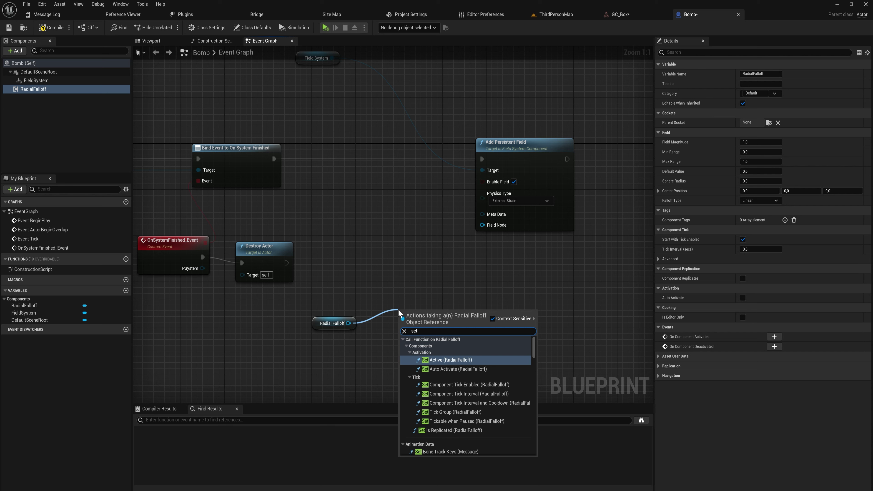
pyautogui.write(' radi')
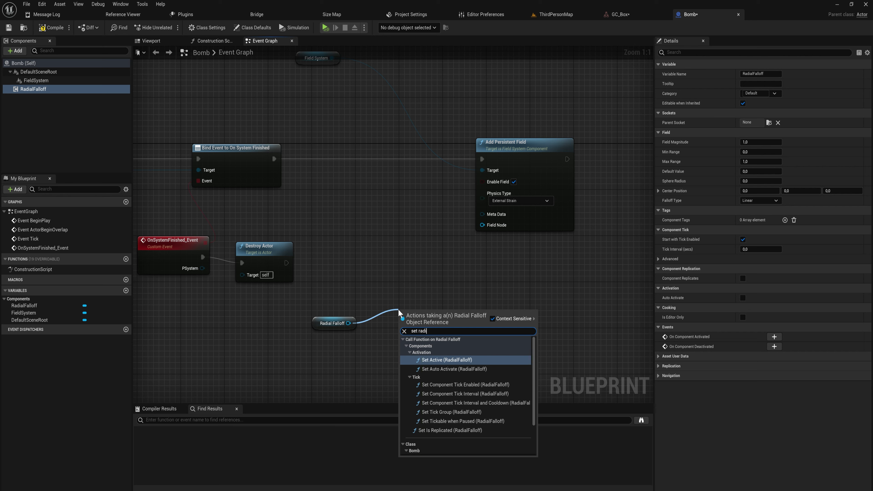
pyautogui.write('al fall')
pyautogui.scroll(-2, 431, 450)
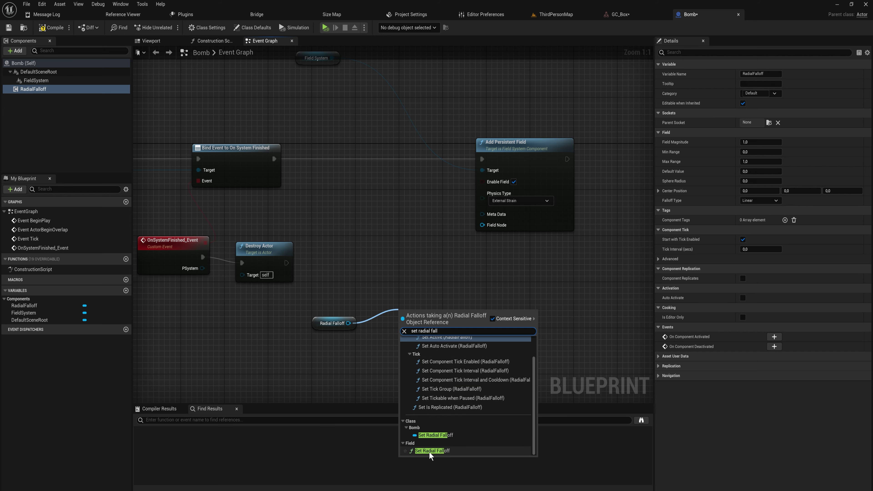
pyautogui.click(436, 454)
pyautogui.moveTo(451, 318); pyautogui.dragTo(453, 278)
pyautogui.moveTo(449, 311); pyautogui.dragTo(432, 245, button='right')
pyautogui.moveTo(551, 372); pyautogui.dragTo(379, 211)
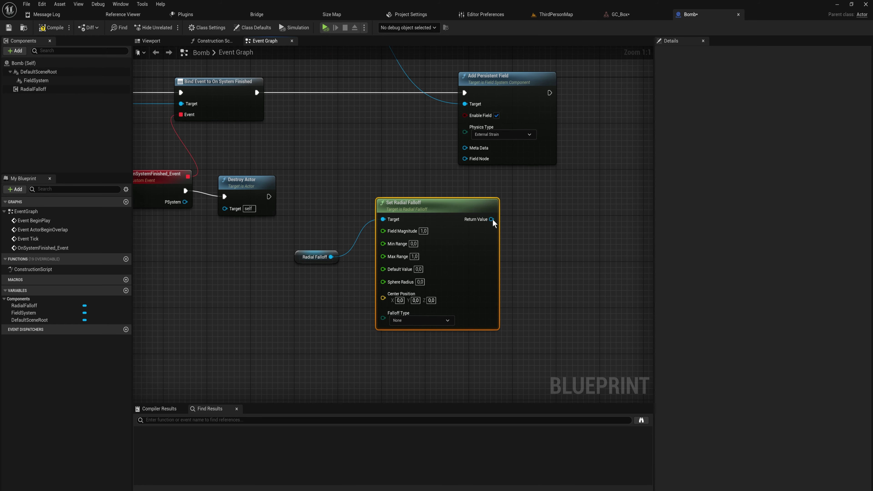
pyautogui.moveTo(492, 220); pyautogui.dragTo(465, 158)
pyautogui.moveTo(498, 291); pyautogui.dragTo(598, 324, button='right')
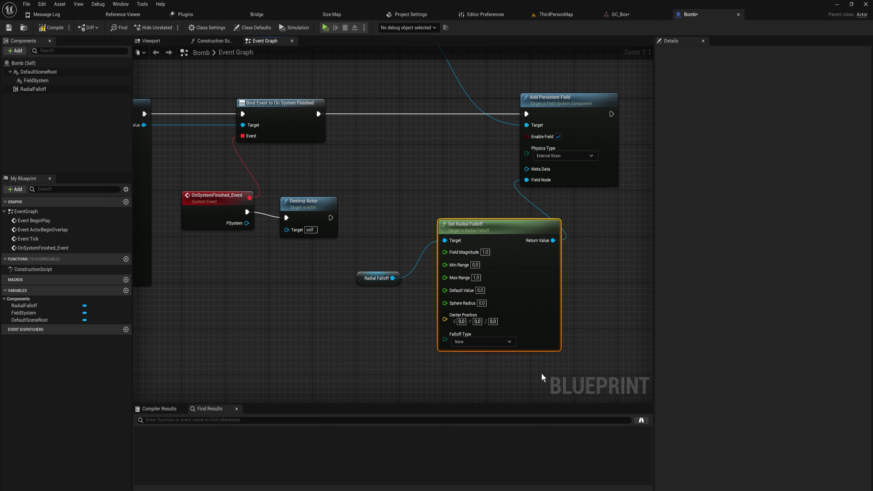
pyautogui.click(399, 361)
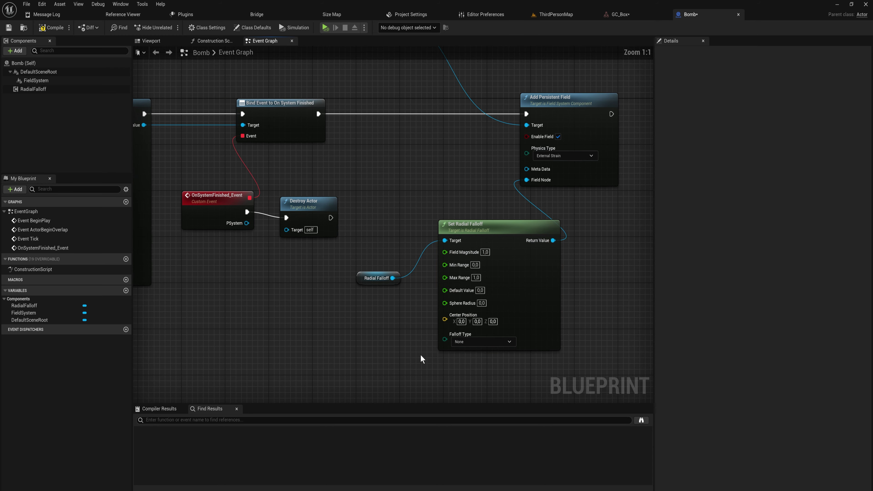
# Step: Align the Radial Falloff reference beside the Target input of the Set Radial Falloff node
pyautogui.moveTo(420, 354); pyautogui.dragTo(365, 313, button='right')
pyautogui.scroll(2, 390, 313)
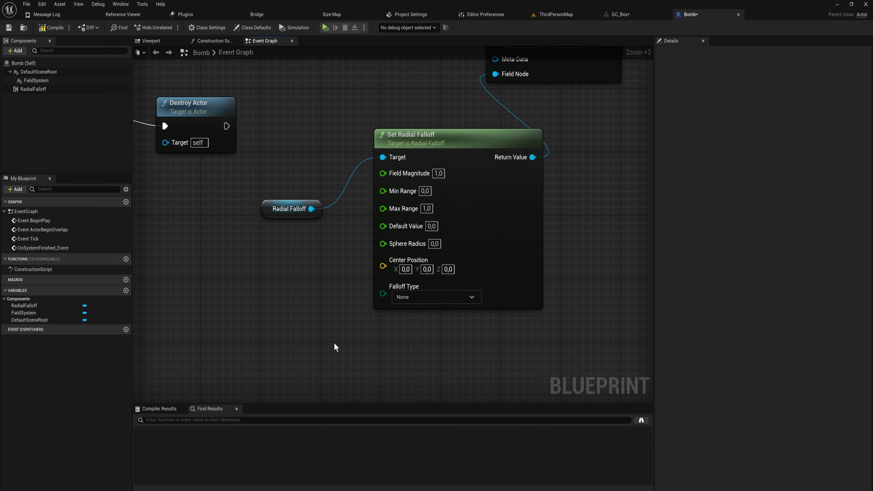
pyautogui.moveTo(292, 338); pyautogui.dragTo(462, 84)
pyautogui.click(271, 208)
pyautogui.moveTo(271, 208); pyautogui.dragTo(279, 151)
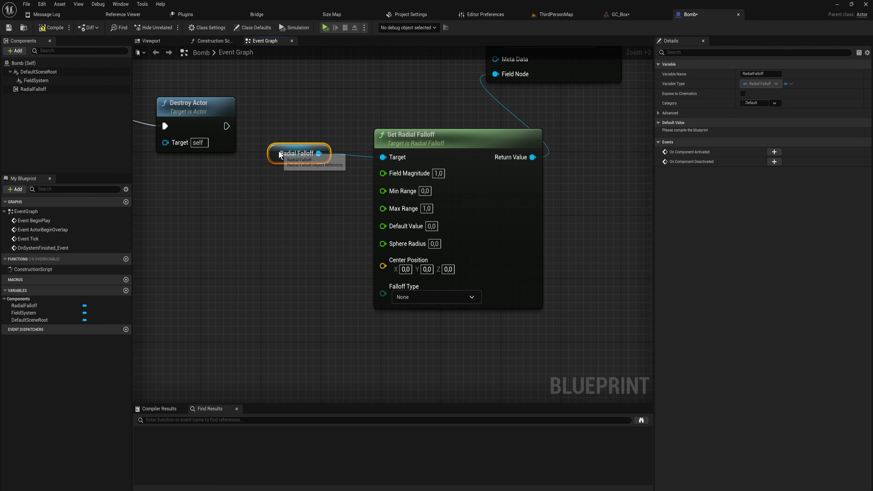
pyautogui.moveTo(312, 311); pyautogui.dragTo(236, 296)
pyautogui.moveTo(245, 285); pyautogui.dragTo(283, 275, button='right')
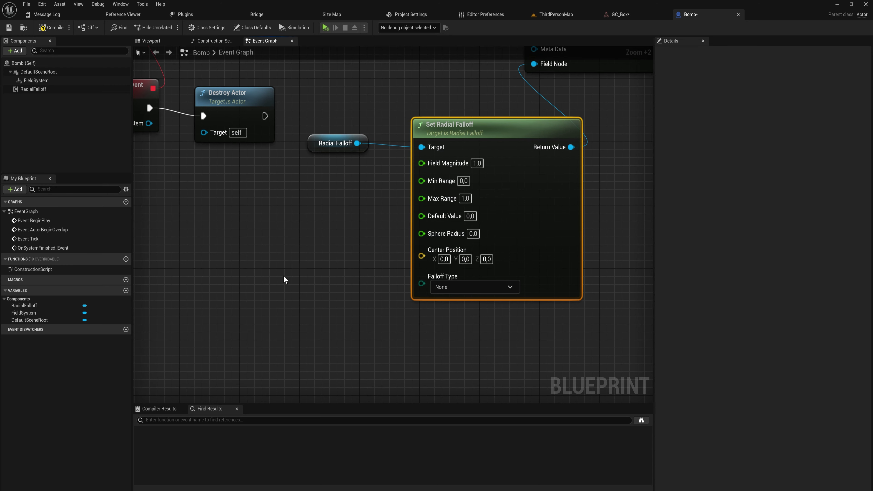
# Step: Add a Get Actor Location node, feed it into the Center Position input of Set Radial Falloff, and compile the blueprint
pyautogui.rightClick(293, 263)
pyautogui.write('get actor loca')
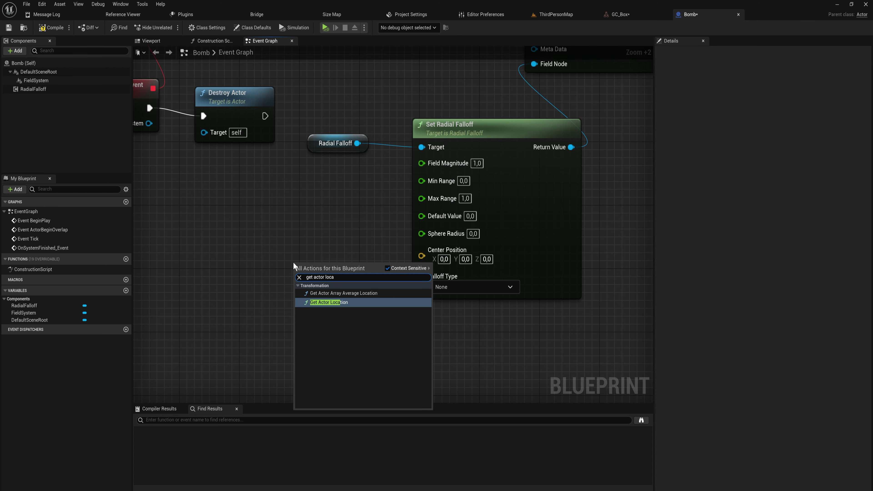
pyautogui.press('Return')
pyautogui.moveTo(395, 290); pyautogui.dragTo(422, 254)
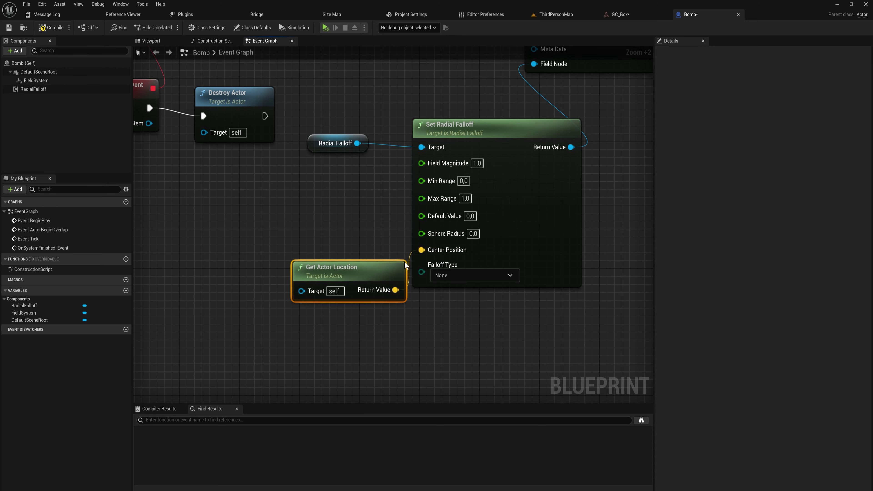
pyautogui.moveTo(302, 265); pyautogui.dragTo(228, 249)
pyautogui.click(52, 27)
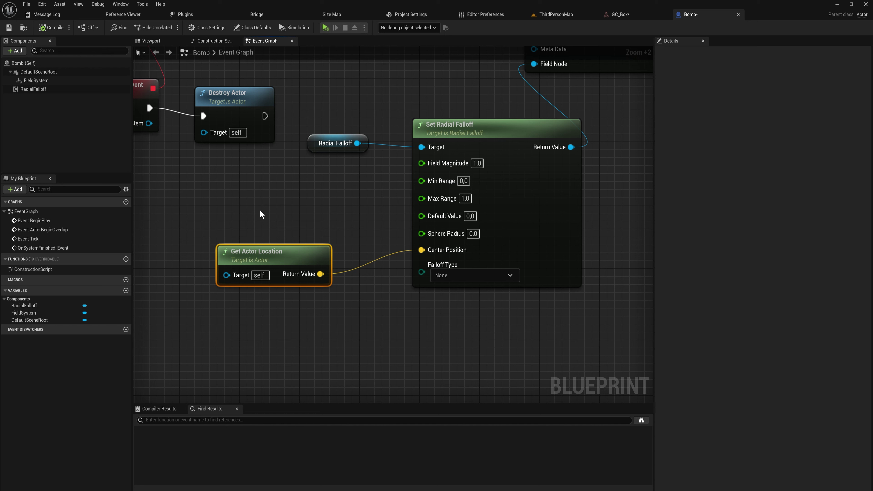
# Step: Promote the Sphere Radius input to a variable, compile, and set its default value to 1200
pyautogui.rightClick(417, 231)
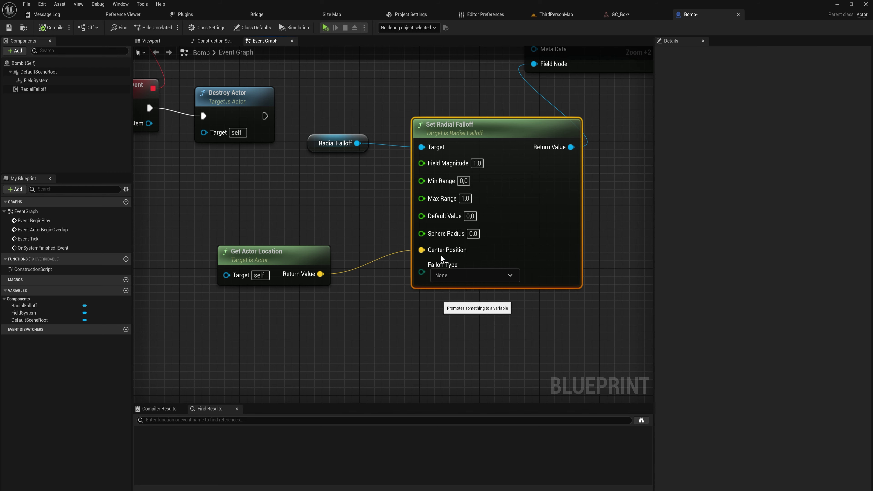
pyautogui.click(440, 255)
pyautogui.click(51, 27)
pyautogui.click(758, 230)
pyautogui.write('1200')
pyautogui.press('Return')
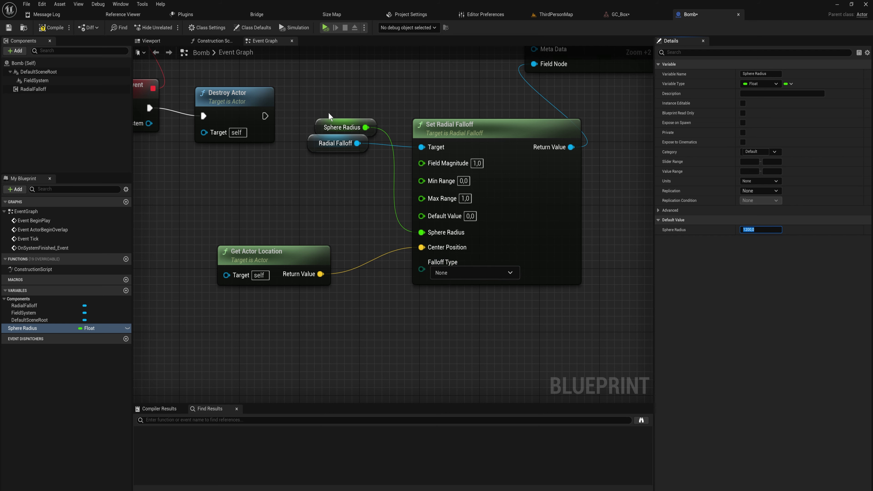
# Step: Place the Sphere Radius node above Get Actor Location, make the variable Instance Editable and Expose on Spawn, and compile
pyautogui.moveTo(329, 128); pyautogui.dragTo(277, 223)
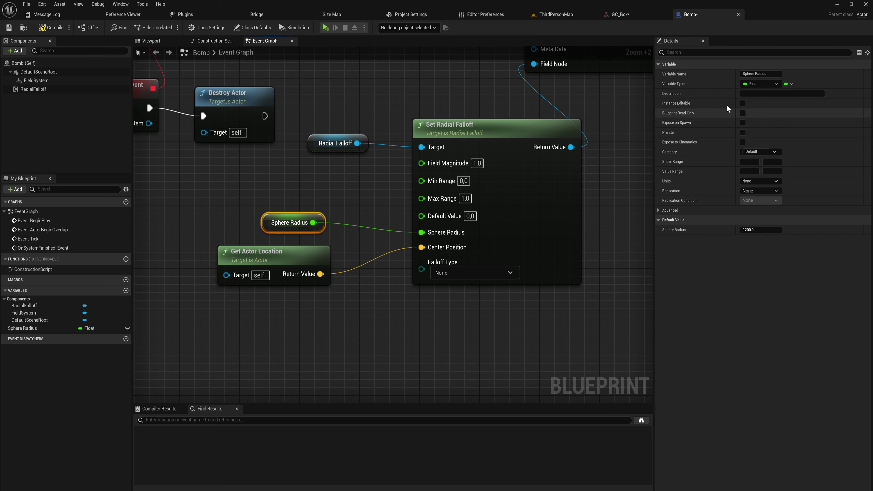
pyautogui.click(743, 103)
pyautogui.click(742, 123)
pyautogui.click(52, 28)
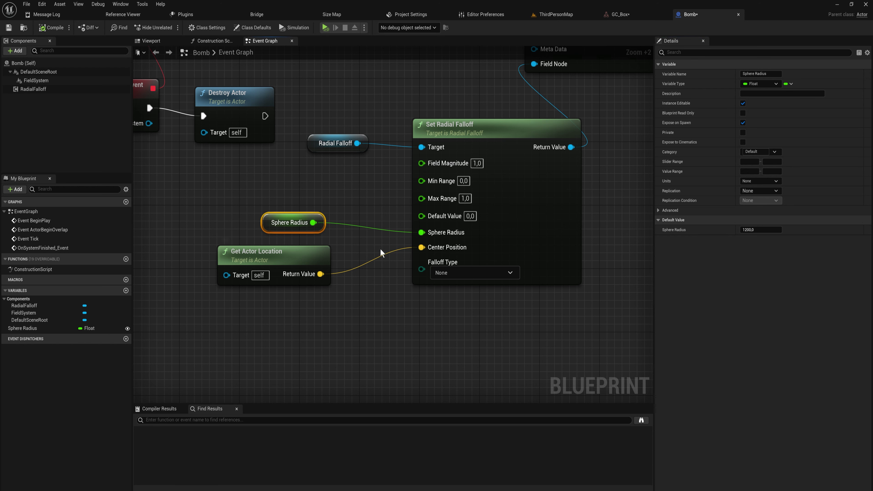
# Step: Open the BP_ThirdPersonCharacter blueprint from the Blueprints folder inside ThirdPerson
pyautogui.scroll(-1, 377, 258)
pyautogui.scroll(-1, 377, 257)
pyautogui.moveTo(464, 213); pyautogui.dragTo(344, 309, button='right')
pyautogui.hotkey('ctrl', 'space')
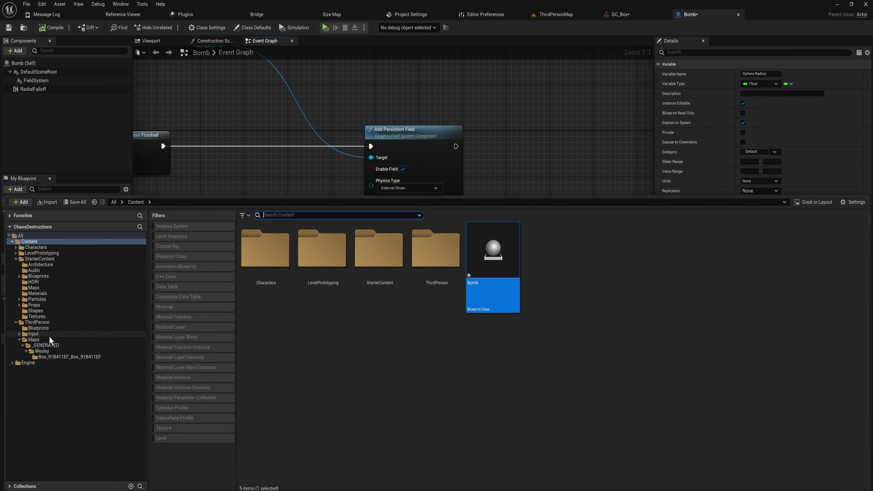
pyautogui.click(55, 323)
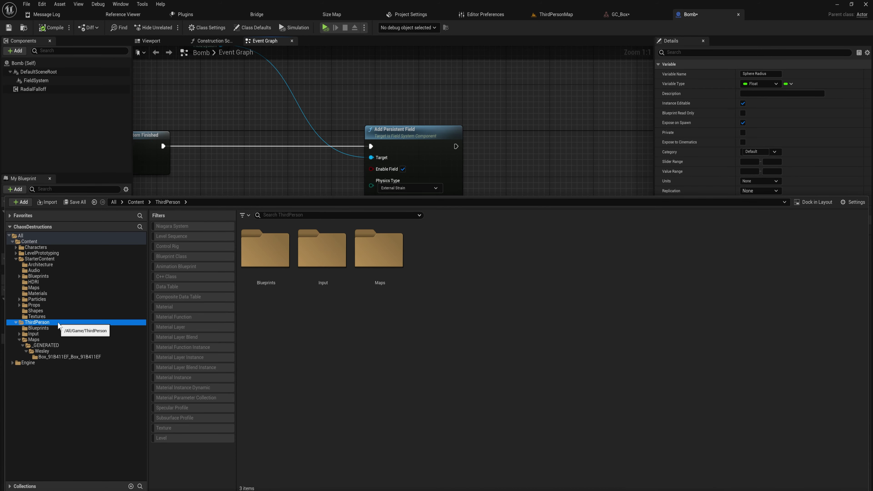
pyautogui.doubleClick(291, 251)
pyautogui.doubleClick(266, 253)
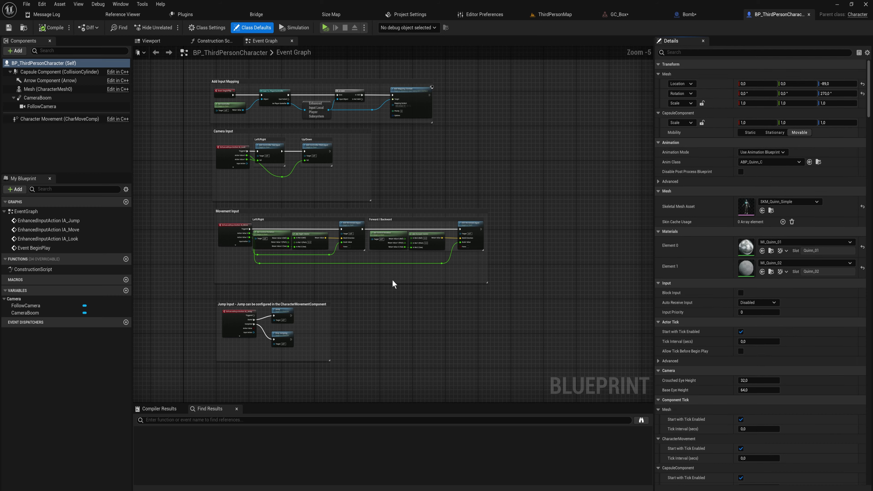
# Step: Add a Debug Key F event to the character's event graph, above the Add Input Mapping section
pyautogui.moveTo(409, 300); pyautogui.dragTo(315, 328, button='right')
pyautogui.moveTo(205, 201); pyautogui.dragTo(389, 354, button='right')
pyautogui.scroll(5, 346, 284)
pyautogui.rightClick(312, 217)
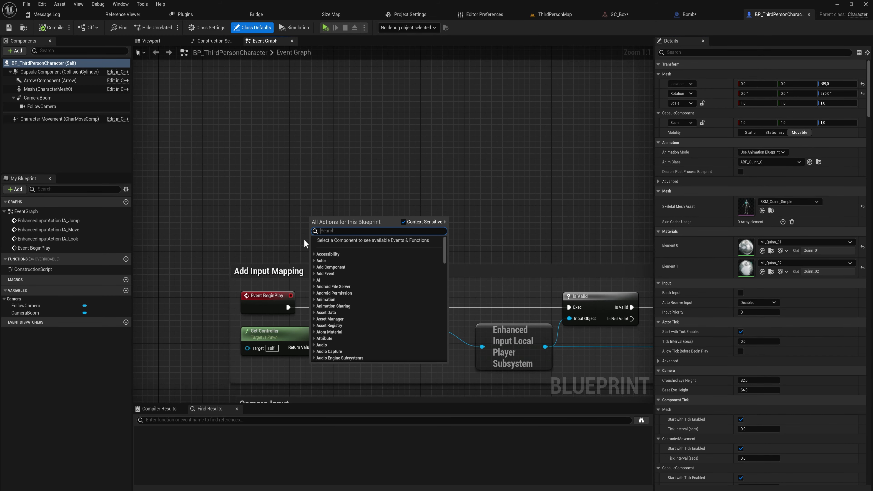
pyautogui.write('debug f key')
pyautogui.press('Return')
# Step: Connect a Spawn Actor from Class node to the Debug Key's Pressed output, choose the Bomb class, and align the node with the event
pyautogui.moveTo(300, 210); pyautogui.dragTo(382, 218)
pyautogui.write('spaw')
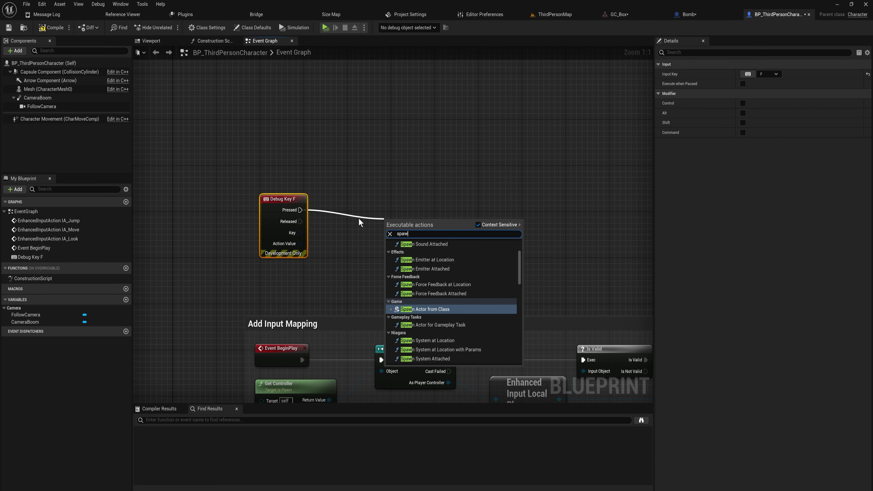
pyautogui.press('Return')
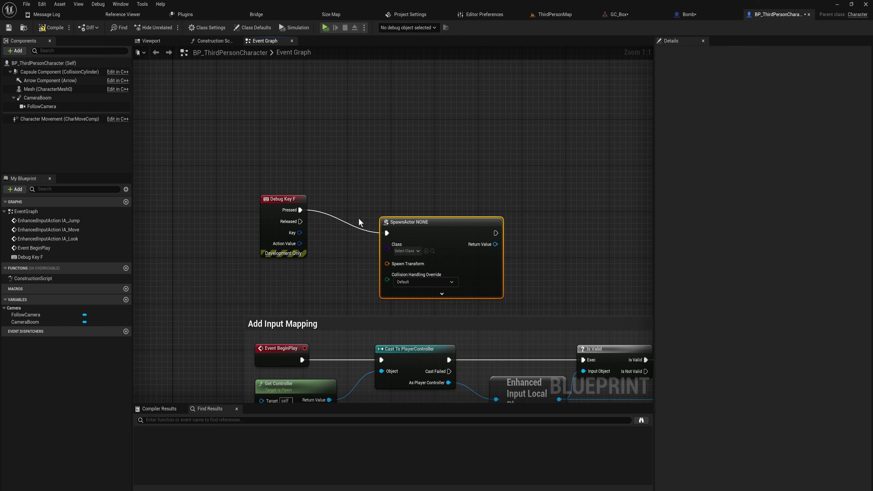
pyautogui.click(415, 251)
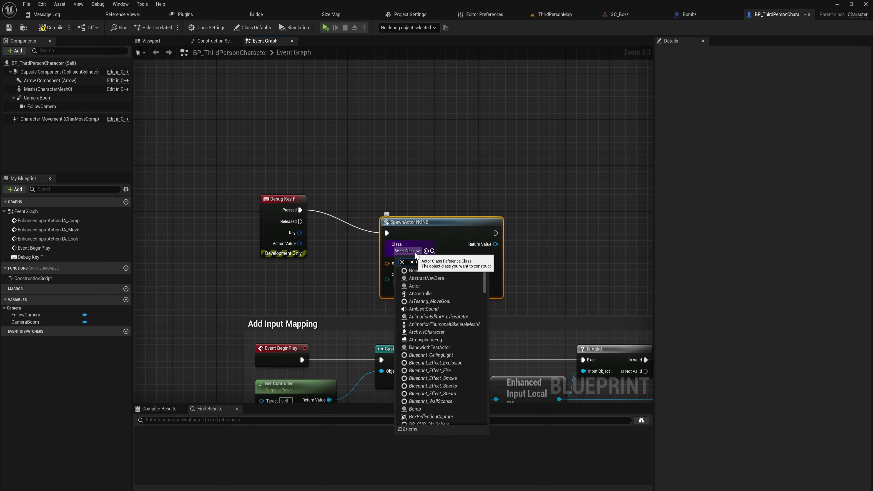
pyautogui.write('bom')
pyautogui.press('Return')
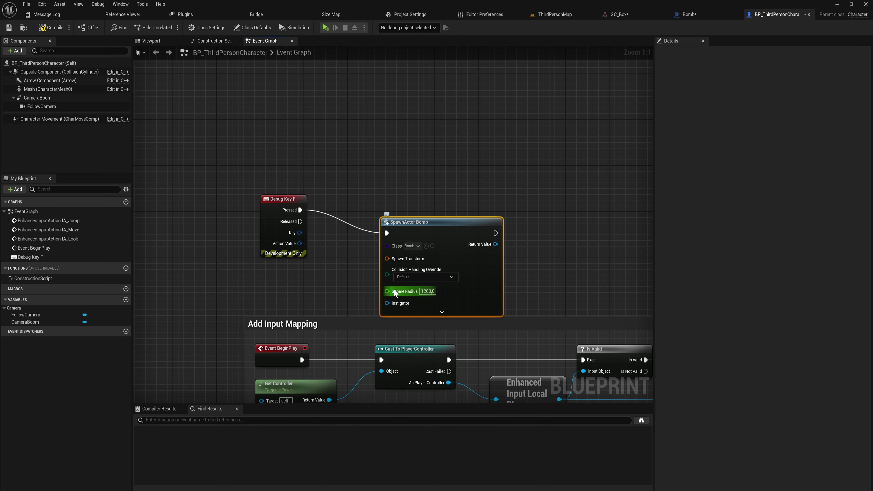
pyautogui.moveTo(410, 223); pyautogui.dragTo(420, 200)
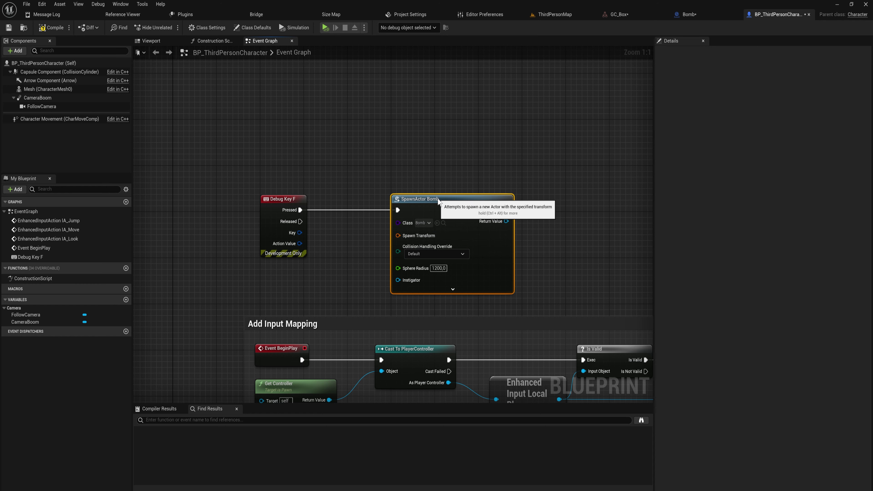
# Step: Set the SpawnActor Bomb node's Sphere Radius to 800 and feed a Get Actor Transform node into its Spawn Transform input
pyautogui.click(439, 269)
pyautogui.write('800')
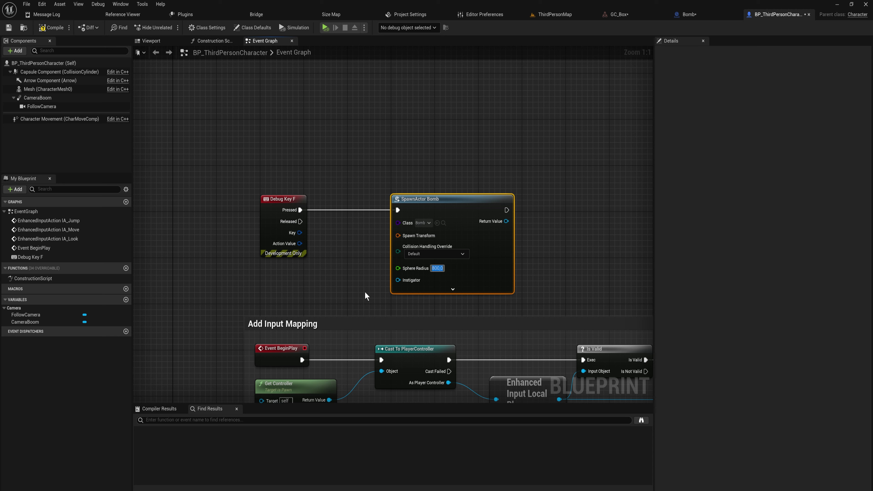
pyautogui.rightClick(288, 284)
pyautogui.write('get')
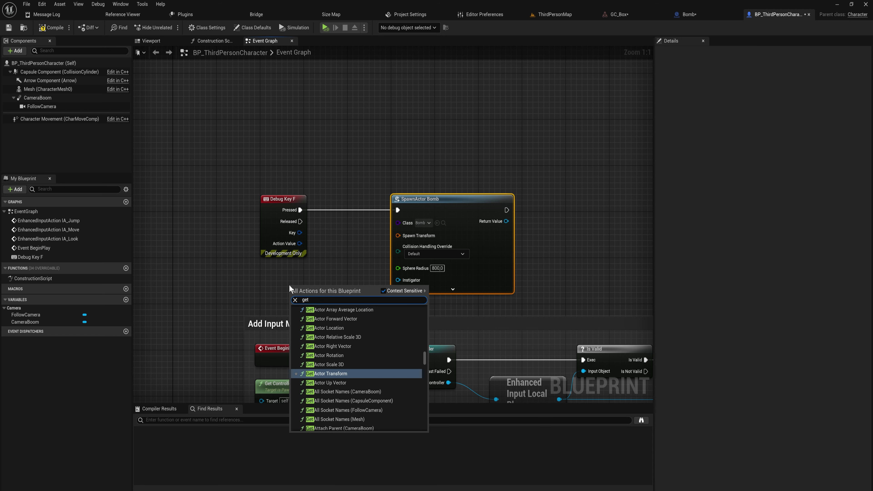
pyautogui.write(' actor tra')
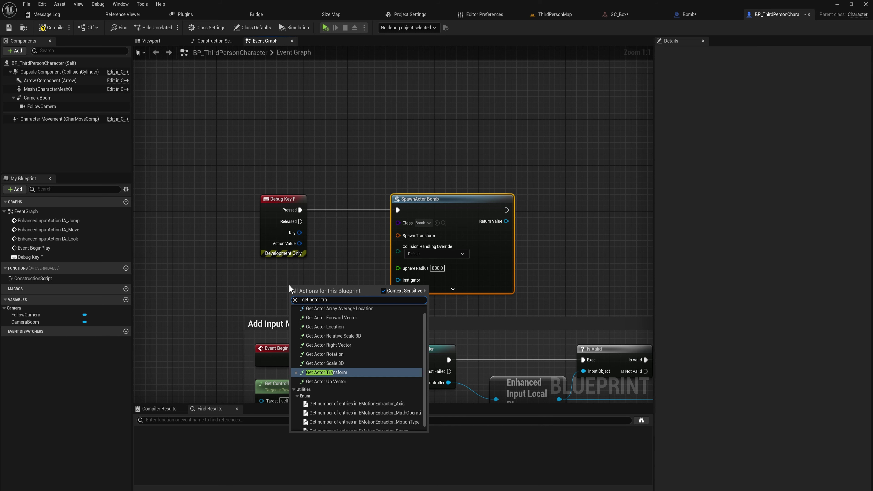
pyautogui.press('Return')
pyautogui.moveTo(362, 302); pyautogui.dragTo(398, 236)
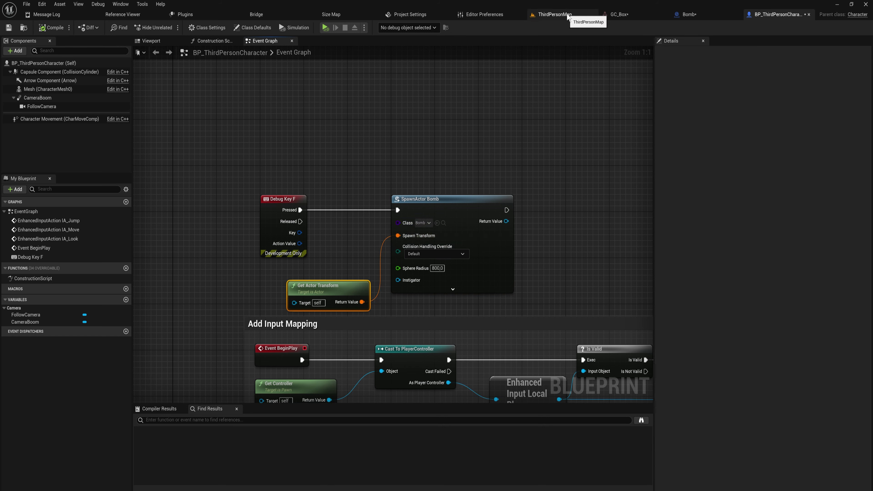
# Step: Play ThirdPersonMap in the selected viewport, walk the character up to the box, test spawning bombs beside it, and stop playing
pyautogui.click(560, 16)
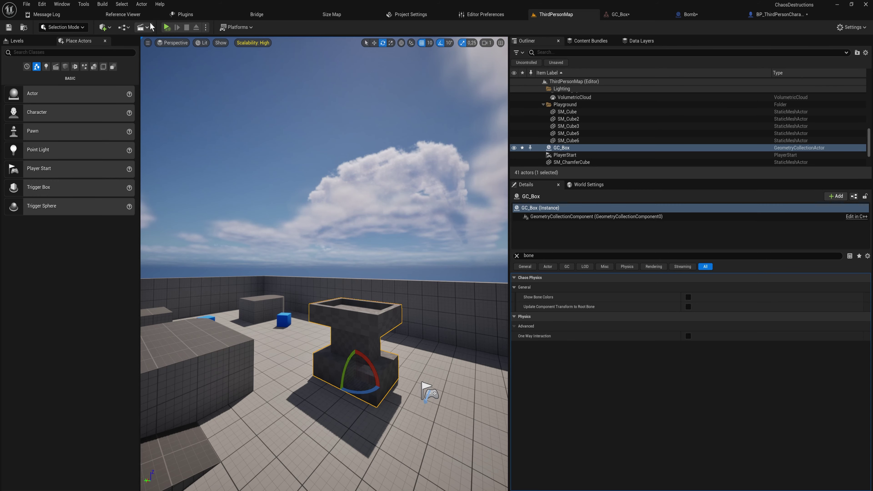
pyautogui.click(206, 27)
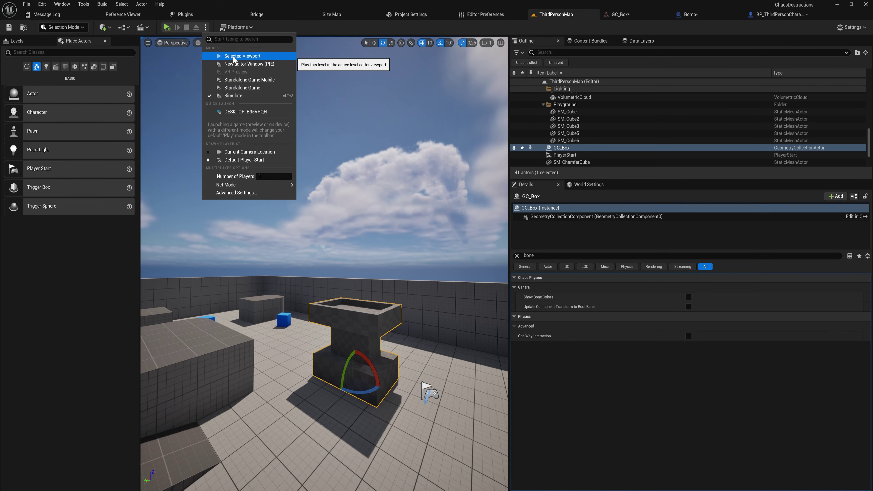
pyautogui.click(232, 56)
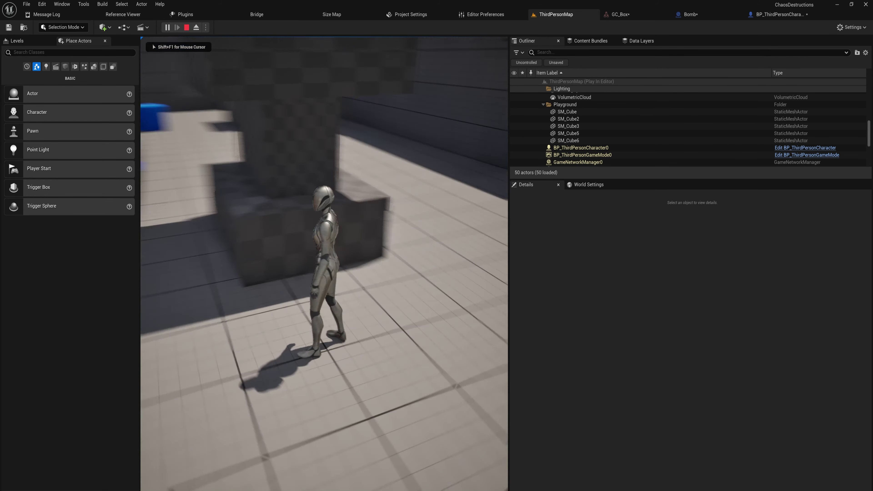
pyautogui.press('w')
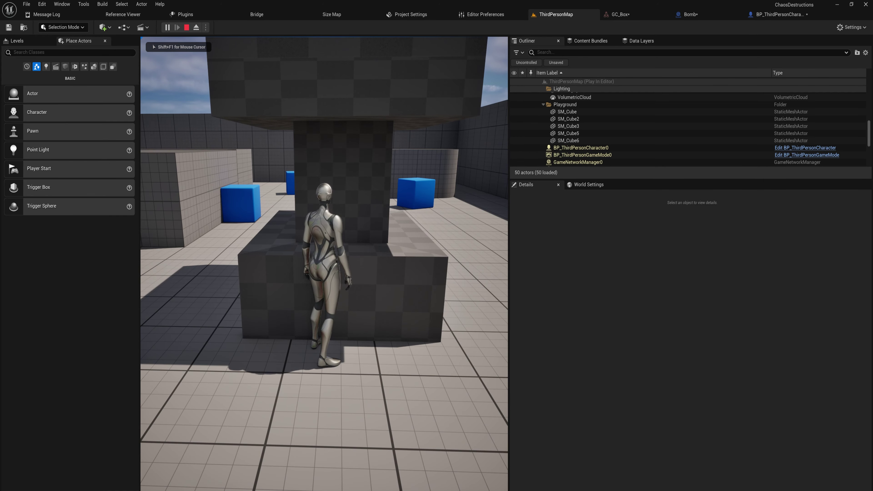
pyautogui.press('e')
pyautogui.press('a')
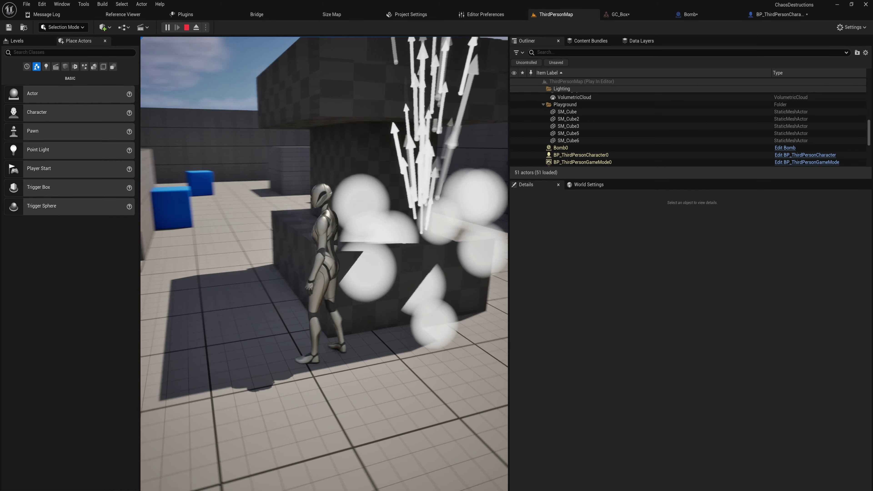
pyautogui.press('s')
pyautogui.press('w')
pyautogui.press('e')
pyautogui.press('e')
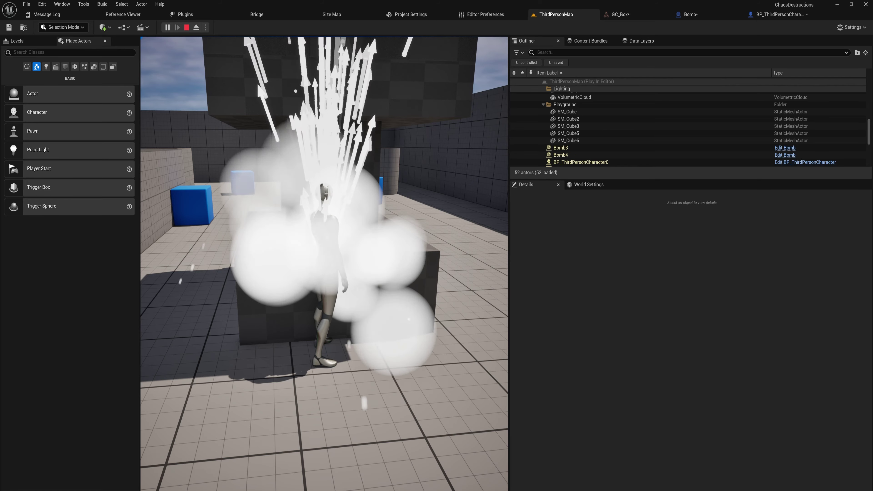
pyautogui.press('Escape')
# Step: Clear the details filter of GC_Box and examine the Damage Threshold entries in its Damage settings
pyautogui.moveTo(306, 197); pyautogui.dragTo(330, 179, button='right')
pyautogui.press('w')
pyautogui.press('a')
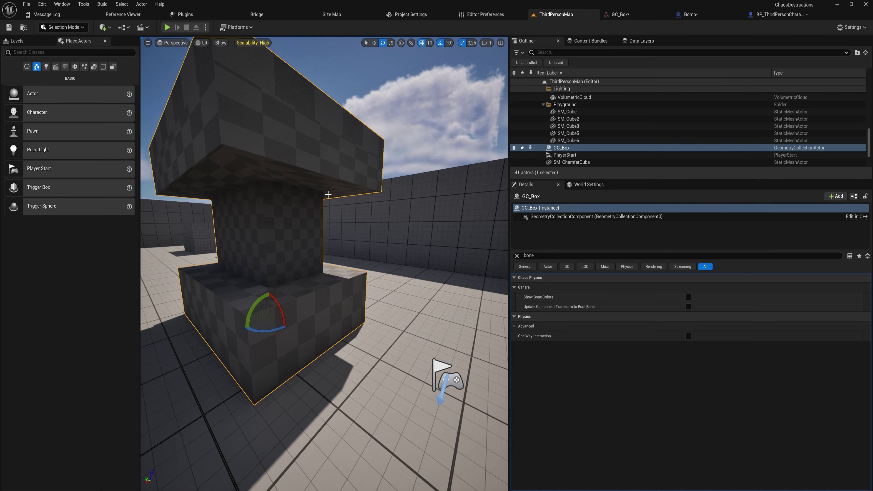
pyautogui.click(516, 256)
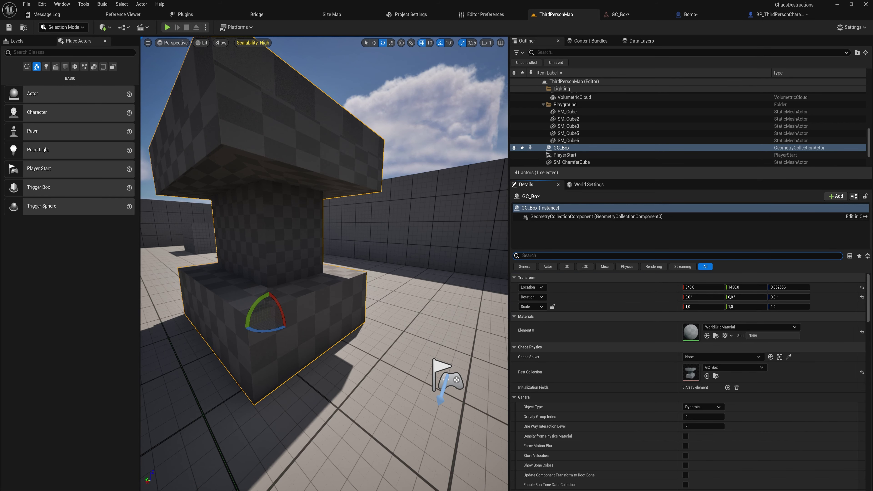
pyautogui.scroll(-3, 688, 361)
pyautogui.press('s')
pyautogui.moveTo(447, 145); pyautogui.dragTo(389, 145, button='right')
pyautogui.press('s')
pyautogui.scroll(-2, 652, 313)
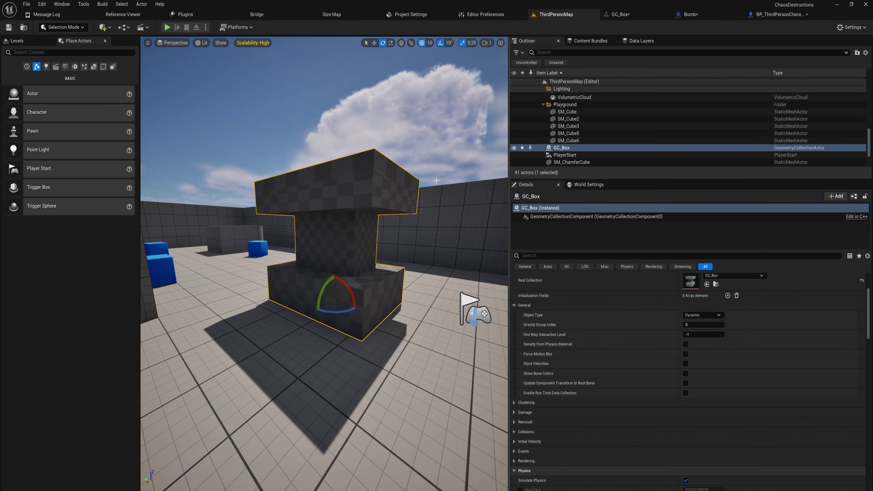
pyautogui.scroll(-2, 539, 365)
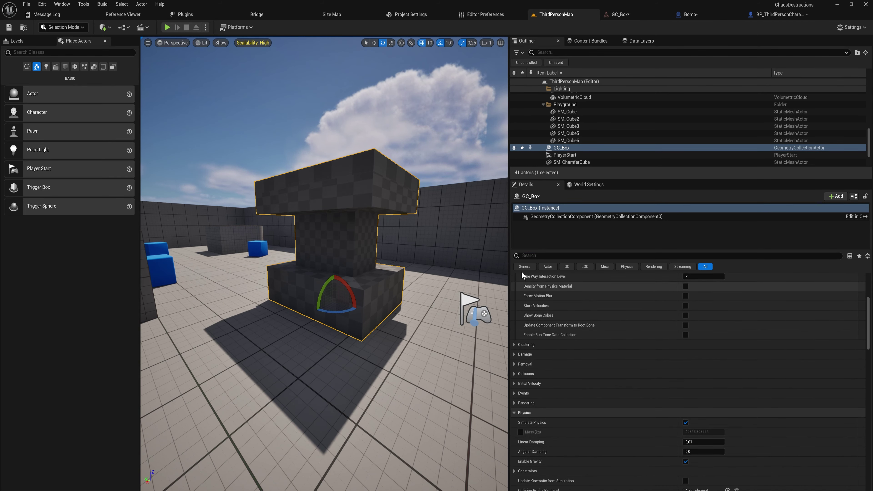
pyautogui.click(514, 355)
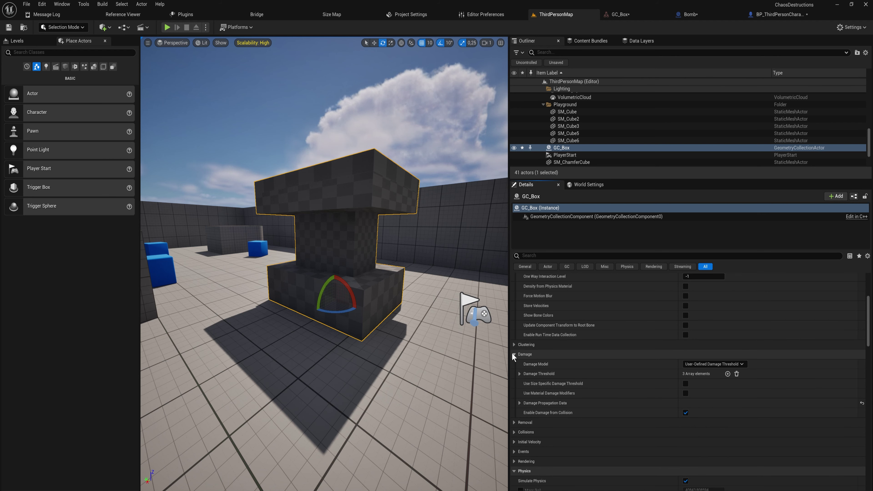
pyautogui.click(520, 374)
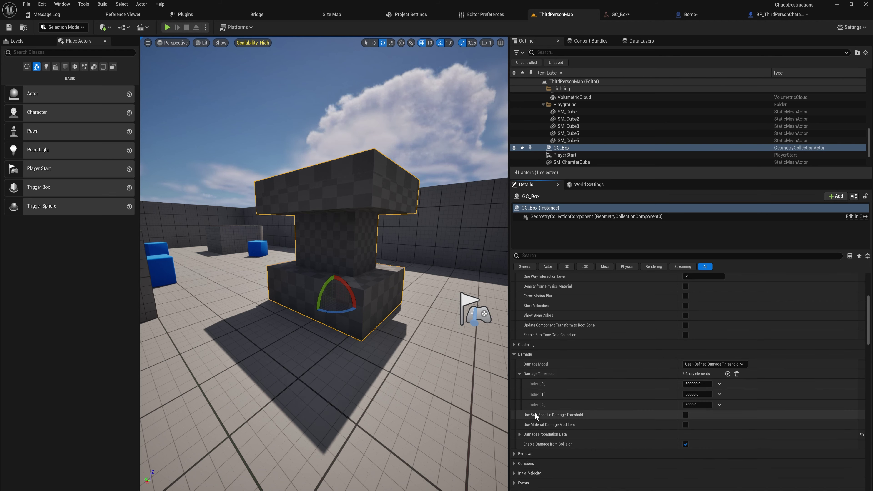
pyautogui.scroll(-1, 535, 415)
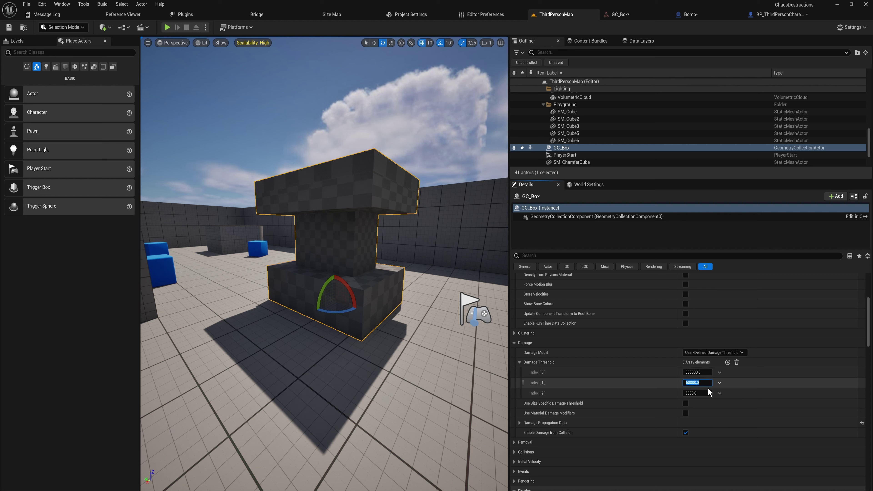
pyautogui.press('Tab')
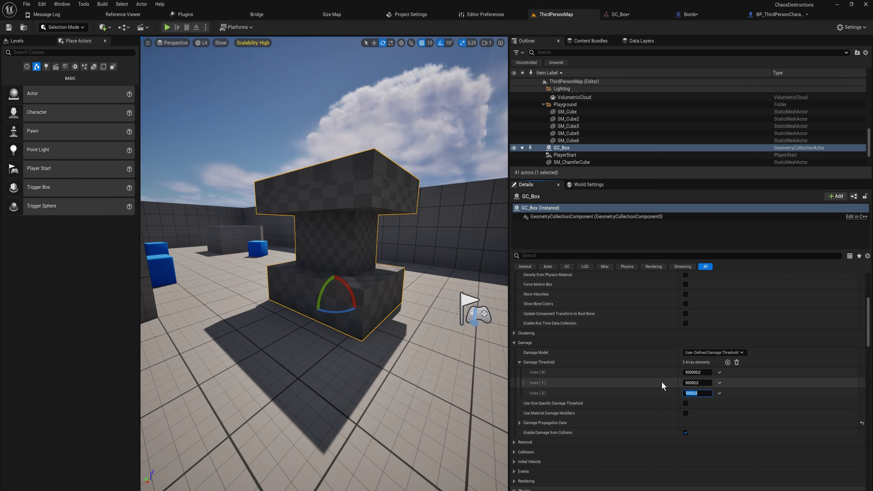
# Step: In the Bomb blueprint, promote the Field Magnitude input of Set Radial Falloff to a variable, compile, and set its default value to 150000
pyautogui.click(719, 14)
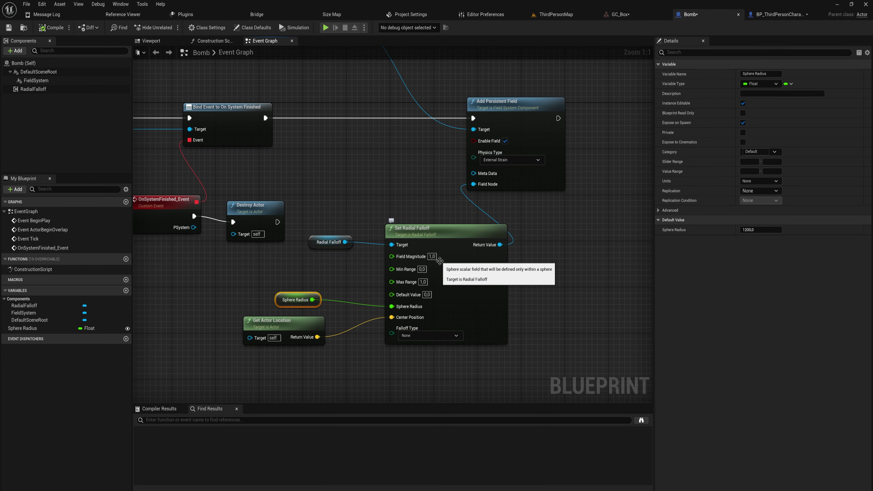
pyautogui.scroll(2, 435, 262)
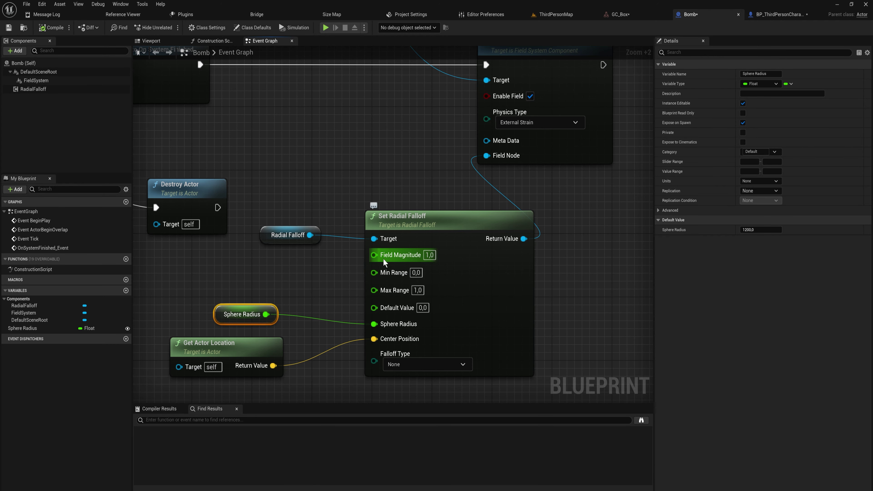
pyautogui.rightClick(374, 255)
pyautogui.click(406, 279)
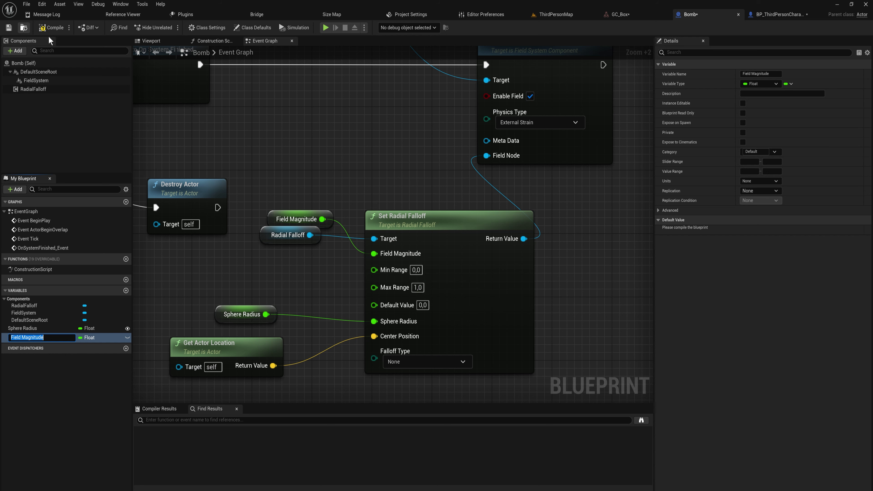
pyautogui.click(51, 28)
pyautogui.click(761, 230)
pyautogui.write('150')
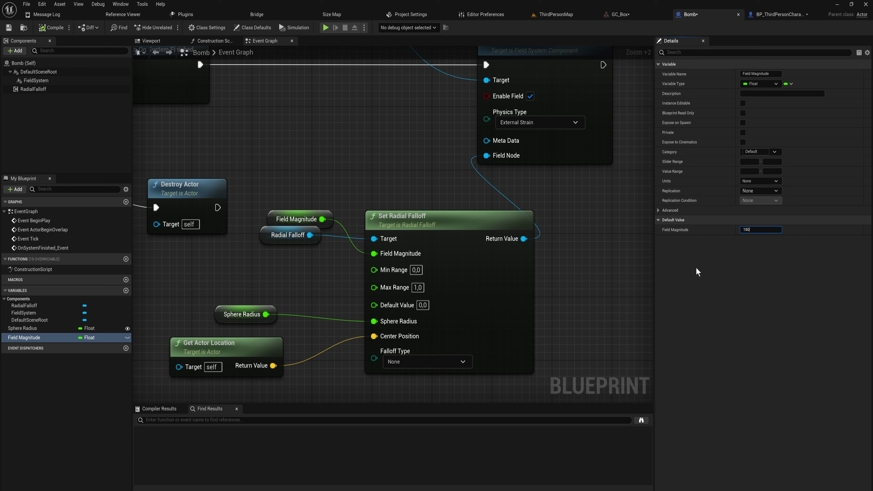
pyautogui.write('0000')
pyautogui.press('Return')
# Step: Make the Field Magnitude variable Instance Editable and Expose on Spawn, and compile the Bomb blueprint
pyautogui.click(742, 103)
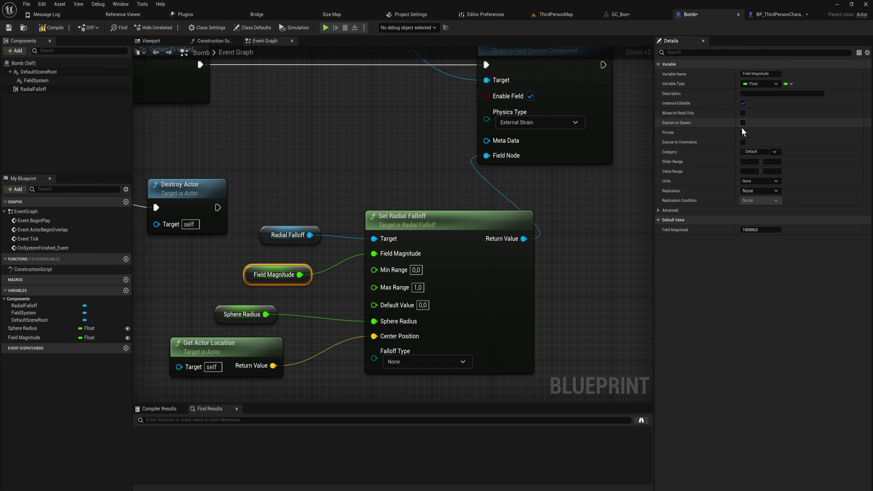
pyautogui.click(743, 122)
pyautogui.click(51, 28)
# Step: Refresh the SpawnActor Bomb node in BP_ThirdPersonCharacter to expose the Field Magnitude input
pyautogui.click(769, 16)
pyautogui.click(455, 220)
pyautogui.rightClick(454, 220)
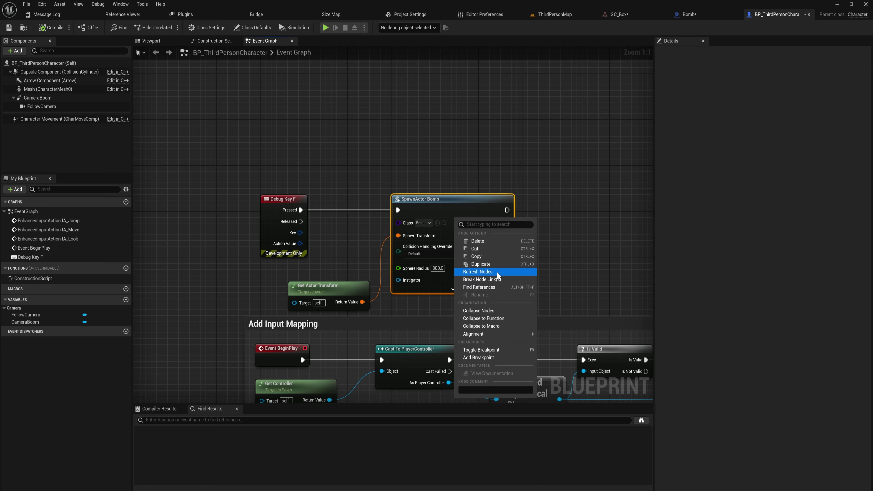
pyautogui.click(496, 272)
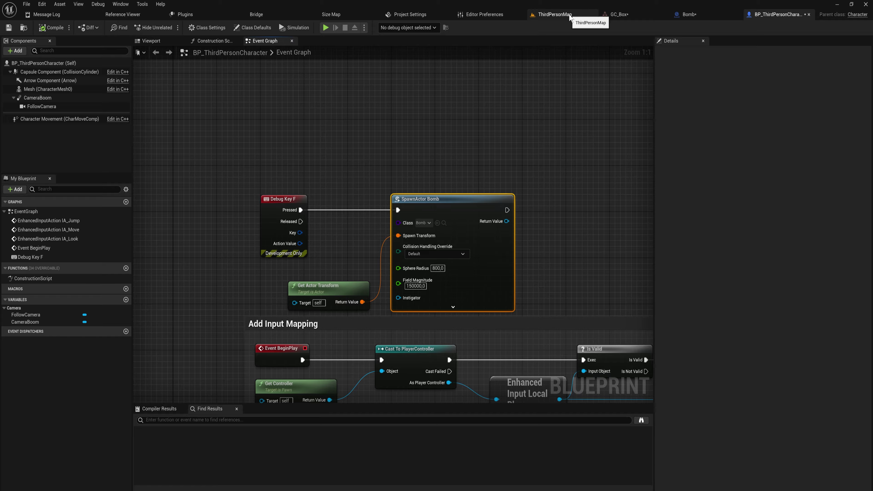
# Step: Play-test ThirdPersonMap by running to the fractured box and spawning several bombs beside it, and stop the session
pyautogui.click(583, 16)
pyautogui.click(167, 27)
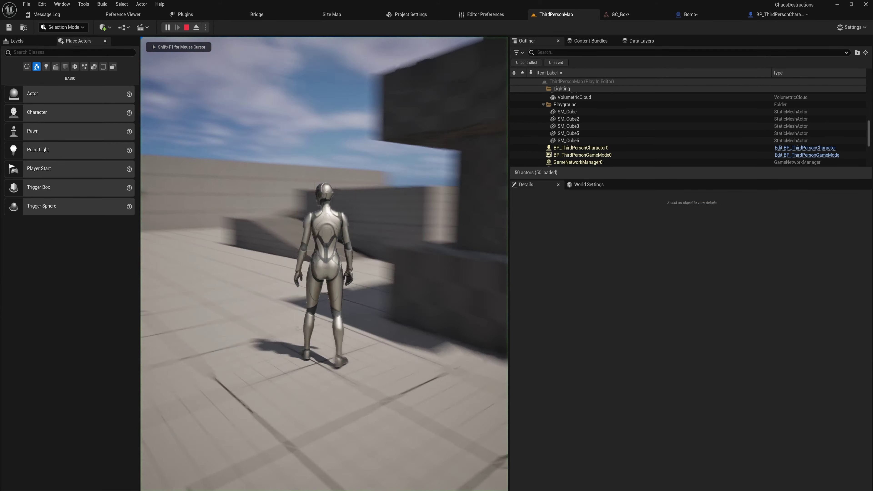
pyautogui.press('w')
pyautogui.press('e')
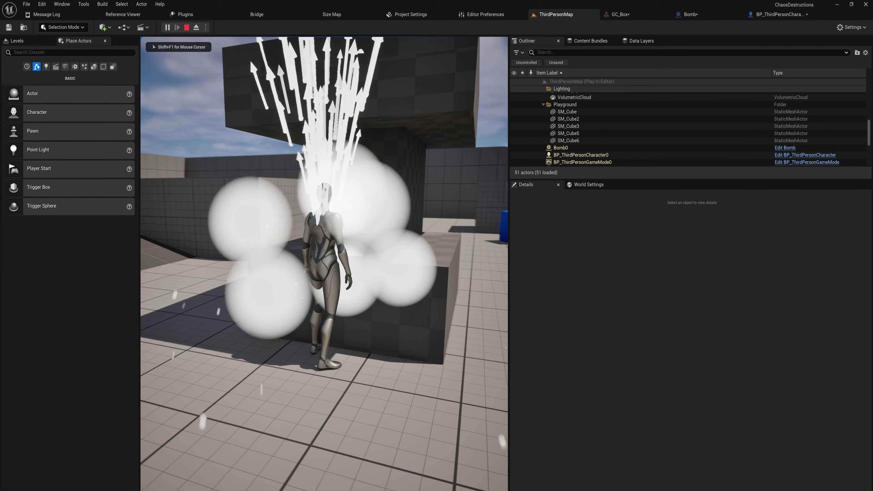
pyautogui.press('e')
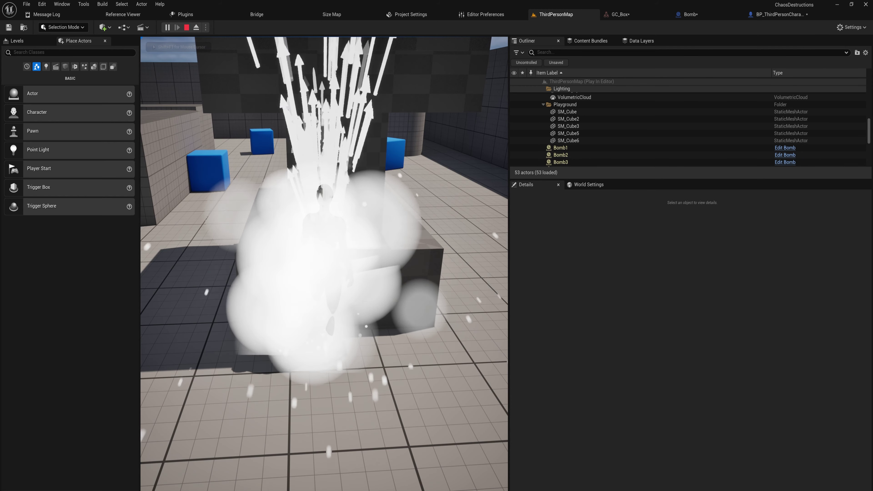
pyautogui.press('Escape')
# Step: Set the Field Magnitude of the SpawnActor Bomb node in BP_ThirdPersonCharacter to 1500000
pyautogui.click(798, 19)
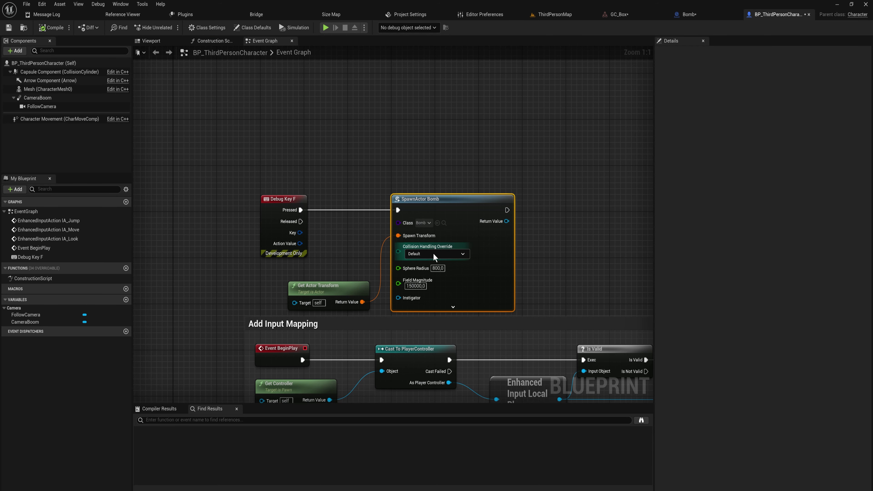
pyautogui.click(415, 286)
pyautogui.write('1500000')
pyautogui.press('Return')
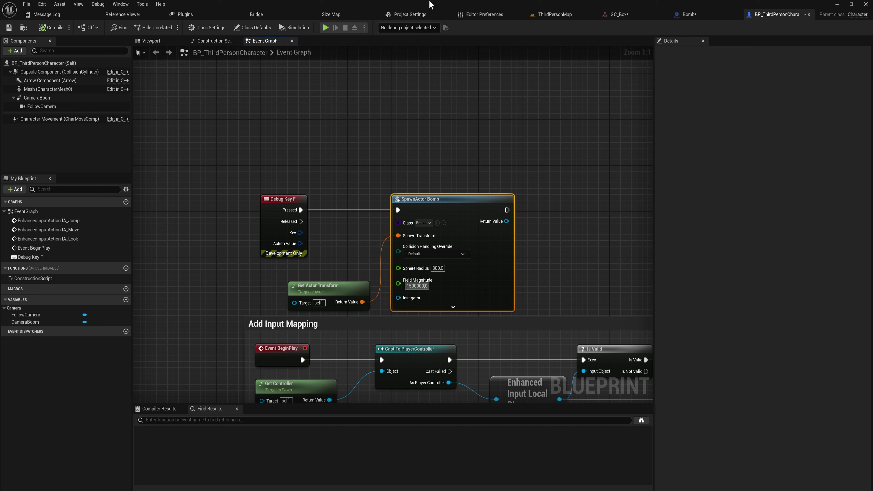
# Step: Play-test ThirdPersonMap again with the stronger bomb, examining the rubble from several sides and spawning further bombs in it
pyautogui.click(555, 14)
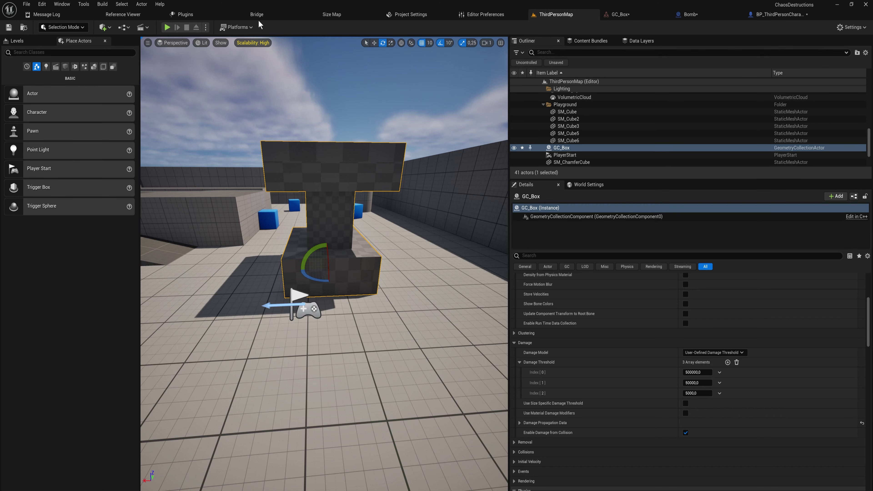
pyautogui.click(168, 27)
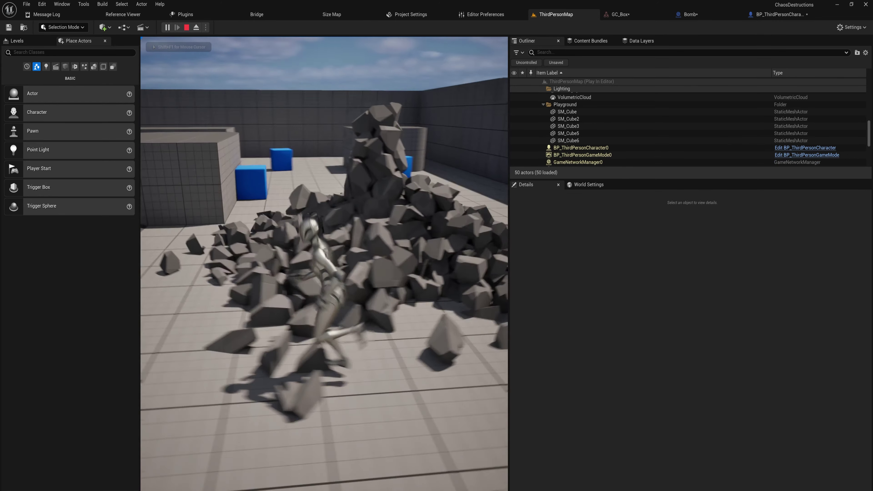
pyautogui.press('w')
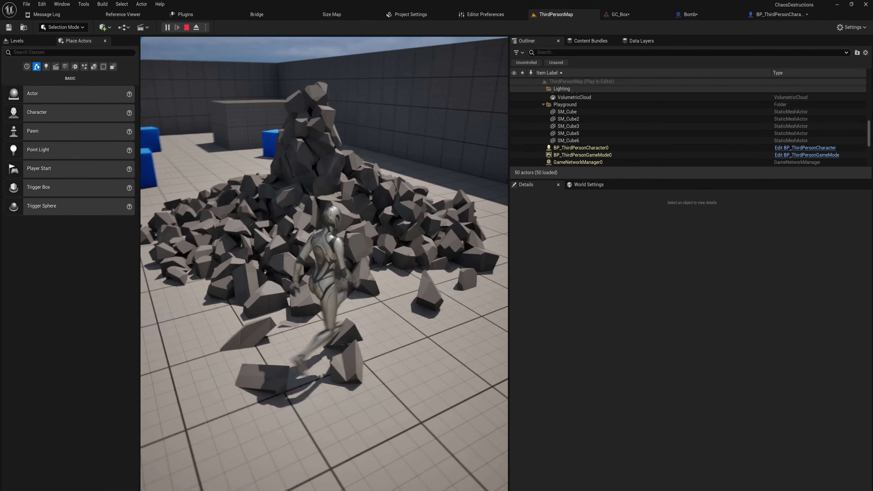
pyautogui.press('a')
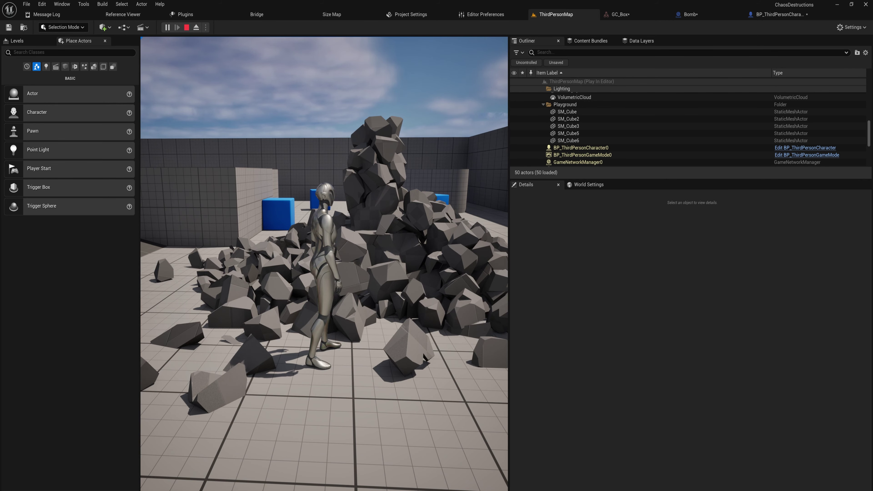
pyautogui.press('d')
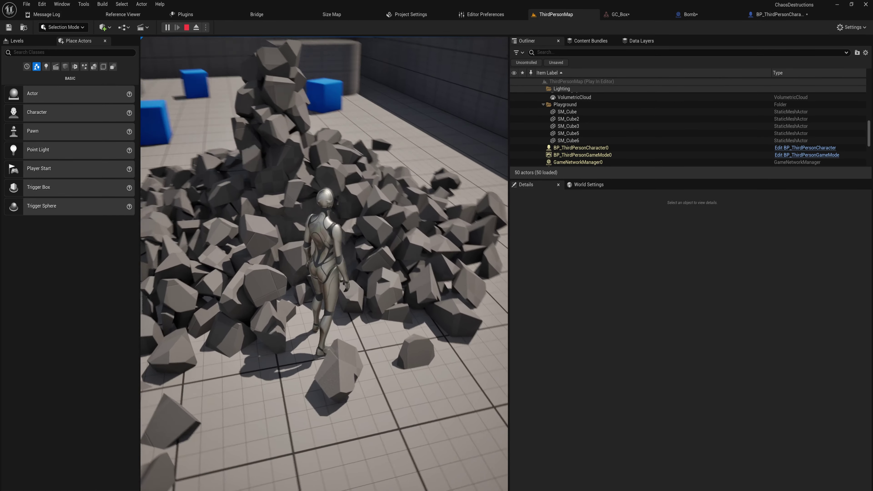
pyautogui.press('f')
pyautogui.press('f')
pyautogui.press('f')
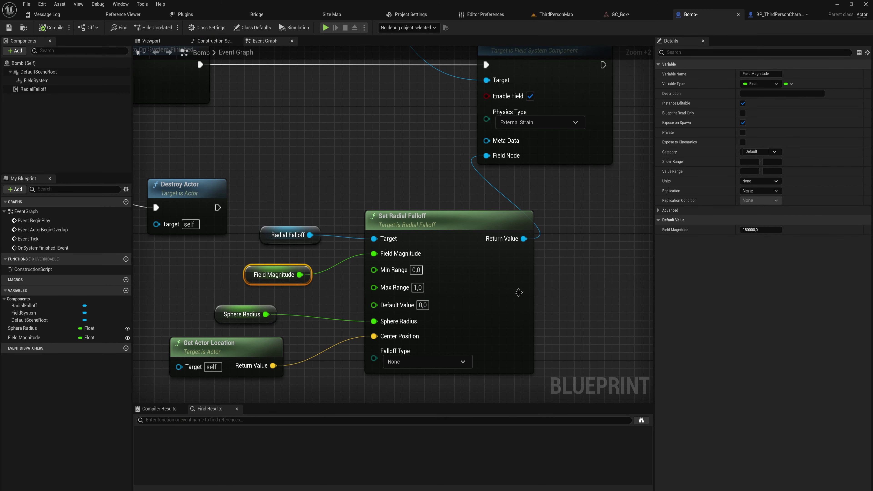
# Step: In the Bomb event graph, add a second Add Persistent Field node from Field System and place it beyond the existing one
pyautogui.scroll(3, 423, 266)
pyautogui.scroll(-1, 423, 266)
pyautogui.moveTo(466, 211); pyautogui.dragTo(429, 226, button='right')
pyautogui.moveTo(416, 181); pyautogui.dragTo(252, 277)
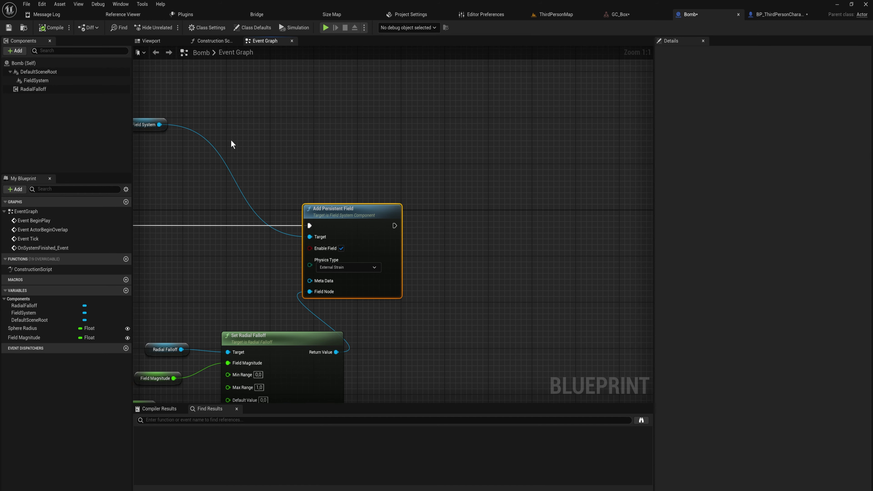
pyautogui.moveTo(231, 144); pyautogui.dragTo(288, 163, button='right')
pyautogui.moveTo(184, 138); pyautogui.dragTo(414, 206)
pyautogui.write('add per')
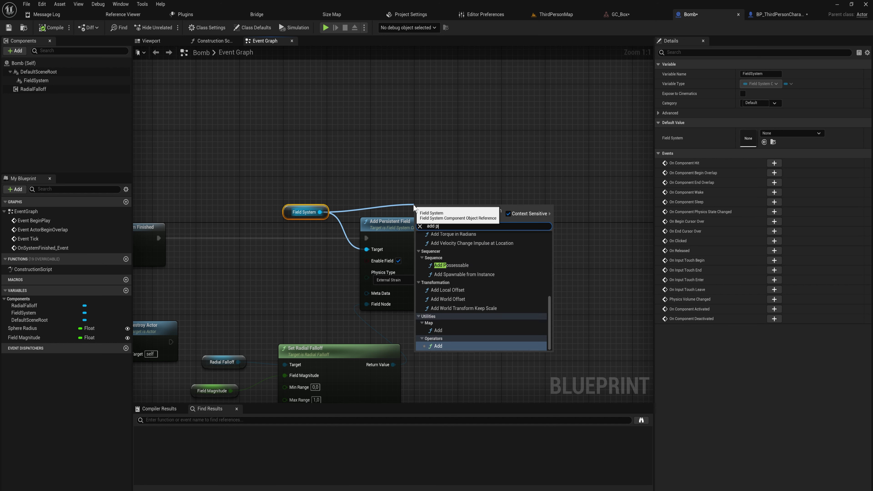
pyautogui.press('Up')
pyautogui.press('Return')
pyautogui.moveTo(498, 233); pyautogui.dragTo(629, 249)
# Step: Set the new Add Persistent Field node's Physics Type to Linear Velocity and chain its execution after the External Strain node
pyautogui.click(579, 261)
pyautogui.moveTo(589, 288); pyautogui.dragTo(426, 263, button='right')
pyautogui.scroll(5, 427, 262)
pyautogui.click(400, 256)
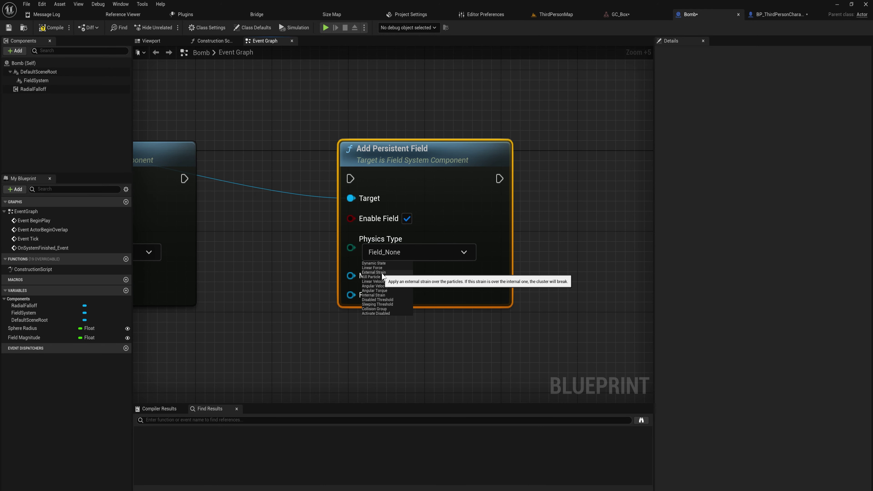
pyautogui.click(395, 282)
pyautogui.scroll(-1, 311, 248)
pyautogui.scroll(-1, 311, 245)
pyautogui.moveTo(310, 245); pyautogui.dragTo(481, 279, button='right')
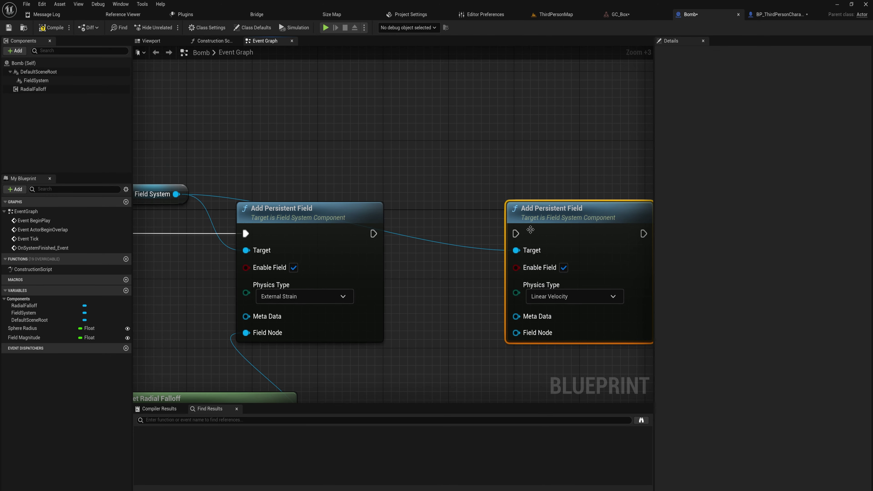
pyautogui.moveTo(530, 230); pyautogui.dragTo(464, 230)
pyautogui.moveTo(449, 232); pyautogui.dragTo(374, 230)
# Step: Rearrange the Bomb graph's field nodes, spacing the Linear Velocity node farther from the External Strain node
pyautogui.scroll(-5, 376, 229)
pyautogui.moveTo(376, 178); pyautogui.dragTo(261, 275)
pyautogui.moveTo(259, 281); pyautogui.dragTo(255, 224, button='right')
pyautogui.scroll(2, 289, 222)
pyautogui.moveTo(435, 253); pyautogui.dragTo(348, 290, button='right')
pyautogui.moveTo(347, 290); pyautogui.dragTo(498, 184)
pyautogui.moveTo(255, 304); pyautogui.dragTo(396, 261, button='right')
pyautogui.moveTo(396, 271); pyautogui.dragTo(505, 261)
# Step: Add a Radial Vector component to Bomb, place its reference below the Linear Velocity node, and inspect the component's details
pyautogui.click(17, 51)
pyautogui.click(18, 51)
pyautogui.write('vector')
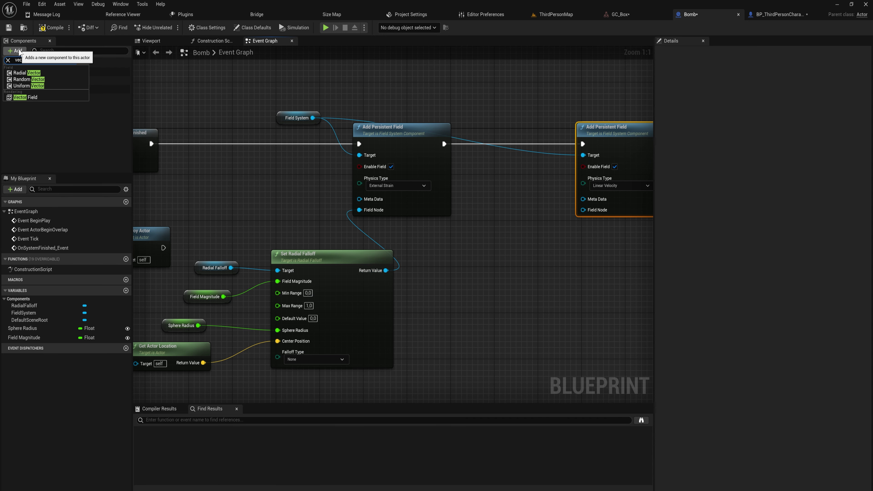
pyautogui.click(43, 77)
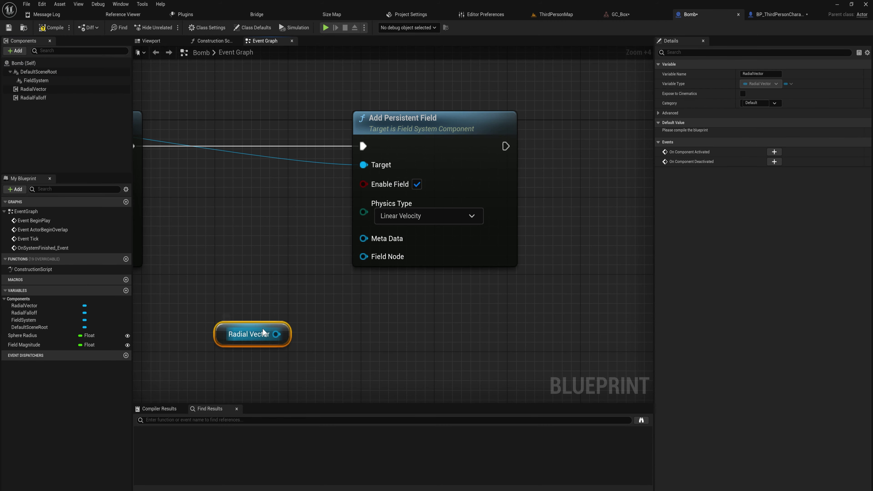
pyautogui.click(34, 89)
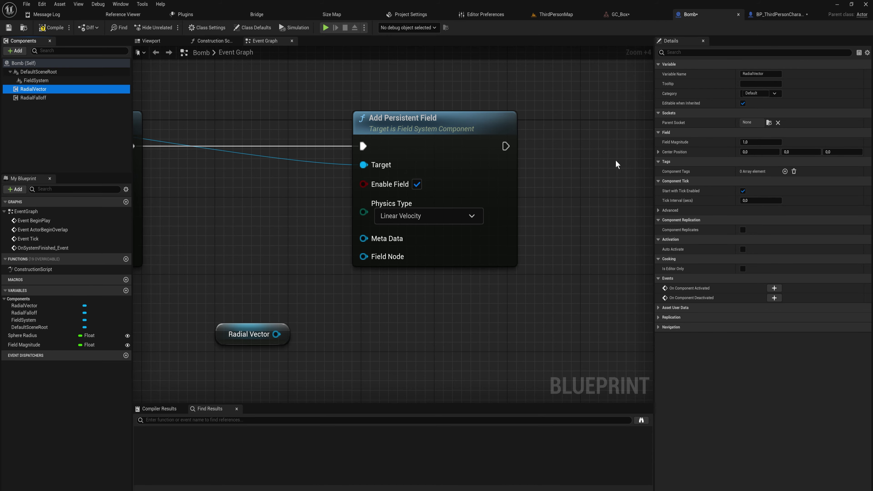
# Step: Add a Set Radial Vector node targeting Radial Vector, feed its Return Value into the Linear Velocity node's Field Node, and align both nodes
pyautogui.scroll(-3, 378, 308)
pyautogui.moveTo(378, 308); pyautogui.dragTo(484, 210, button='right')
pyautogui.moveTo(410, 229); pyautogui.dragTo(445, 256)
pyautogui.write('set radial')
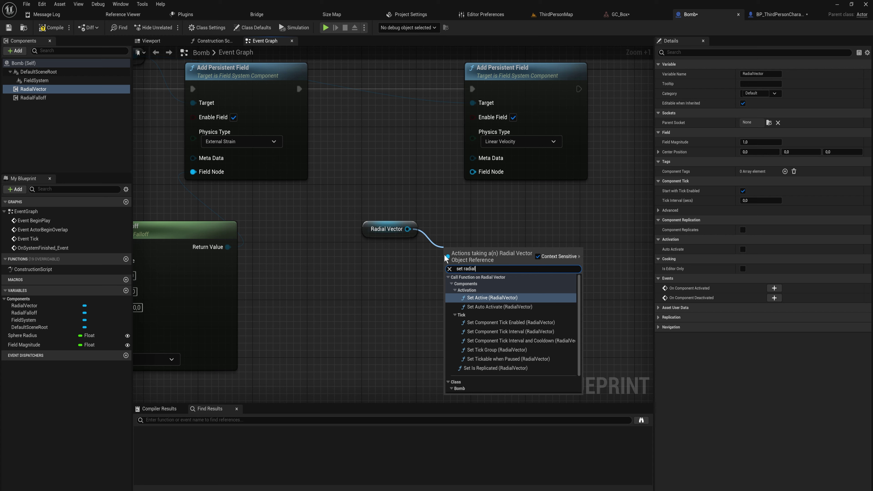
pyautogui.write(' vector')
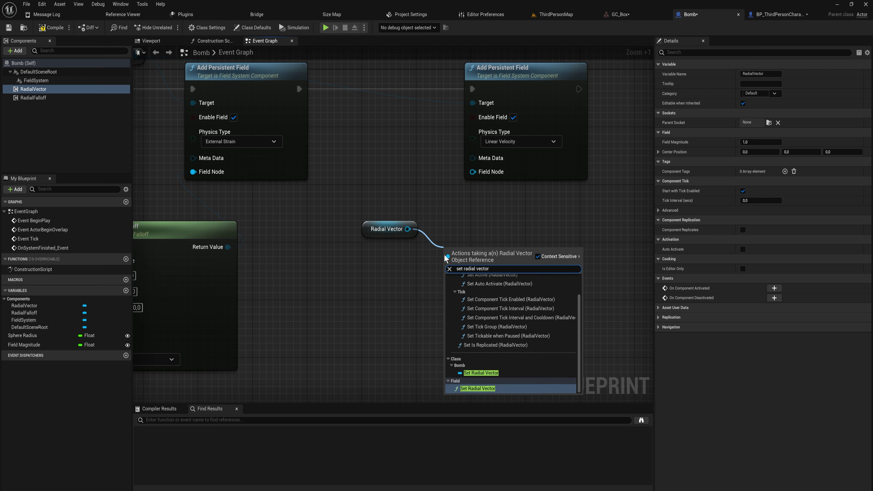
pyautogui.press('Return')
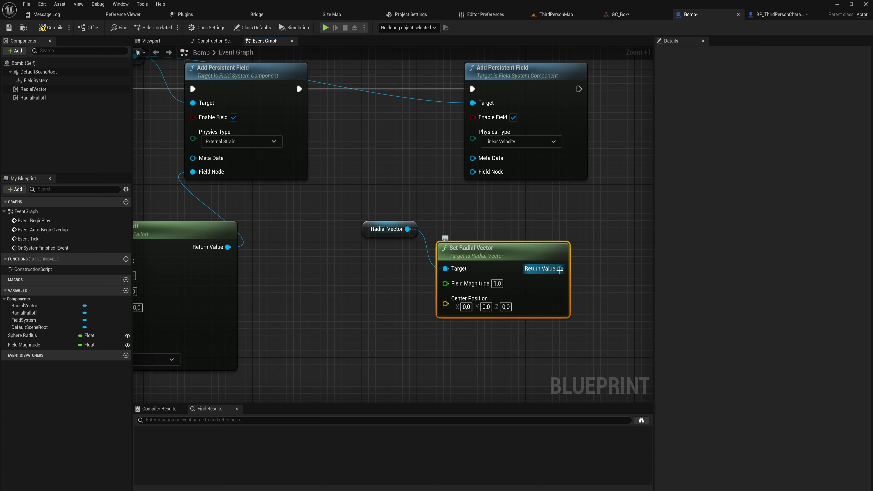
pyautogui.moveTo(560, 268); pyautogui.dragTo(491, 173)
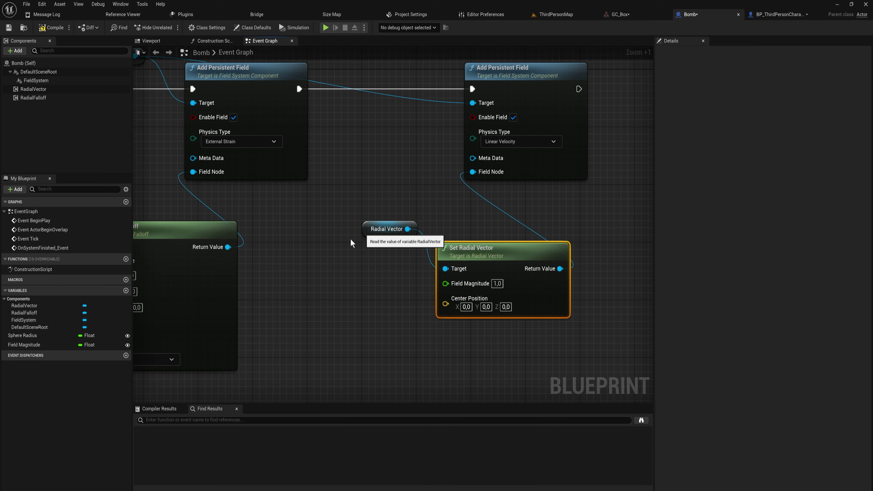
pyautogui.moveTo(387, 229); pyautogui.dragTo(338, 265)
pyautogui.moveTo(505, 254); pyautogui.dragTo(463, 255)
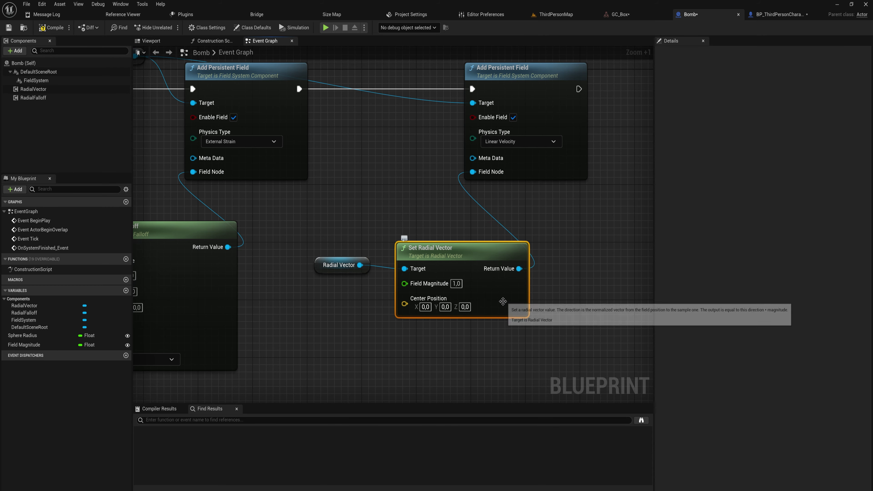
# Step: Set the Field Magnitude of the Set Radial Vector node to 400
pyautogui.moveTo(360, 322); pyautogui.dragTo(519, 290, button='right')
pyautogui.moveTo(232, 306); pyautogui.dragTo(382, 292, button='right')
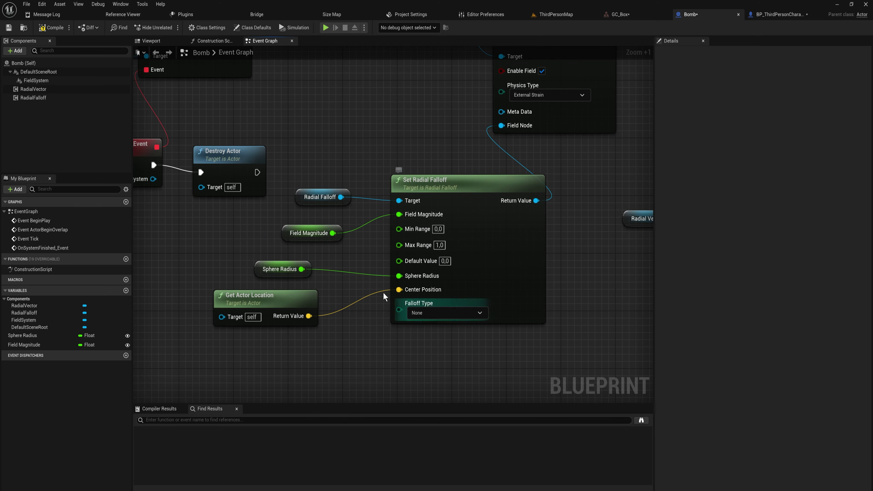
pyautogui.moveTo(642, 266); pyautogui.dragTo(315, 298, button='right')
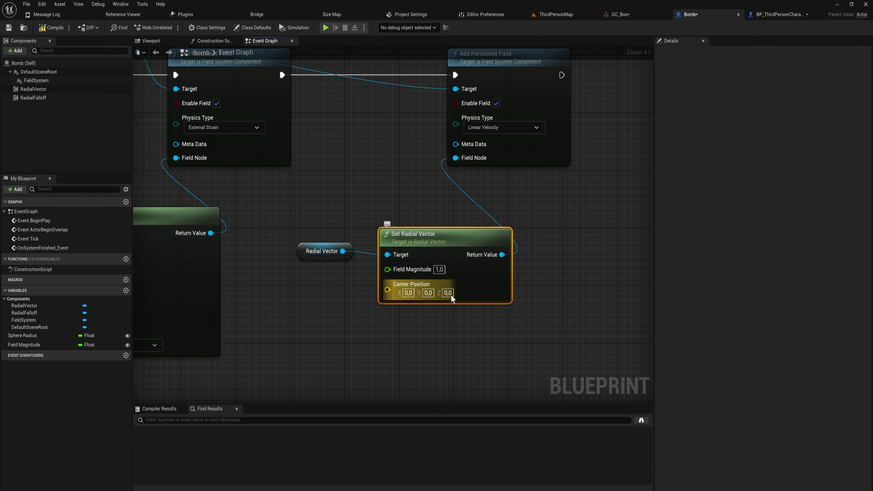
pyautogui.click(440, 270)
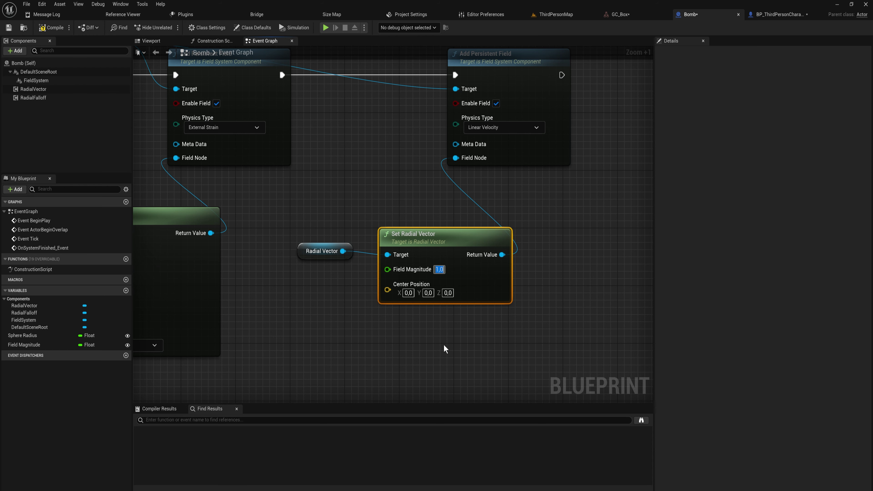
pyautogui.write('400')
pyautogui.press('Return')
# Step: Connect Get Actor Location to the Center Position of Set Radial Vector and compile the Bomb blueprint
pyautogui.moveTo(413, 337); pyautogui.dragTo(623, 259, button='right')
pyautogui.moveTo(278, 271); pyautogui.dragTo(514, 207)
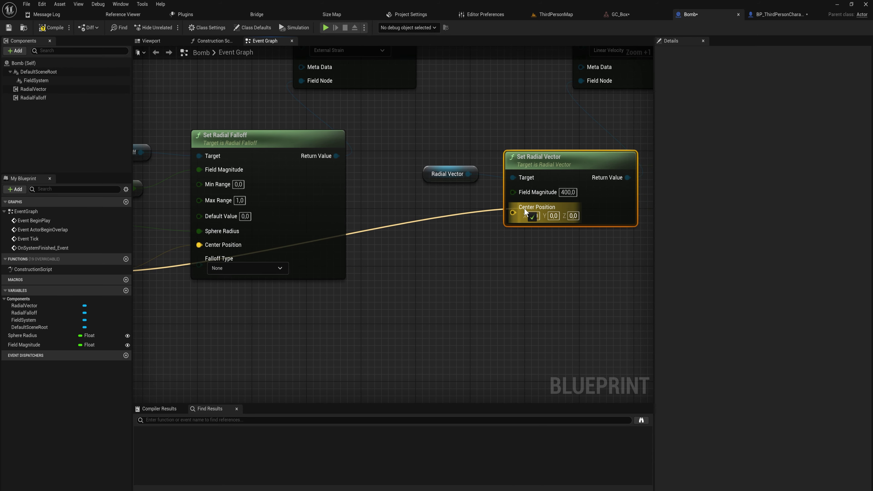
pyautogui.moveTo(369, 273); pyautogui.dragTo(580, 259, button='right')
pyautogui.moveTo(349, 289); pyautogui.dragTo(286, 227)
pyautogui.moveTo(456, 274); pyautogui.dragTo(336, 348, button='right')
pyautogui.click(51, 27)
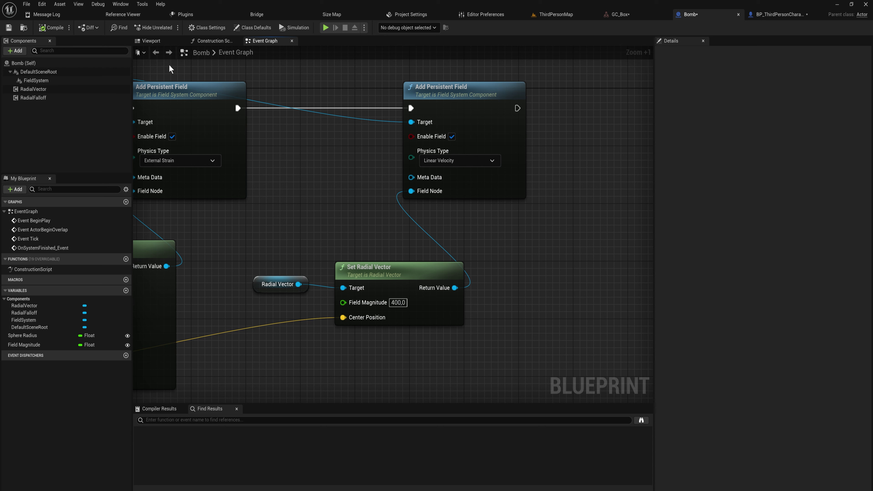
# Step: Play-test ThirdPersonMap by spawning a bomb at the box to check the outward velocity of the debris, and stop the session
pyautogui.click(560, 19)
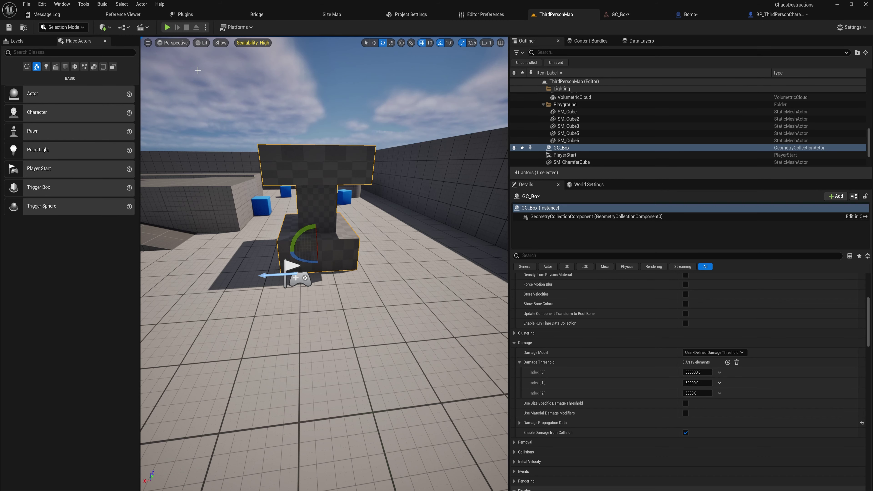
pyautogui.click(166, 28)
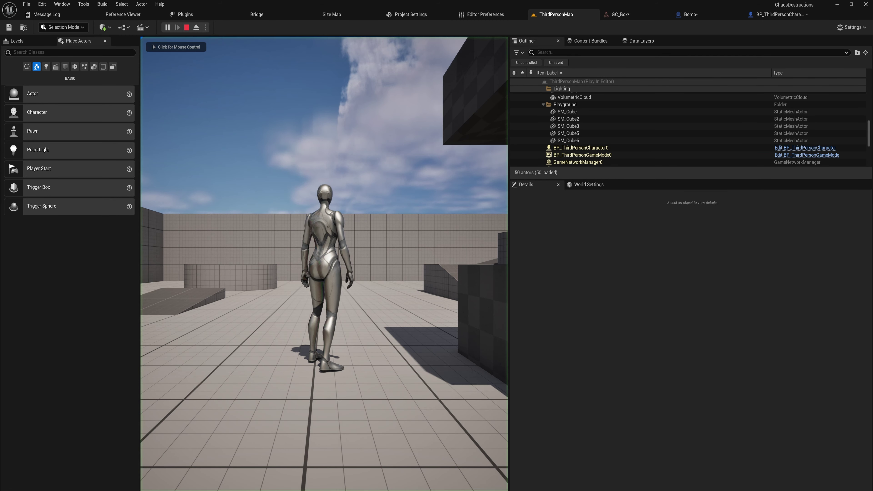
pyautogui.press('w')
pyautogui.press('e')
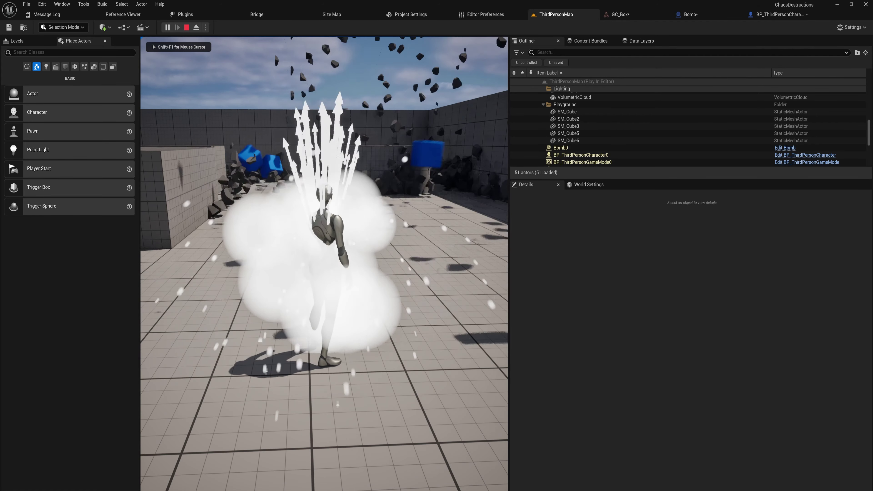
pyautogui.press('s')
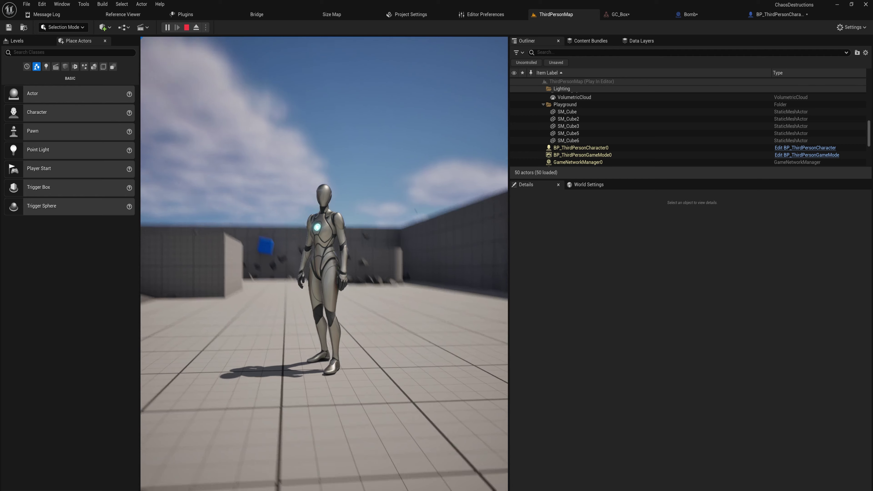
pyautogui.press('Escape')
# Step: Set the Field Magnitude of the Set Radial Vector node in the Bomb blueprint to 100
pyautogui.click(786, 15)
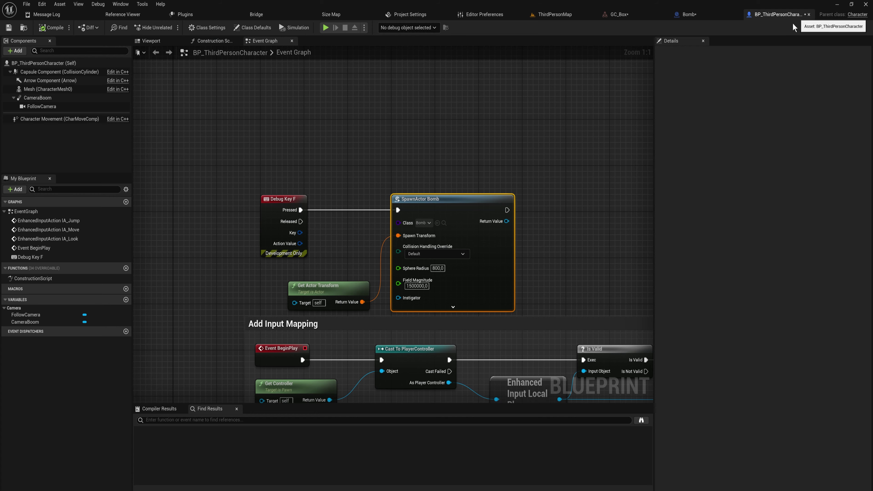
pyautogui.click(689, 15)
pyautogui.click(398, 302)
pyautogui.write('50')
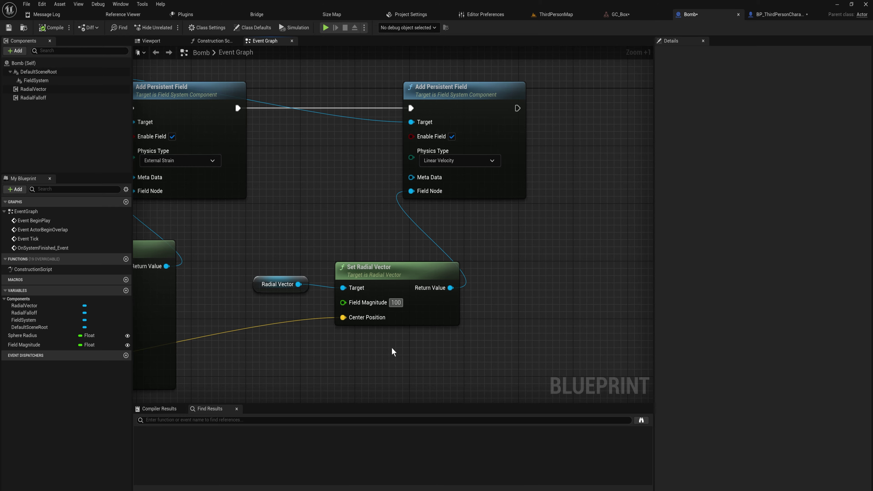
pyautogui.press('Return')
# Step: Play-test the reduced radial velocity in a preview window launched from the Bomb blueprint, moving the character around the box
pyautogui.moveTo(391, 347); pyautogui.dragTo(520, 309, button='right')
pyautogui.click(326, 27)
pyautogui.press('w')
pyautogui.press('s')
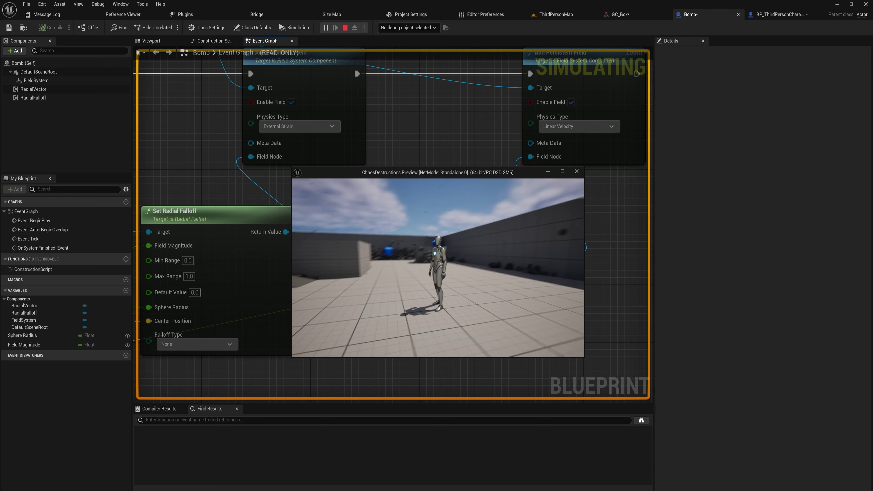
# Step: Stop the preview, set the Set Radial Vector node's Field Magnitude to 10 and compile the Bomb blueprint
pyautogui.press('Escape')
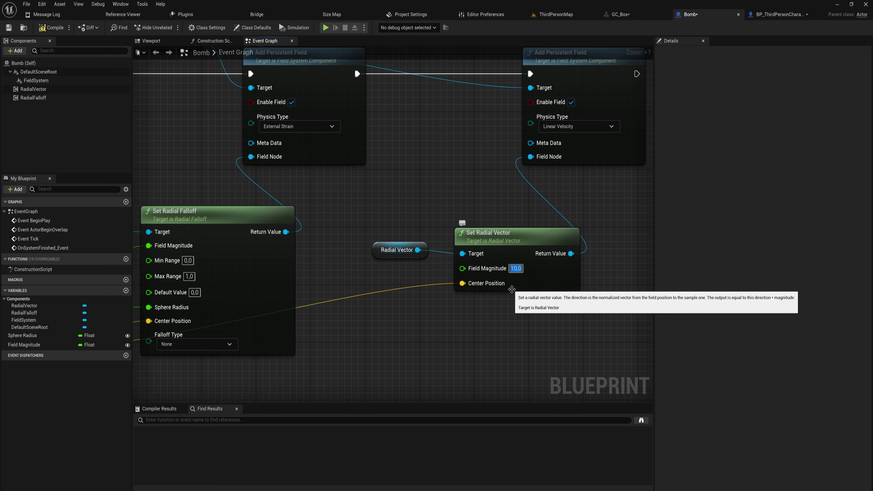
pyautogui.moveTo(464, 193); pyautogui.dragTo(449, 212, button='right')
pyautogui.click(51, 27)
# Step: Play-test the bomb in a preview window, moving and jumping through the debris, and stop the session
pyautogui.click(325, 28)
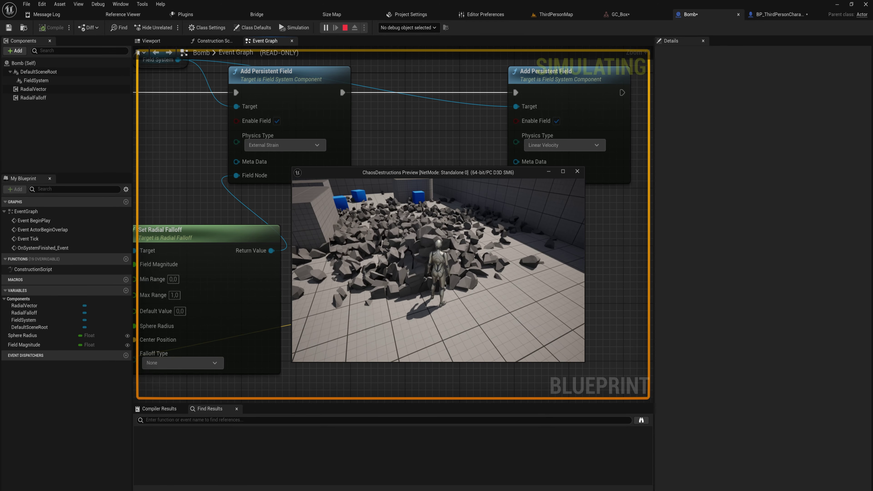
pyautogui.press('w')
pyautogui.press('space')
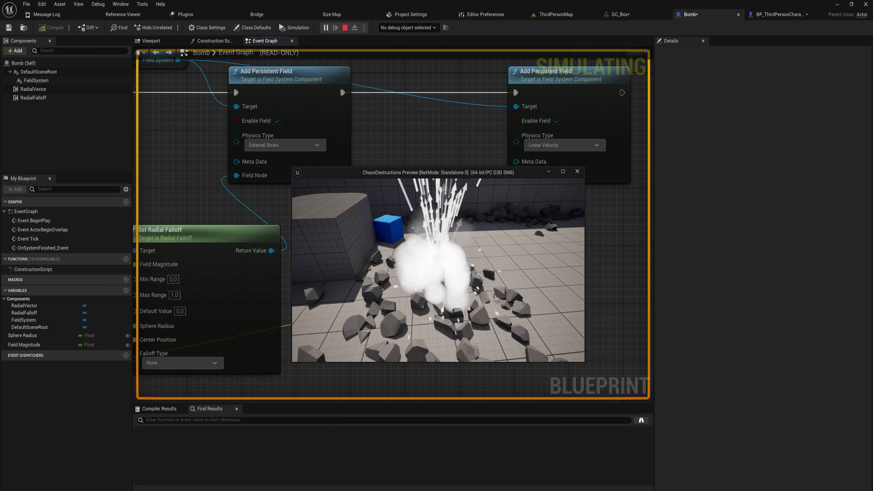
pyautogui.press('Escape')
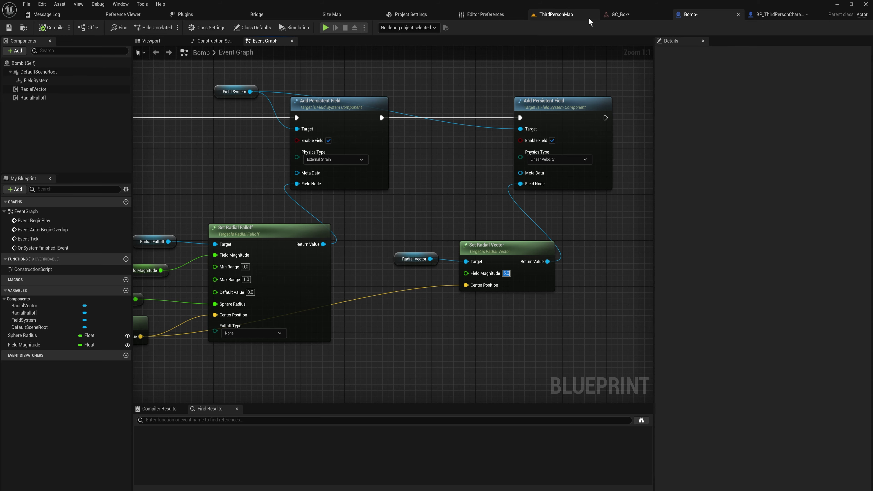
# Step: Set the Mass of the GC_Box geometry collection to 10000 in its Collisions settings
pyautogui.click(622, 15)
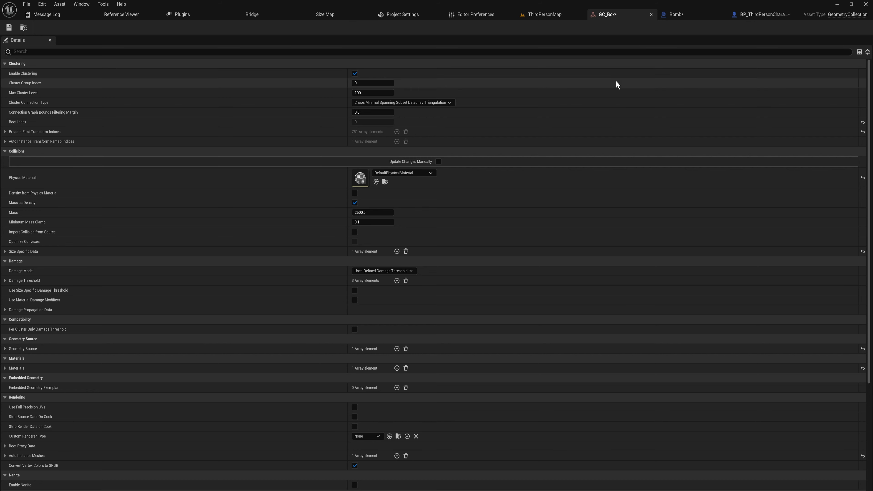
pyautogui.click(545, 14)
pyautogui.moveTo(325, 264); pyautogui.dragTo(378, 309, button='right')
pyautogui.click(635, 18)
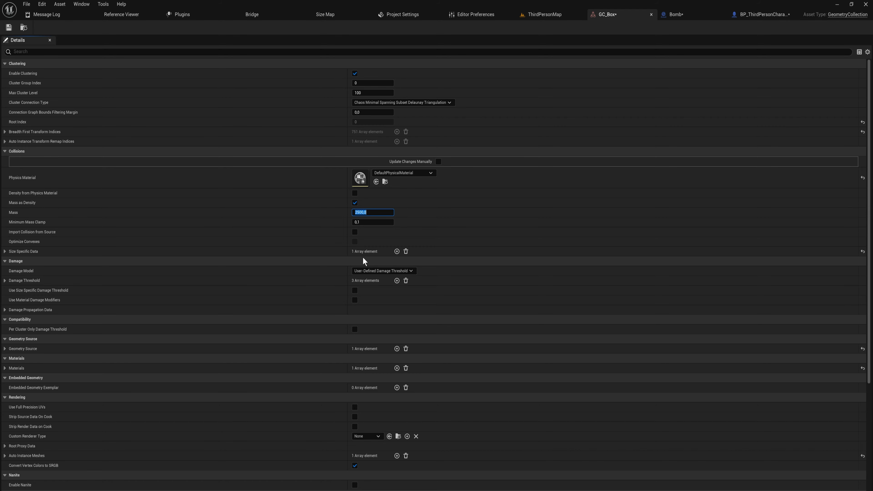
pyautogui.write('10000')
# Step: Play-test ThirdPersonMap by spawning several bombs at the box to check how the heavier debris scatters, and stop the session
pyautogui.click(550, 14)
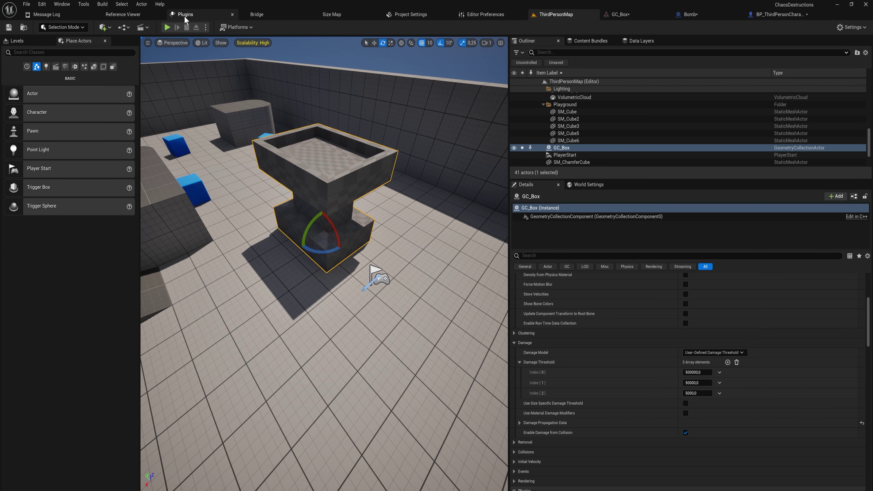
pyautogui.click(166, 27)
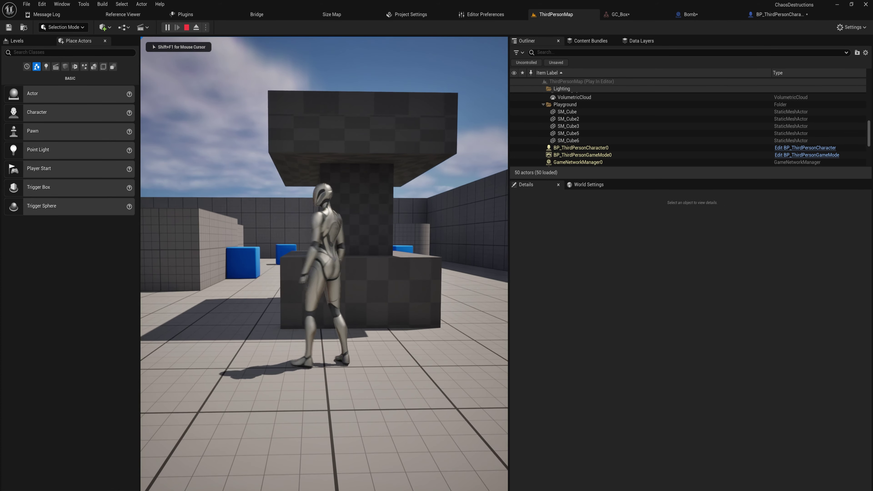
pyautogui.press('w')
pyautogui.press('b')
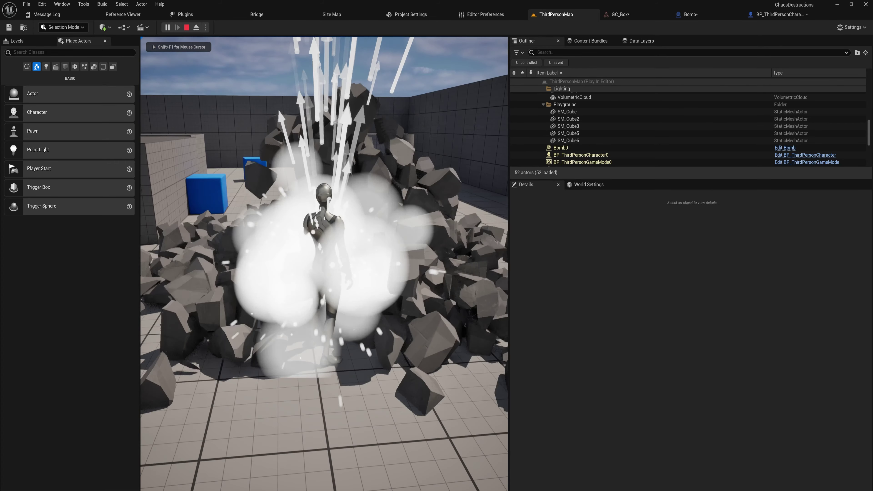
pyautogui.press('b')
pyautogui.press('b')
pyautogui.press('b')
pyautogui.press('a')
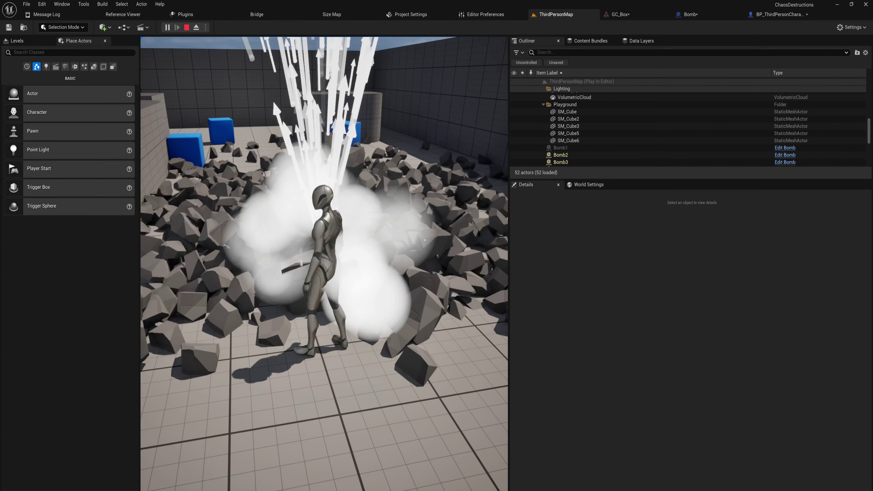
pyautogui.press('Escape')
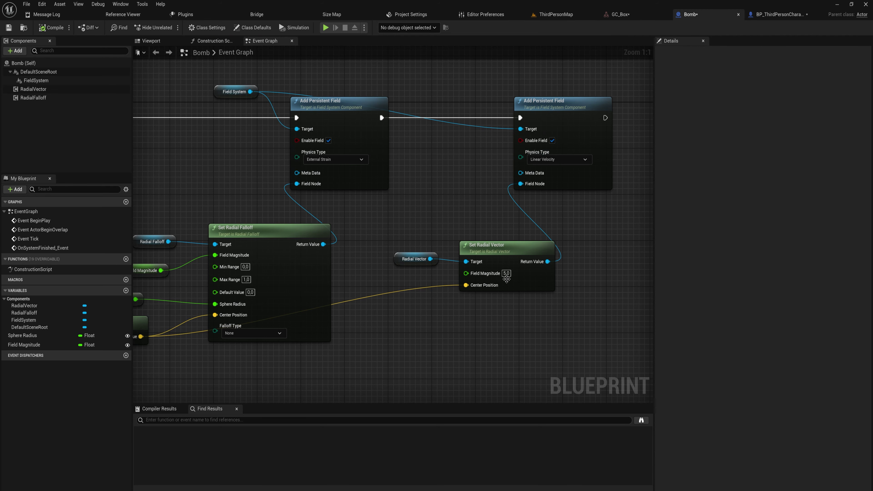
# Step: Set the Field Magnitude of the Bomb blueprint's Set Radial Vector node to 10
pyautogui.click(507, 275)
pyautogui.write('10')
pyautogui.press('Return')
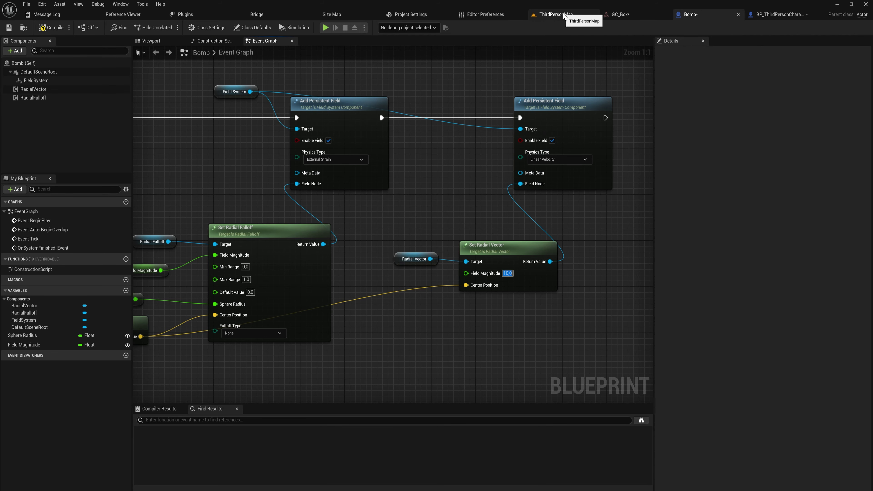
# Step: Play-test ThirdPersonMap with the changed radial velocity by spawning a bomb at the box
pyautogui.click(580, 18)
pyautogui.click(167, 27)
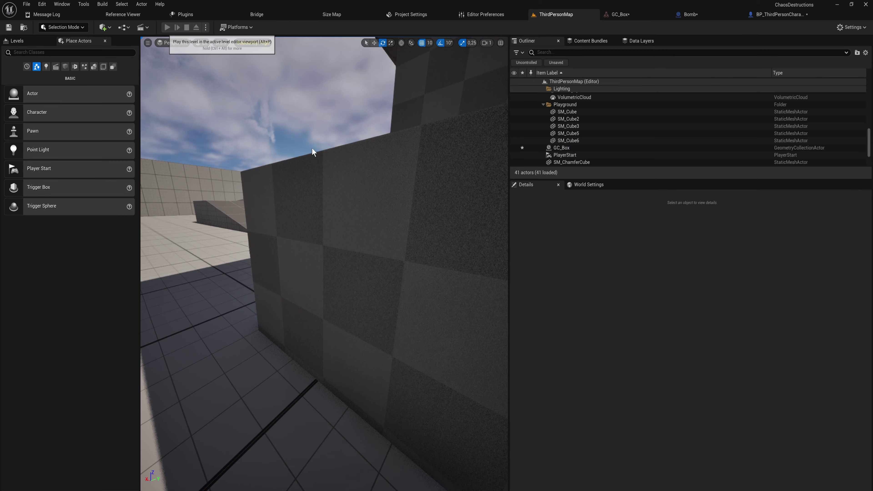
pyautogui.press('e')
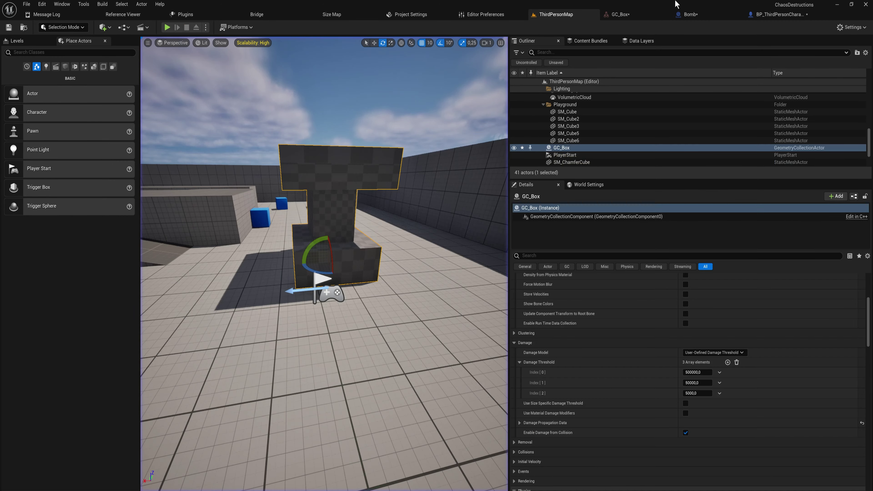
# Step: Set the Field Magnitude of Set Radial Vector in the Bomb blueprint to 25 and play-test the blast in a preview window
pyautogui.click(689, 15)
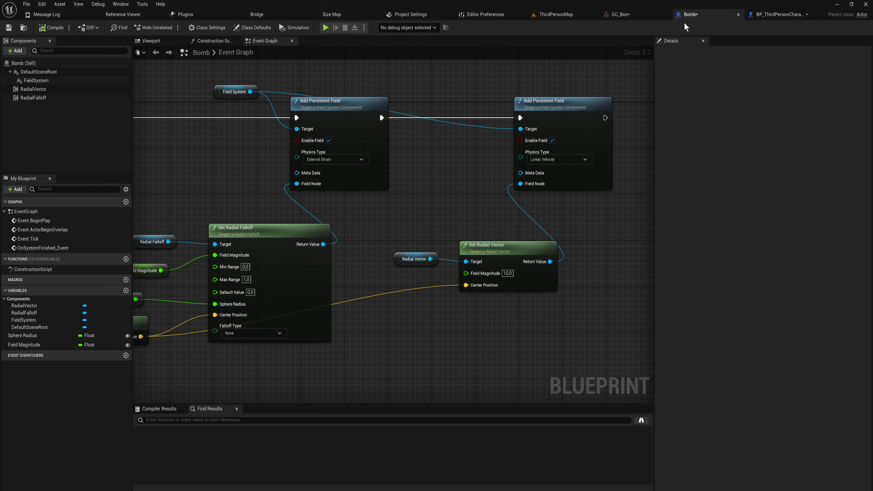
pyautogui.click(508, 273)
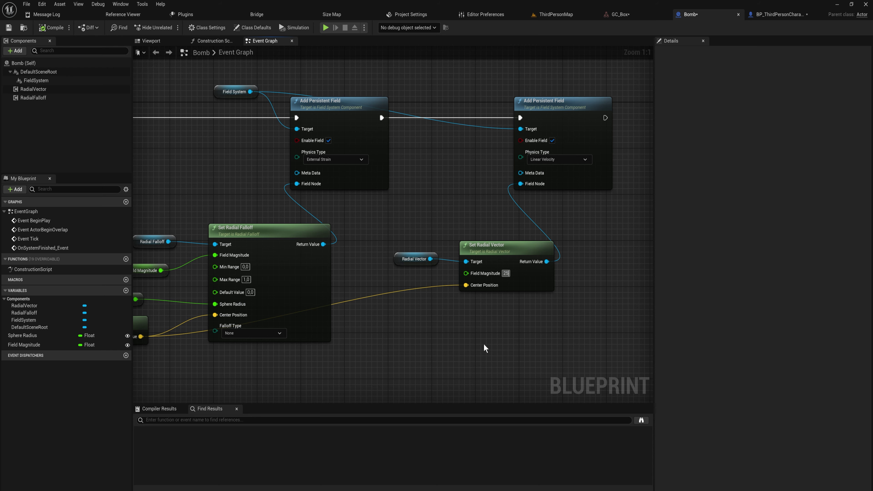
pyautogui.write('25')
pyautogui.press('Return')
pyautogui.click(326, 27)
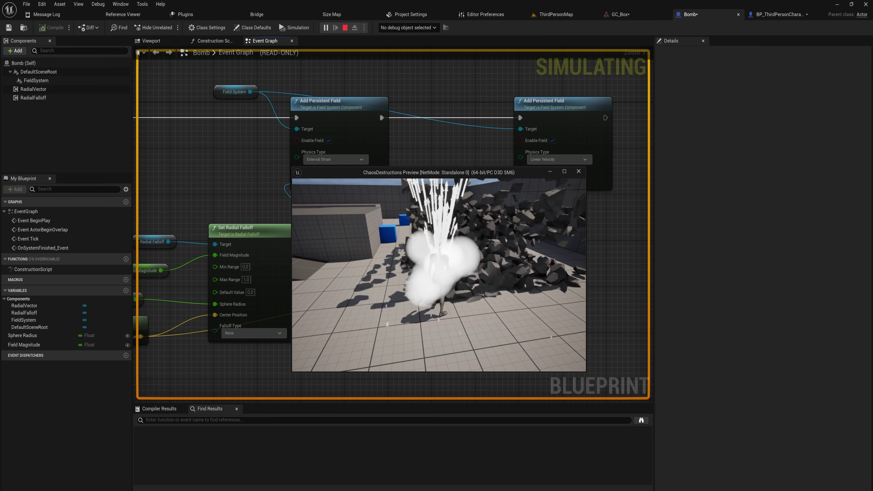
pyautogui.press('Escape')
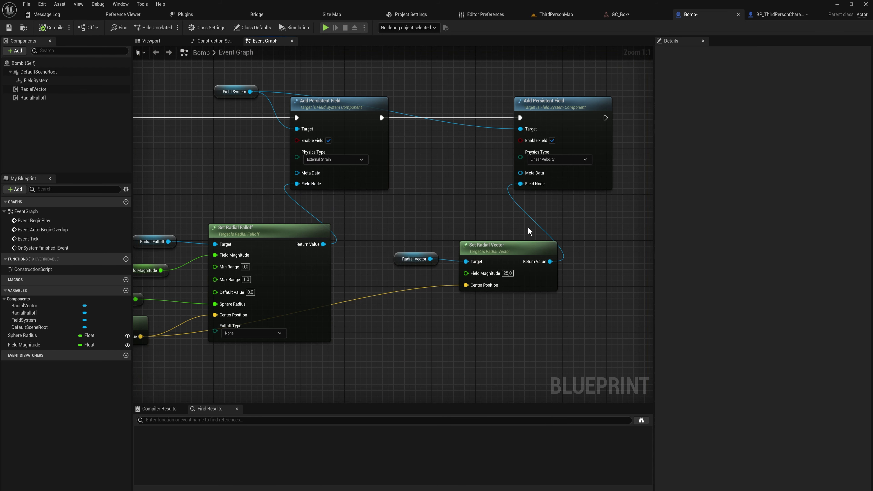
# Step: Set the Field Magnitude of Set Radial Vector to 15 and play-test the bomb at the box in a preview window
pyautogui.write('15')
pyautogui.press('Return')
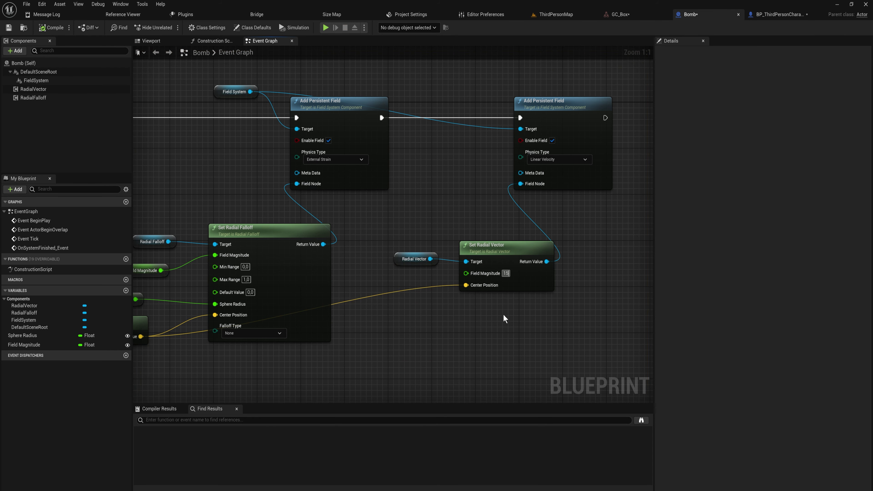
pyautogui.click(326, 27)
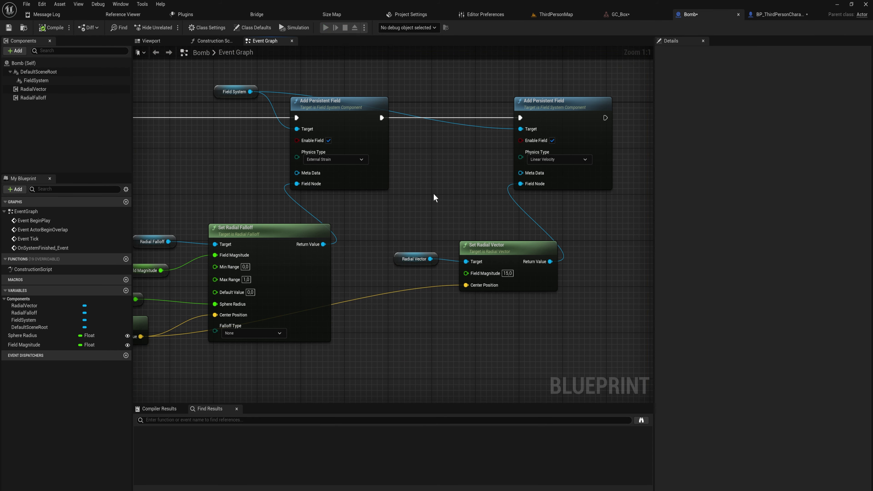
pyautogui.press('w')
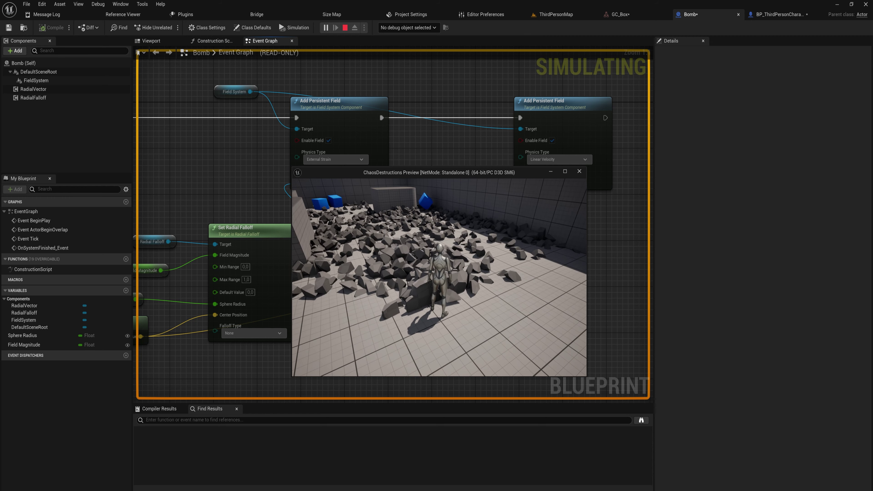
pyautogui.press('Escape')
# Step: Set the Field Magnitude of the Set Radial Vector node to 12
pyautogui.click(508, 273)
pyautogui.write('10')
pyautogui.press('Return')
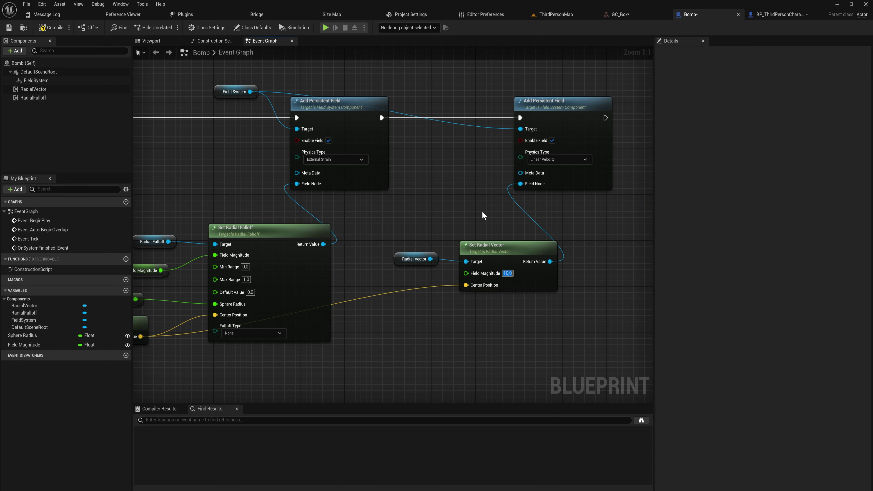
# Step: Play-test the blast in a preview window, running and jumping through the scattered debris, and stop the session
pyautogui.click(325, 28)
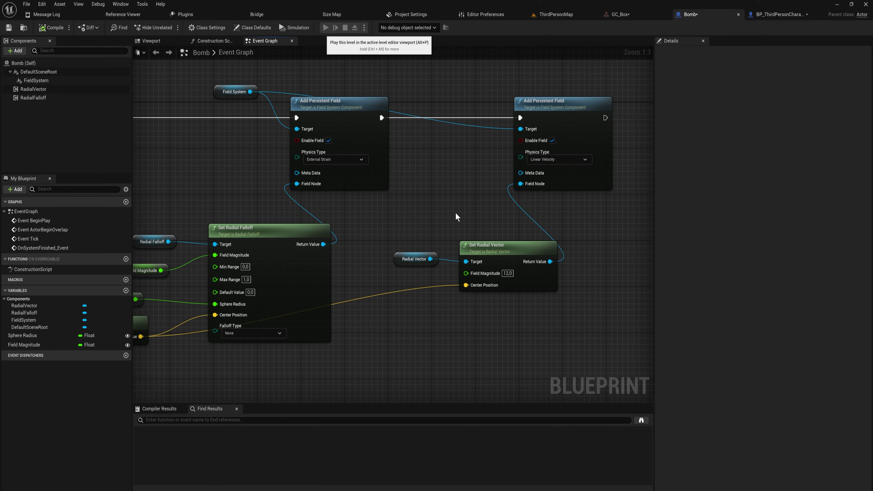
pyautogui.press('w')
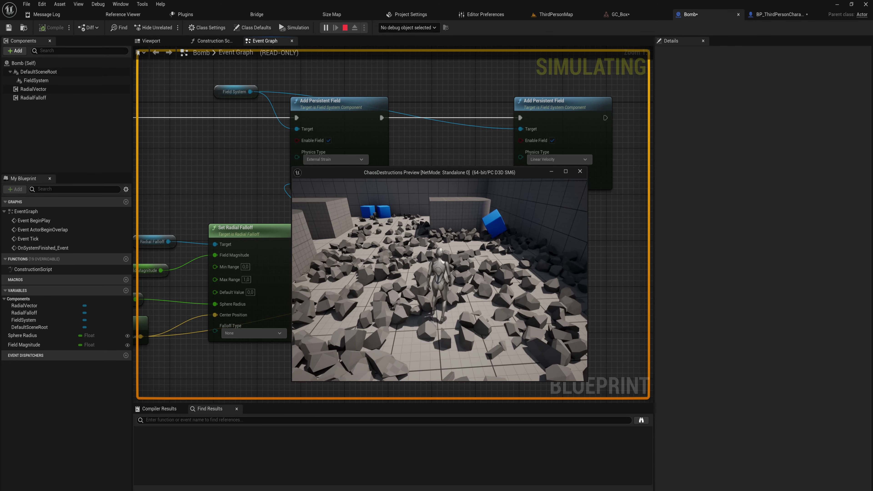
pyautogui.press('space')
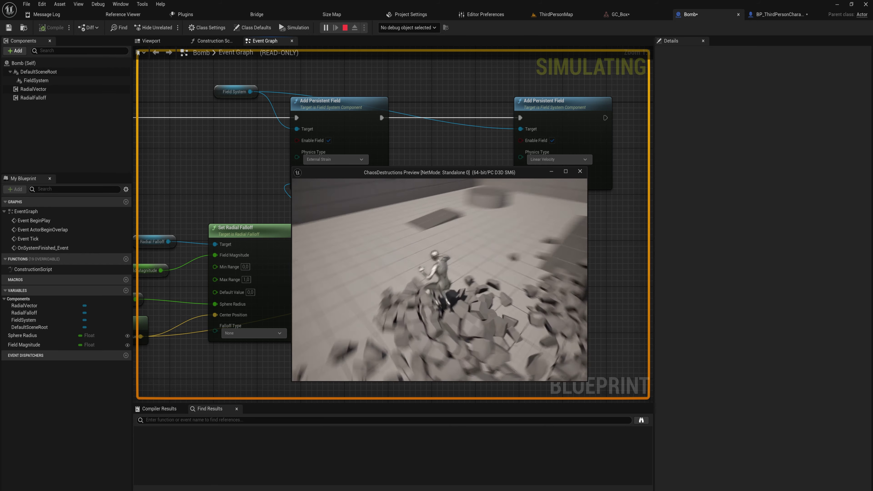
pyautogui.press('s')
pyautogui.press('Escape')
# Step: Frame the box in ThirdPersonMap and play-test the level by spawning a bomb next to the box
pyautogui.click(543, 15)
pyautogui.moveTo(399, 197); pyautogui.dragTo(375, 176, button='right')
pyautogui.press('w')
pyautogui.press('f')
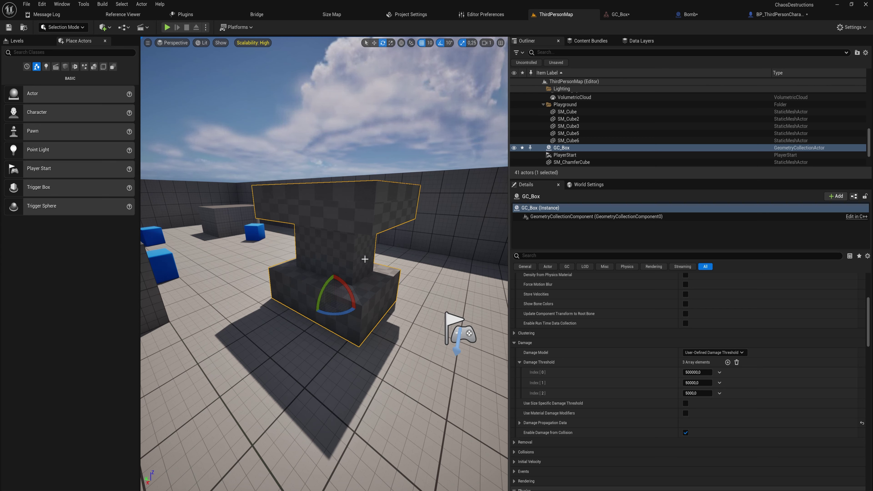
pyautogui.click(168, 27)
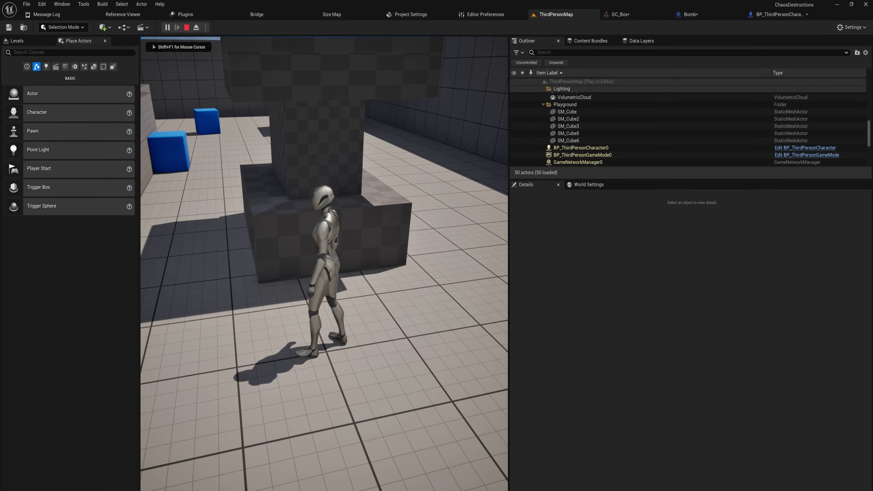
pyautogui.press('e')
pyautogui.press('s')
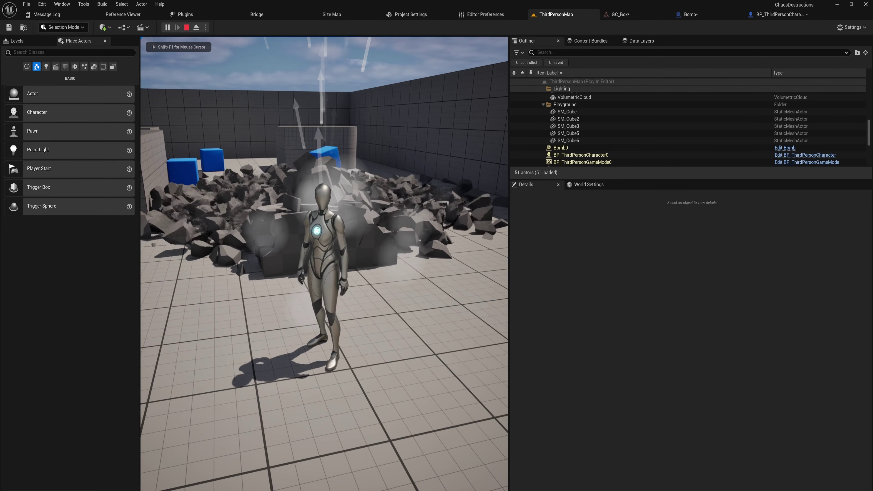
# Step: Move the character away onto the round platform, spawn several bombs there to check their reach on distant debris, and stop the session
pyautogui.press('a')
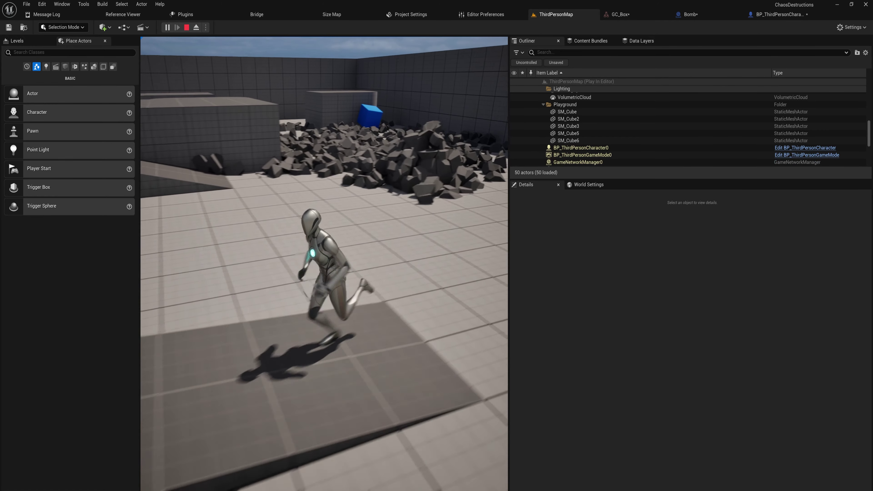
pyautogui.press('s')
pyautogui.press('a')
pyautogui.press('space')
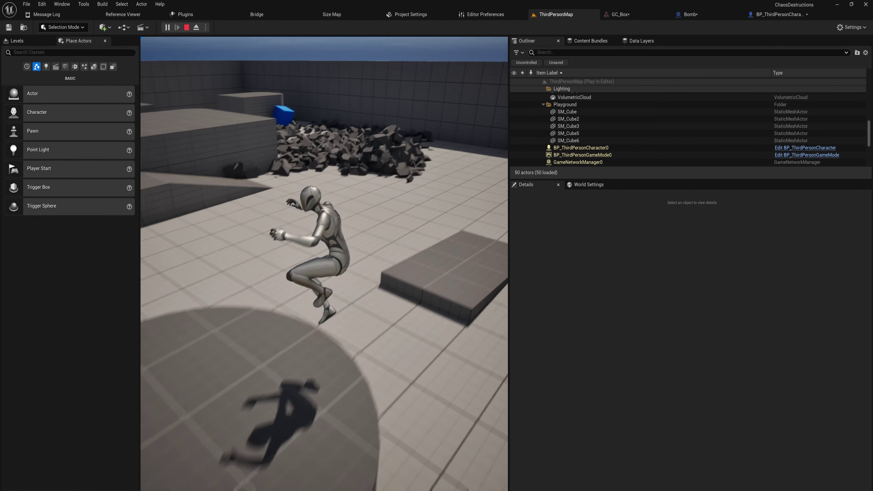
pyautogui.press('w')
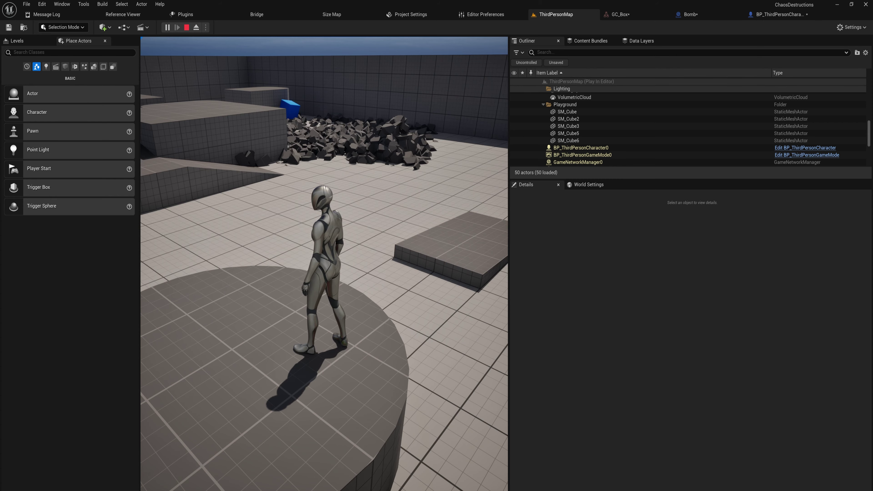
pyautogui.press('a')
pyautogui.press('b')
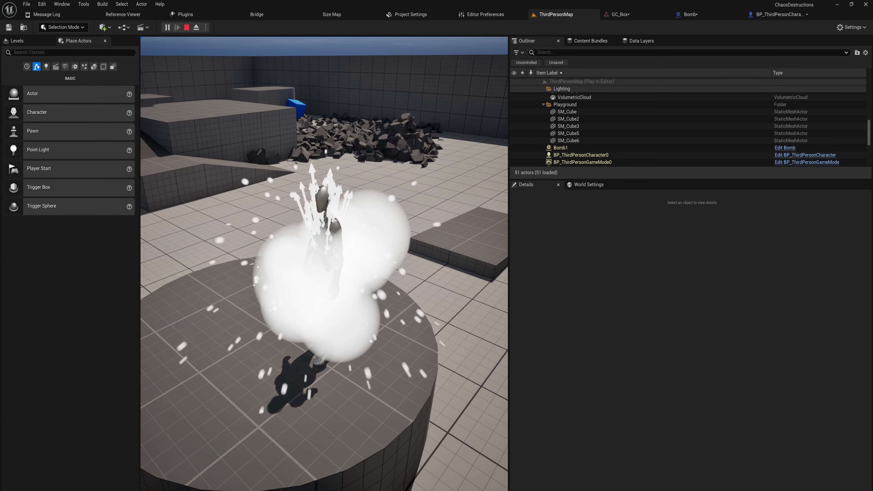
pyautogui.press('e')
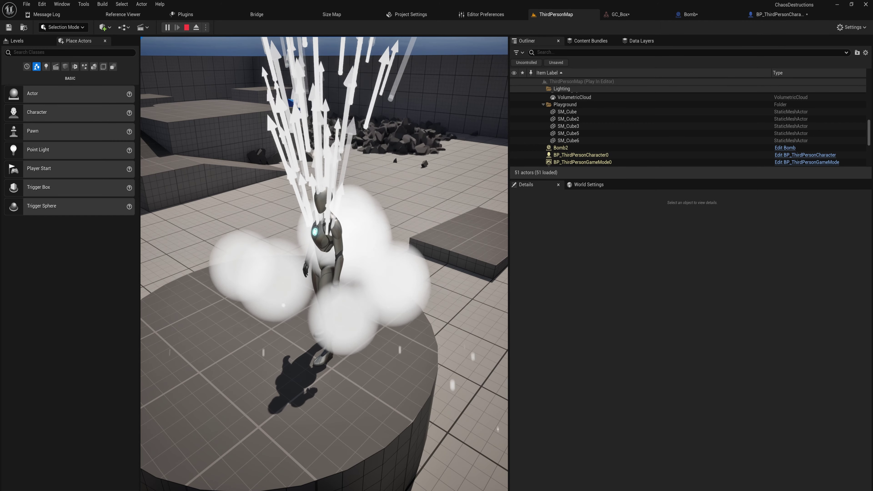
pyautogui.press('e')
pyautogui.press('e')
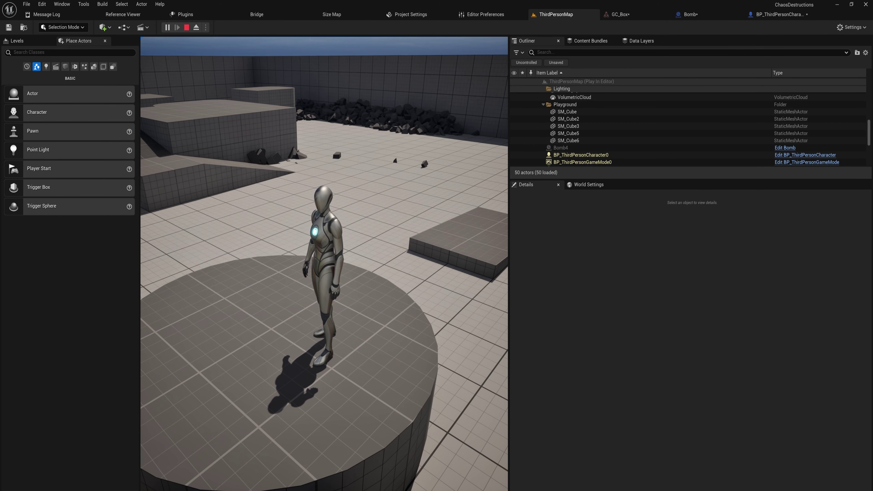
pyautogui.press('Escape')
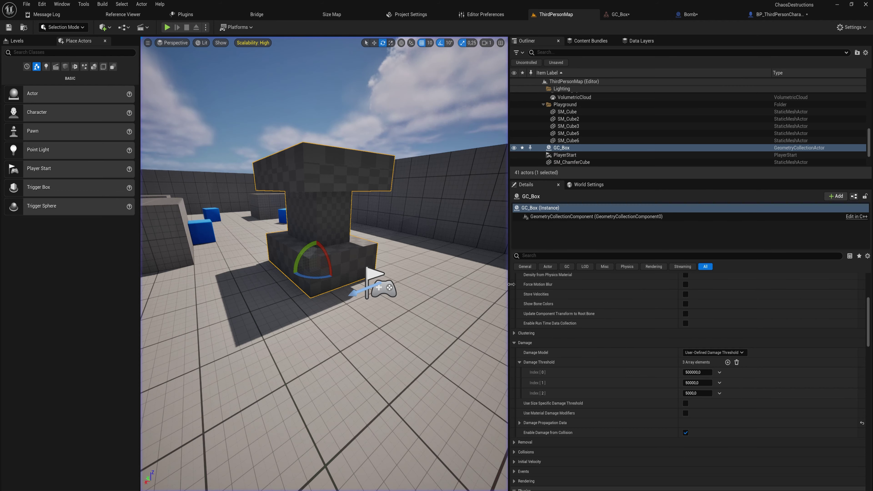
# Step: In the Bomb event graph, move the Linear Velocity Add Persistent Field node farther from the External Strain one to make room
pyautogui.click(772, 18)
pyautogui.click(697, 15)
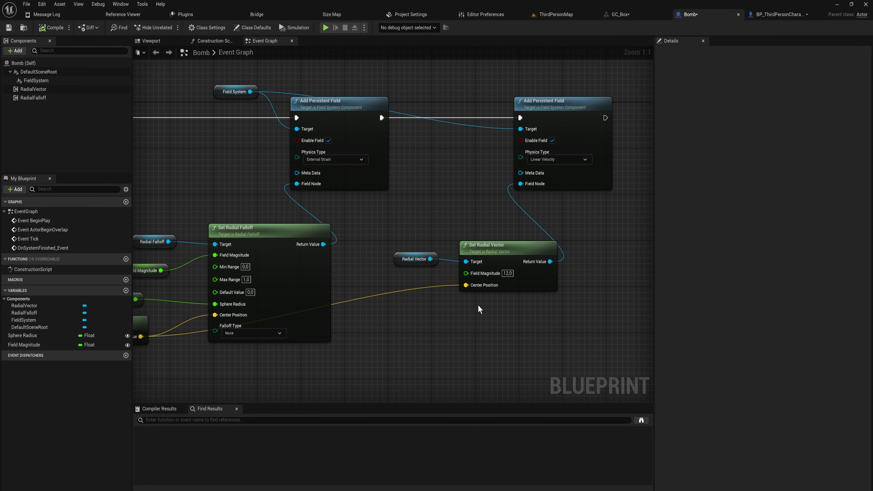
pyautogui.moveTo(481, 309); pyautogui.dragTo(330, 311, button='right')
pyautogui.click(495, 109)
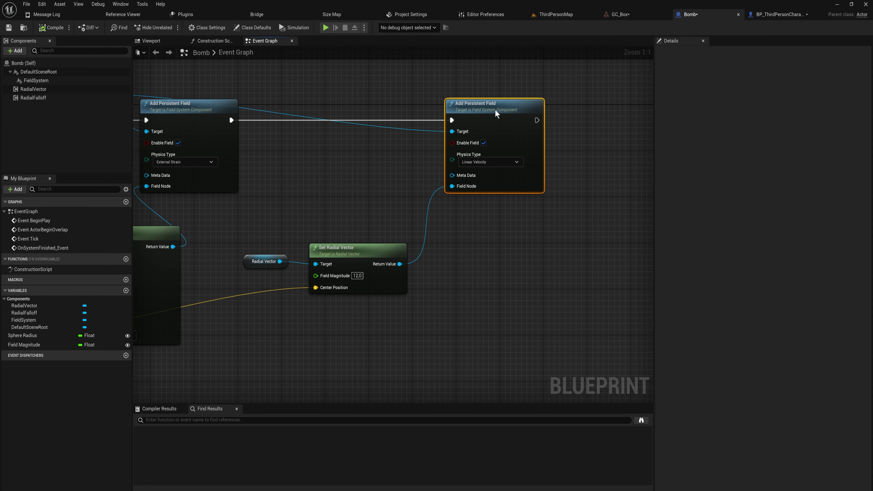
# Step: Add a Culling Field component to the Bomb blueprint, keeping its default name
pyautogui.click(15, 51)
pyautogui.write('cullin')
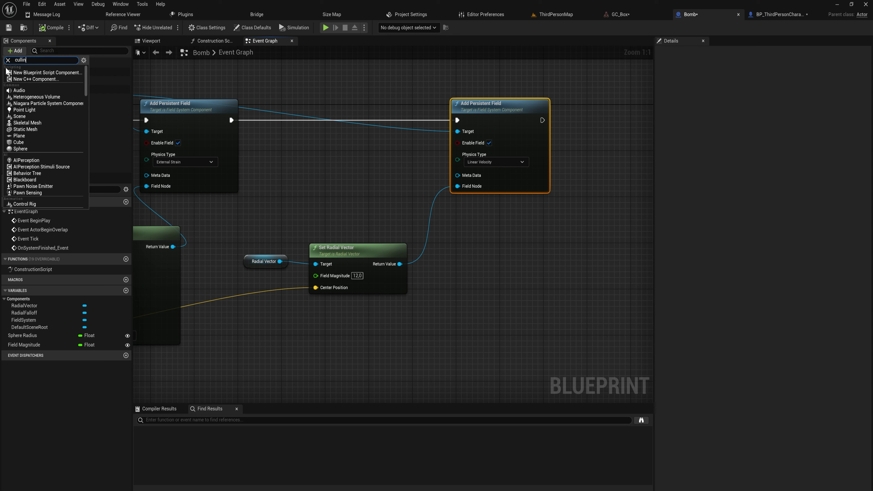
pyautogui.write('g')
pyautogui.click(36, 73)
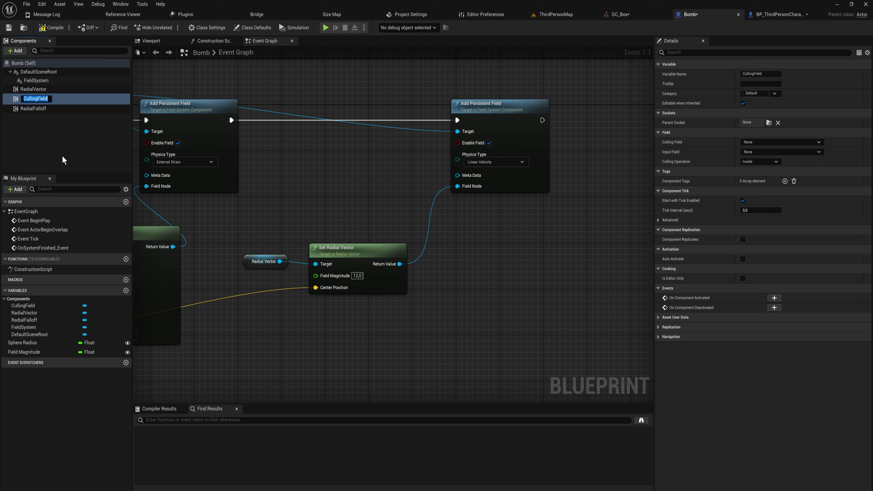
# Step: Place a Culling Field reference in the graph and create a Set Culling Field node from it below the Linear Velocity field node
pyautogui.click(42, 98)
pyautogui.moveTo(243, 181); pyautogui.dragTo(390, 202)
pyautogui.write('set cull')
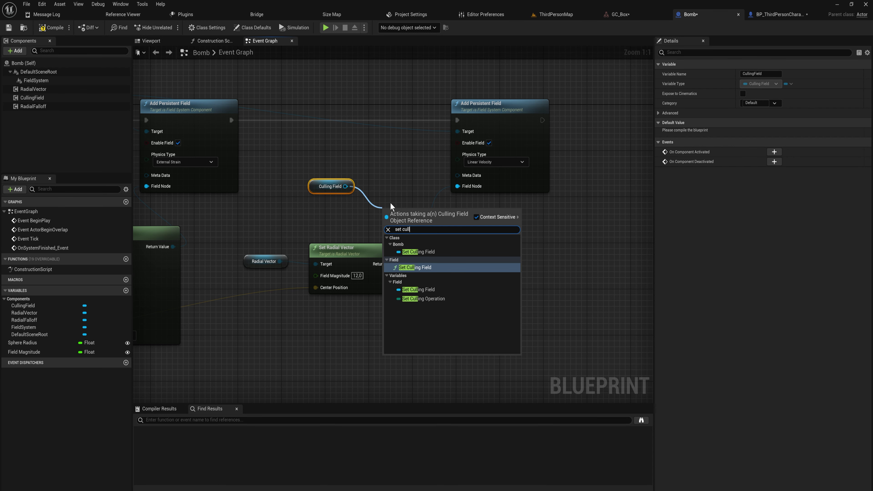
pyautogui.click(423, 268)
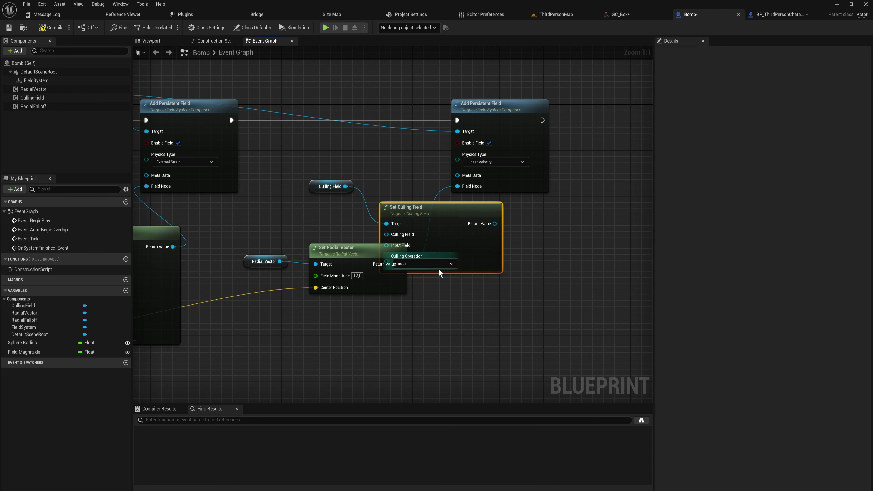
pyautogui.moveTo(440, 222); pyautogui.dragTo(510, 229)
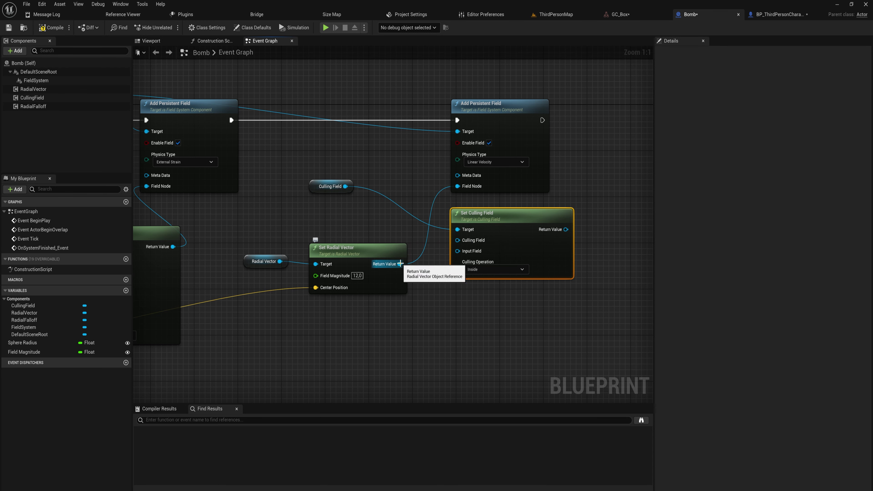
# Step: Connect the Set Radial Vector return value to the Input Field of Set Culling Field and move both Radial Vector nodes slightly lower
pyautogui.moveTo(400, 264); pyautogui.dragTo(470, 252)
pyautogui.moveTo(231, 233); pyautogui.dragTo(506, 228, button='right')
pyautogui.moveTo(365, 210); pyautogui.dragTo(240, 382)
pyautogui.moveTo(485, 306); pyautogui.dragTo(295, 339, button='right')
pyautogui.click(279, 308)
pyautogui.moveTo(279, 308); pyautogui.dragTo(268, 297, button='right')
pyautogui.moveTo(442, 364); pyautogui.dragTo(305, 240)
pyautogui.moveTo(425, 286); pyautogui.dragTo(406, 319)
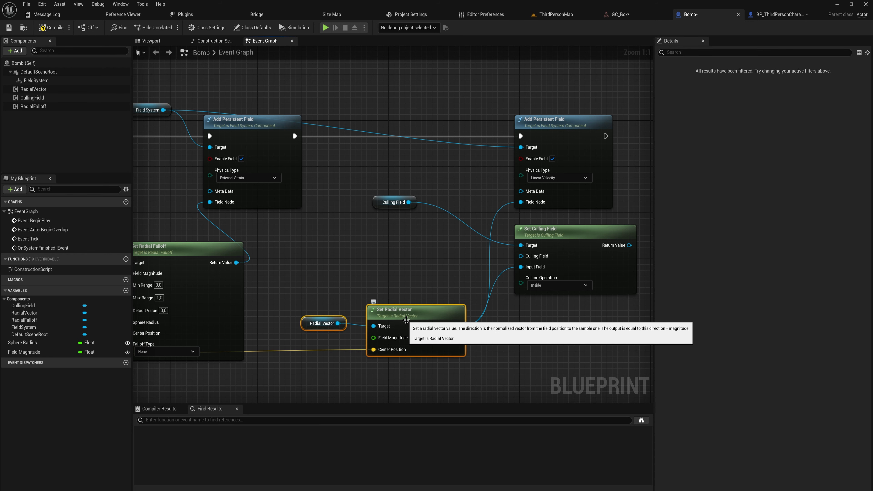
# Step: Examine the Set Radial Falloff node group and its Falloff Type options, leaving the type at None
pyautogui.moveTo(343, 300); pyautogui.dragTo(494, 285, button='right')
pyautogui.moveTo(421, 380); pyautogui.dragTo(193, 234)
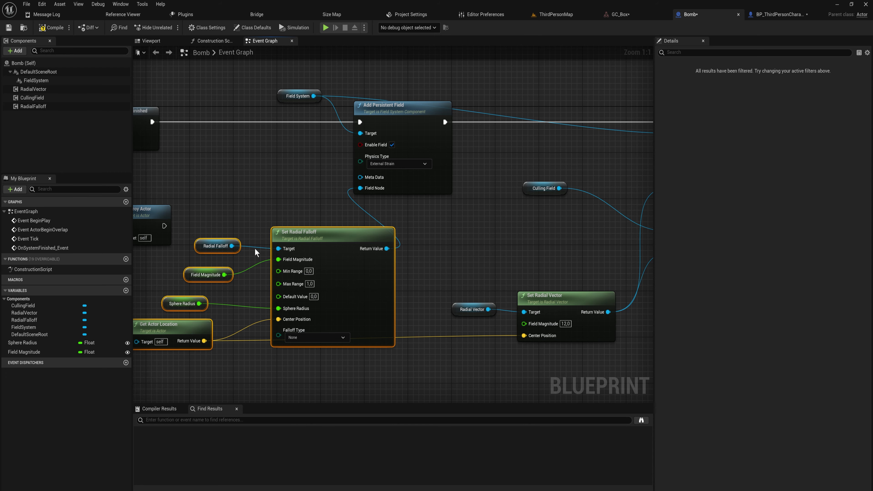
pyautogui.moveTo(389, 297); pyautogui.dragTo(440, 283, button='right')
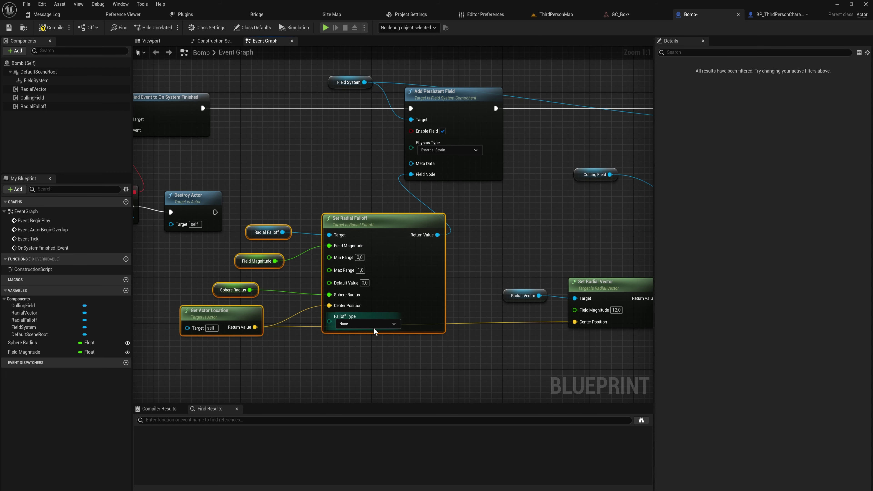
pyautogui.click(372, 325)
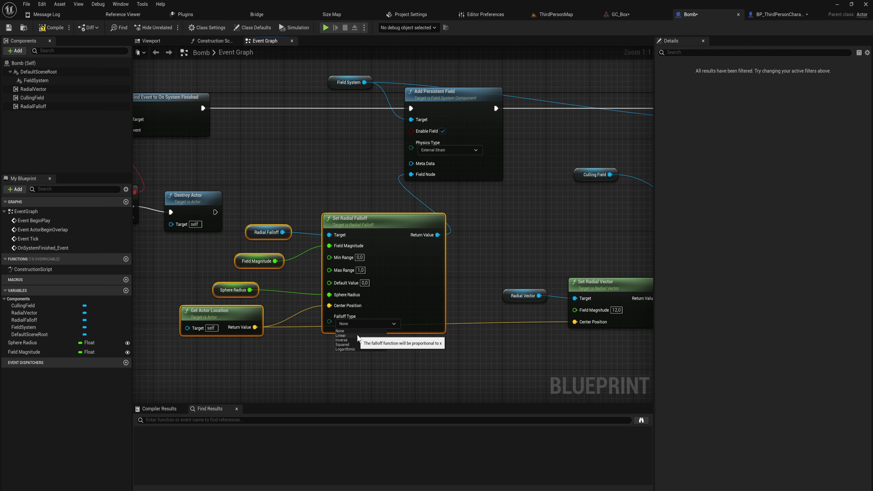
pyautogui.click(455, 360)
# Step: Connect the Set Radial Falloff return value to the Culling Field input of Set Culling Field
pyautogui.moveTo(517, 360); pyautogui.dragTo(376, 359, button='right')
pyautogui.moveTo(358, 361); pyautogui.dragTo(348, 378)
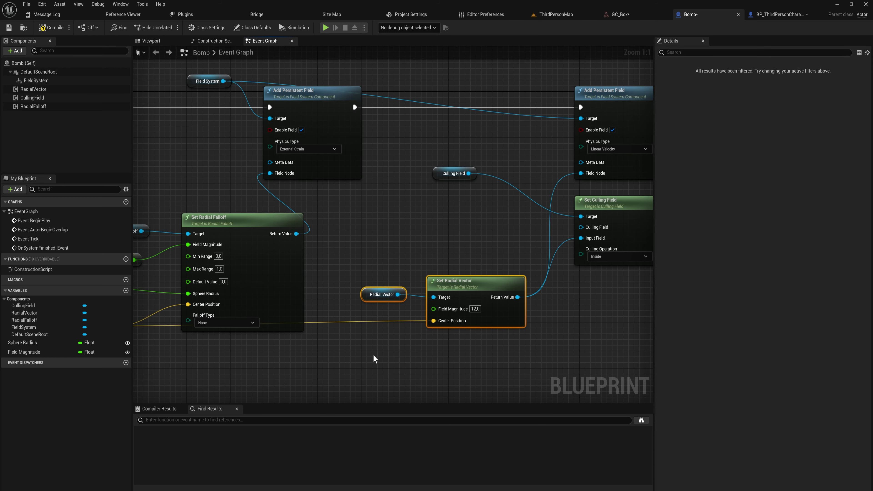
pyautogui.click(328, 252)
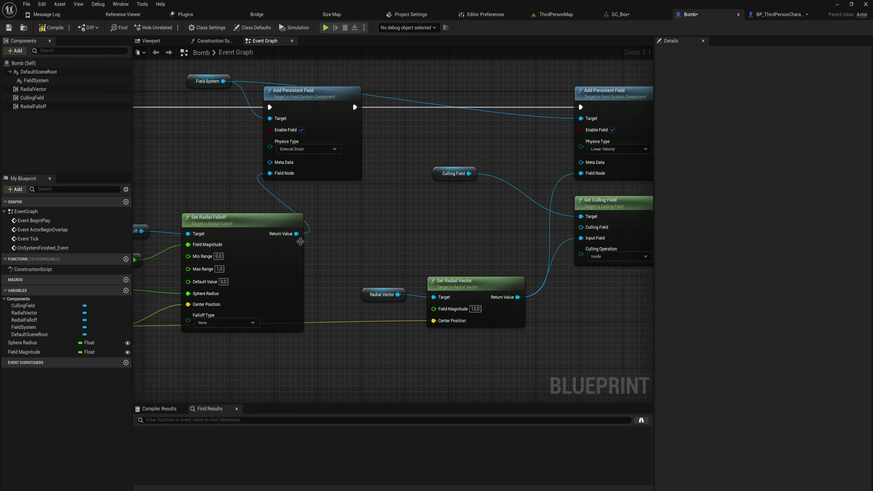
pyautogui.moveTo(298, 238); pyautogui.dragTo(588, 230)
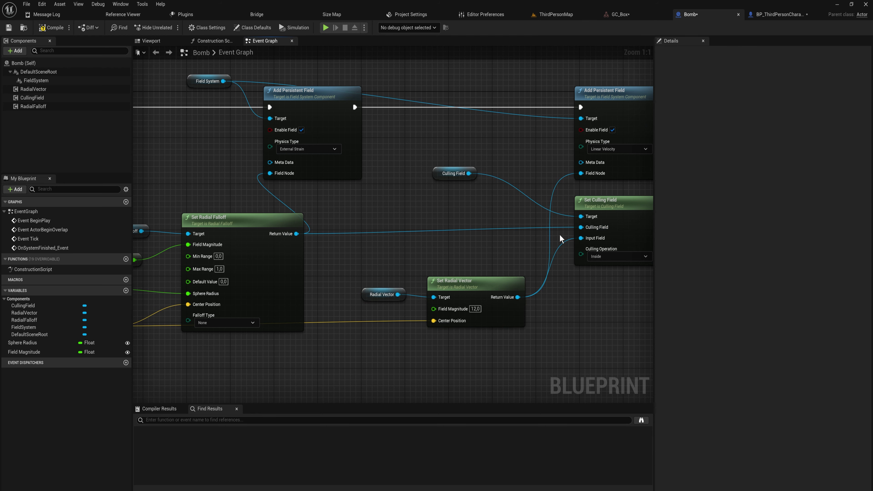
# Step: Rearrange the culling and Linear Velocity nodes and connect Set Culling Field's return value to the second Add Persistent Field's Field Node
pyautogui.moveTo(589, 231); pyautogui.dragTo(454, 236, button='right')
pyautogui.moveTo(555, 222); pyautogui.dragTo(446, 179)
pyautogui.moveTo(473, 102); pyautogui.dragTo(615, 102)
pyautogui.moveTo(529, 82); pyautogui.dragTo(403, 100, button='right')
pyautogui.moveTo(403, 100); pyautogui.dragTo(559, 201)
# Step: Set the Culling Operation of Set Culling Field to Outside and compile the Bomb blueprint
pyautogui.scroll(3, 429, 255)
pyautogui.scroll(3, 428, 255)
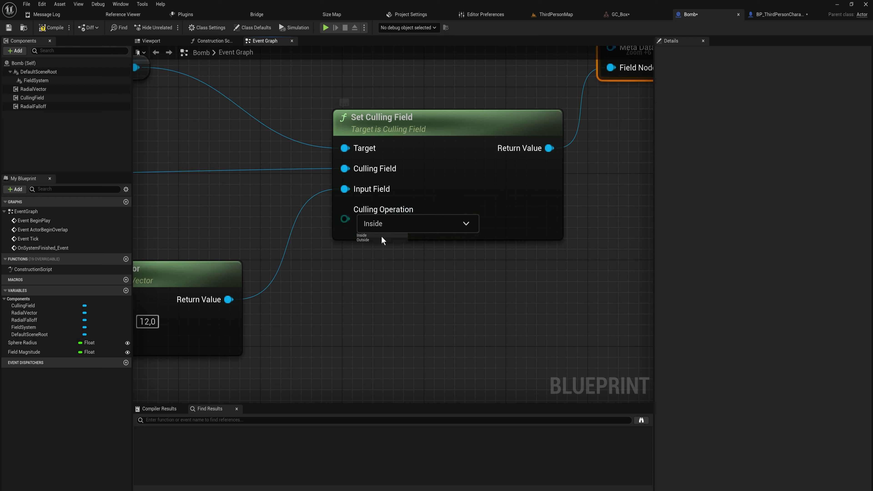
pyautogui.click(363, 240)
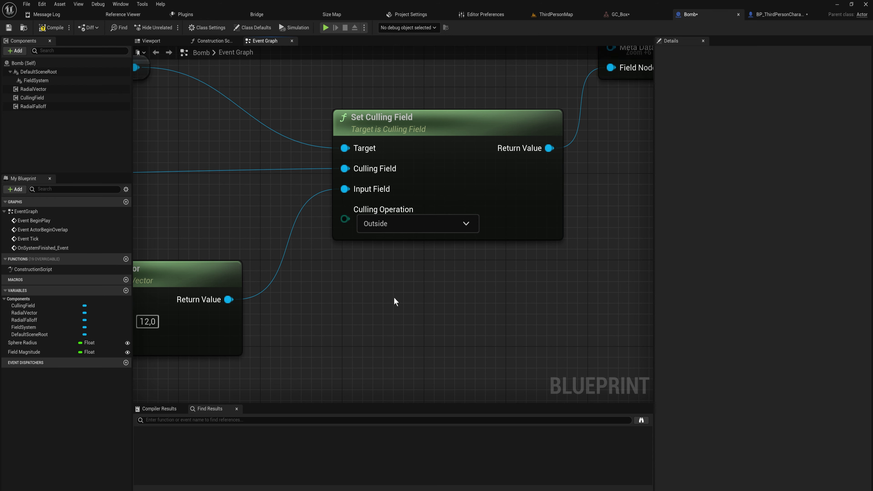
pyautogui.scroll(-11, 395, 302)
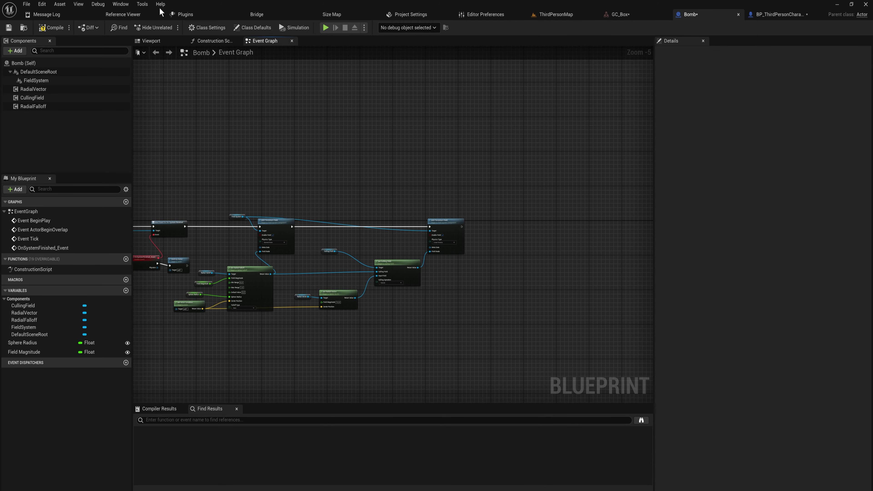
pyautogui.click(51, 28)
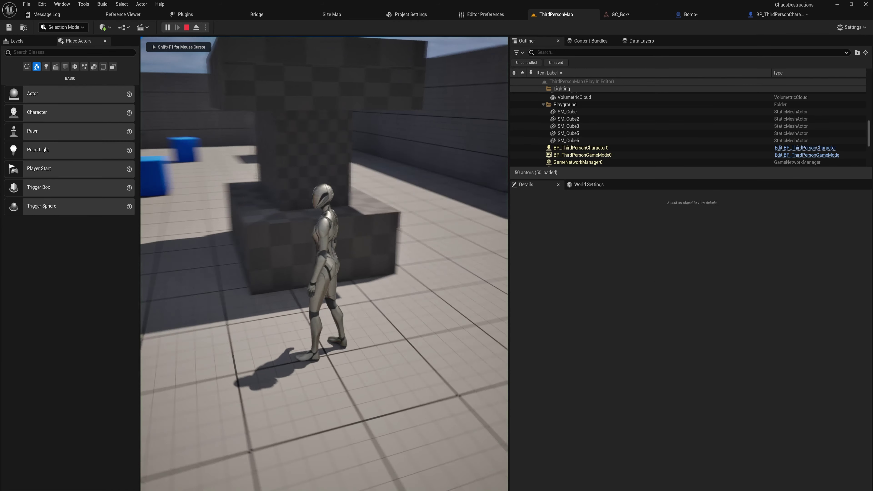
# Step: Play-test the level by spawning a bomb at the box, running far away, and spawning several more bombs to check their reach
pyautogui.press('w')
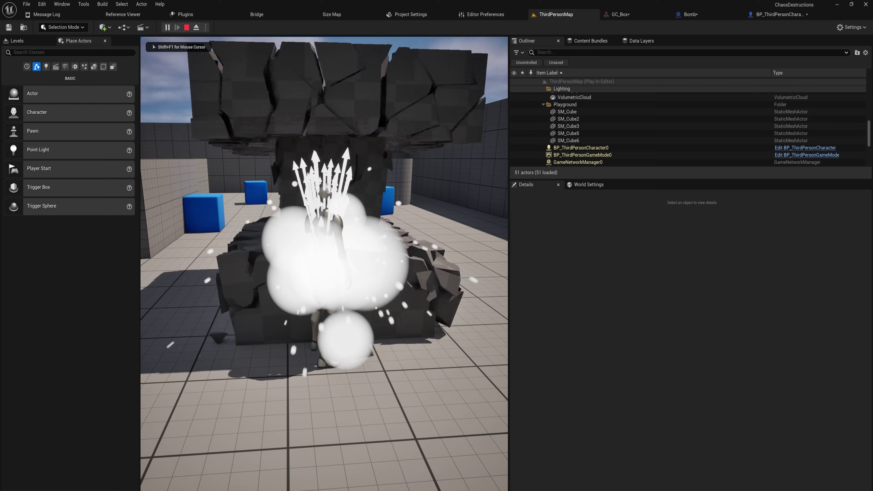
pyautogui.press('s')
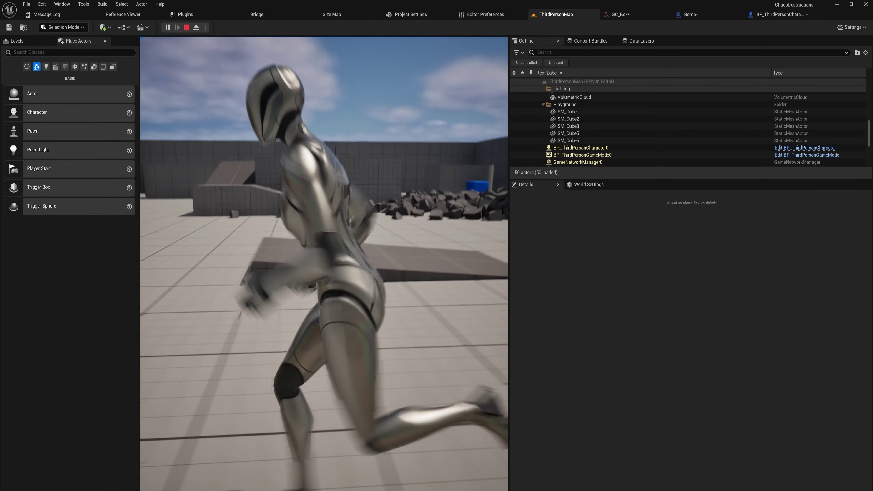
pyautogui.press('b')
pyautogui.press('b')
pyautogui.press('b')
pyautogui.press('b')
pyautogui.press('b')
pyautogui.press('b')
pyautogui.press('b')
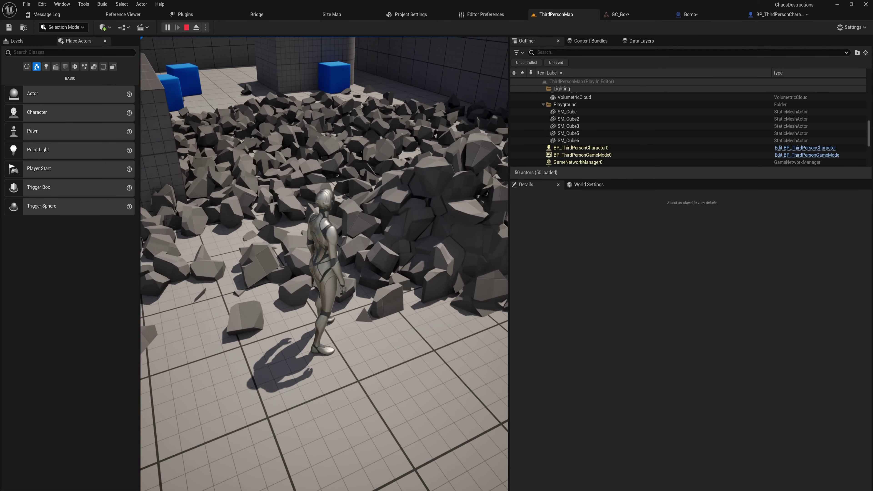
# Step: Spawn more bombs right beside the debris, and run the character around and onto the raised platform to check the scattering
pyautogui.press('f')
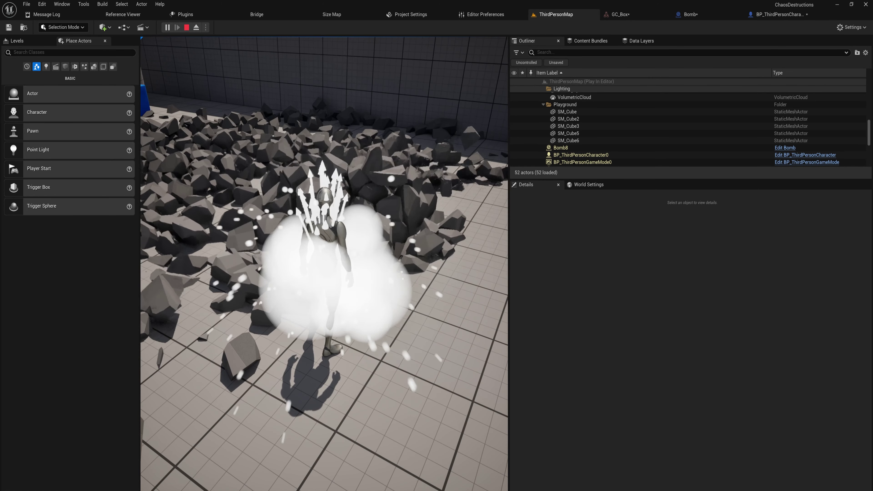
pyautogui.press('f')
pyautogui.press('s')
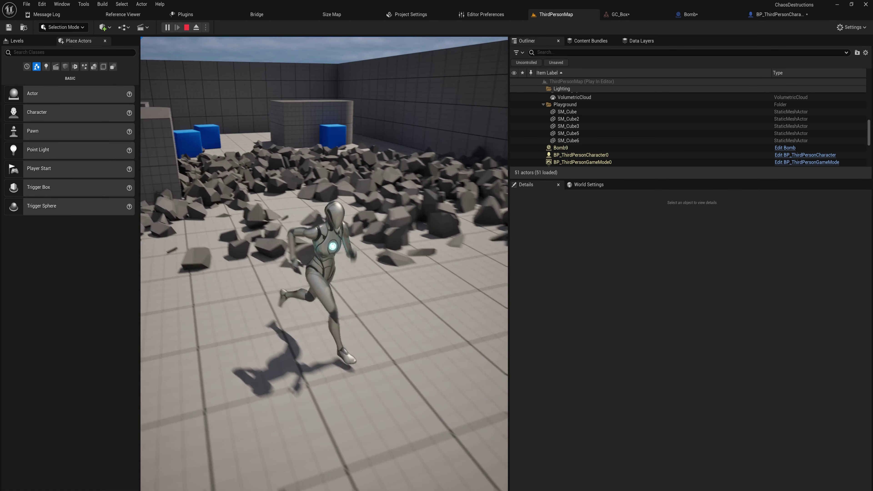
pyautogui.press('a')
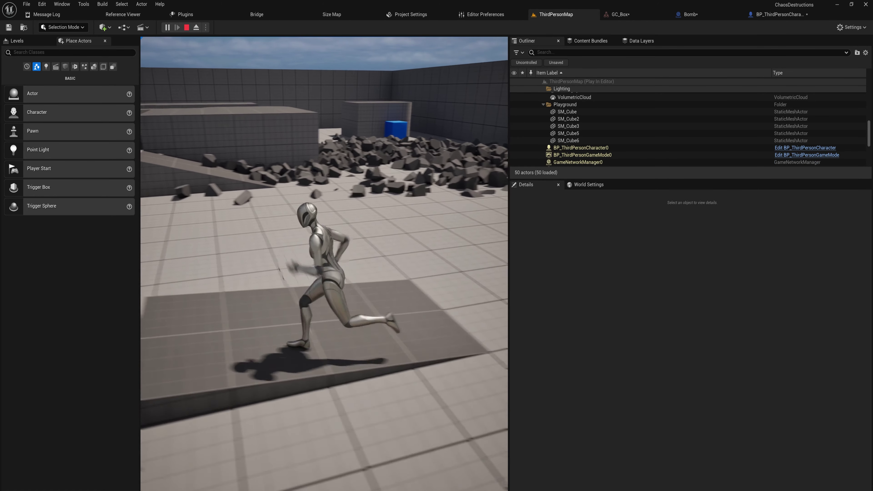
pyautogui.press('w')
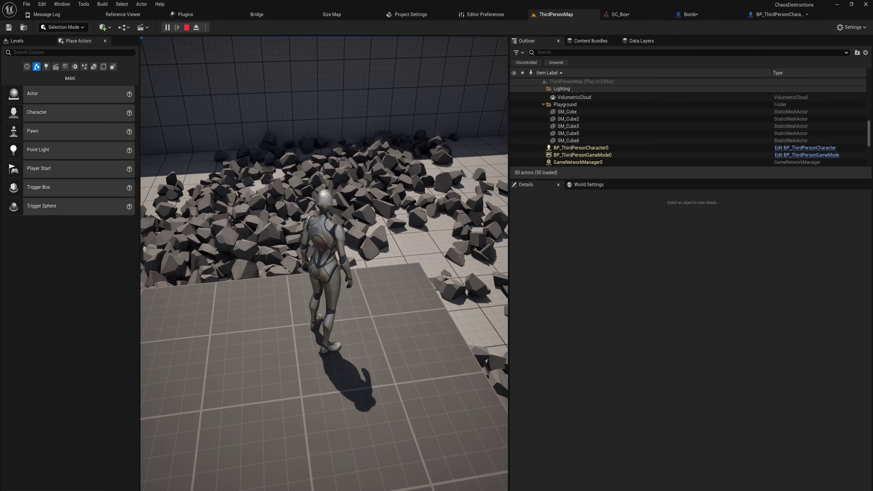